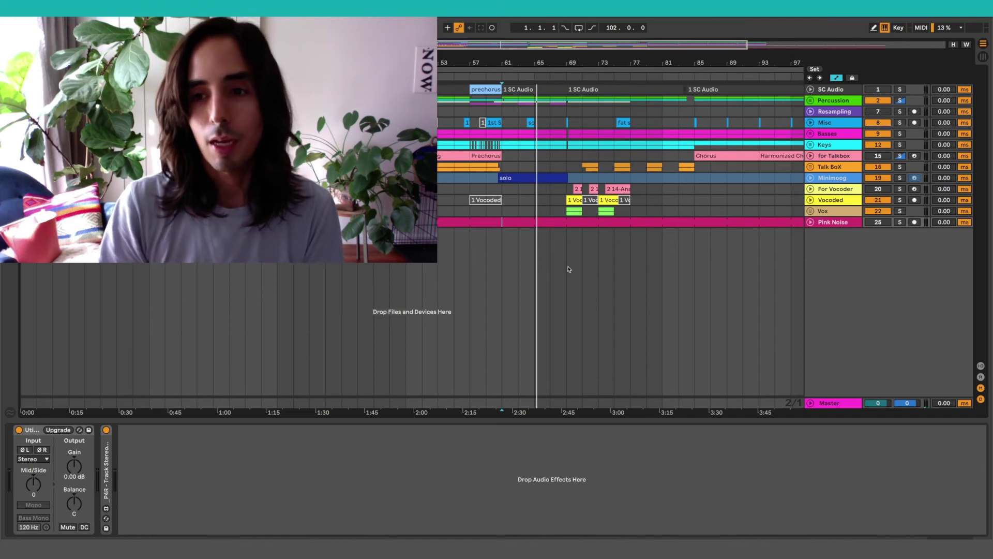
# Unfold the SC Audio track, zoom in on its prechorus clip, and enlarge the track height to show the waveform.
pyautogui.click(810, 144)
pyautogui.click(811, 144)
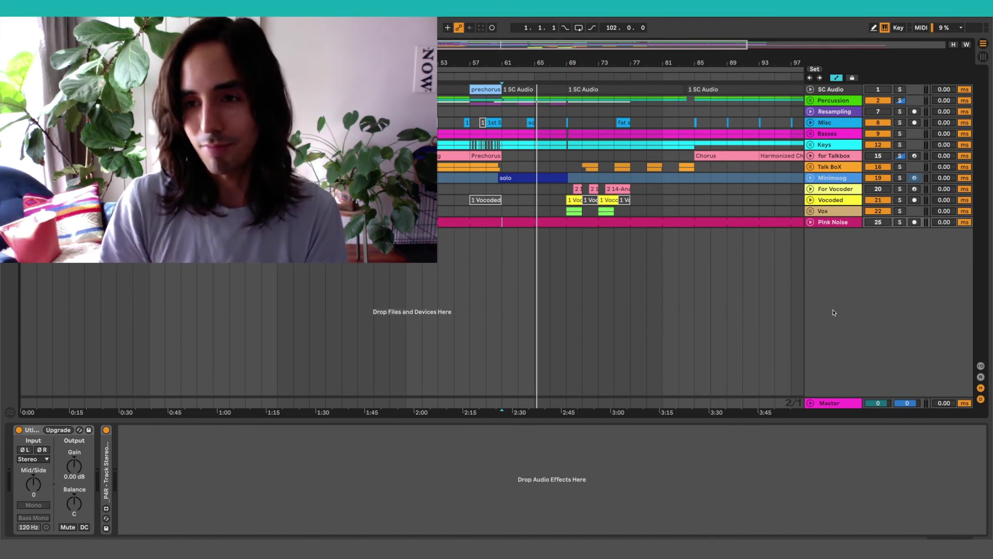
pyautogui.click(829, 91)
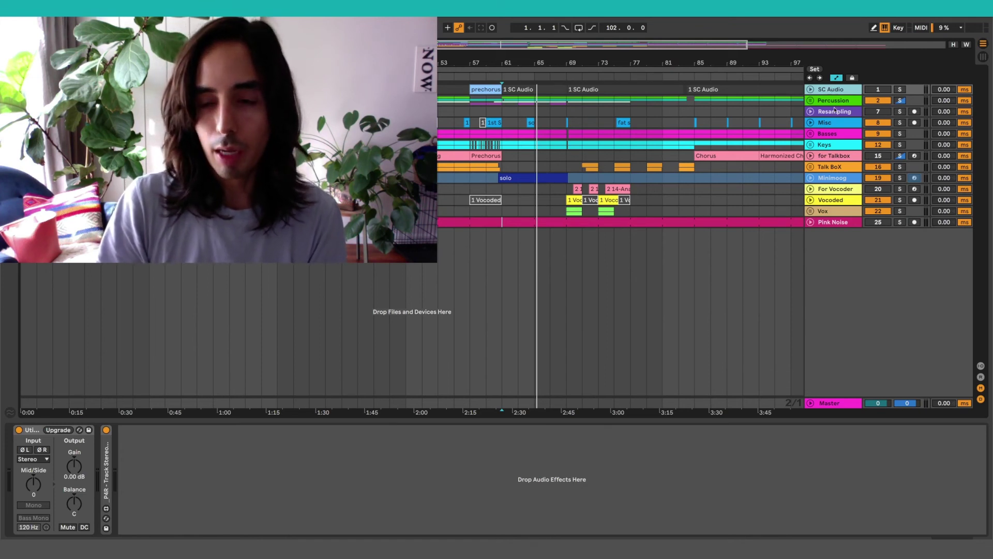
pyautogui.click(811, 90)
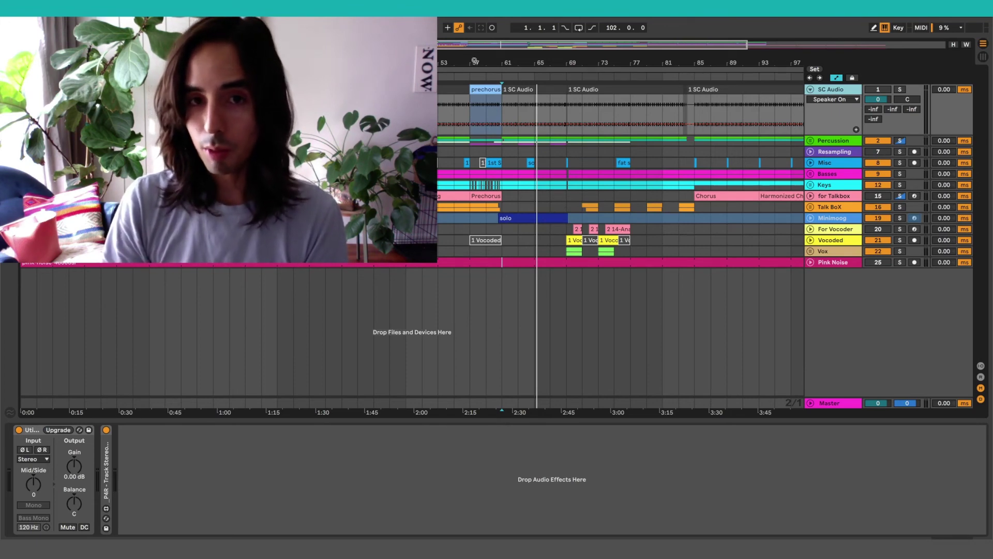
pyautogui.moveTo(475, 59)
pyautogui.mouseDown()
pyautogui.moveTo(475, 90)
pyautogui.moveTo(455, 106)
pyautogui.mouseUp()
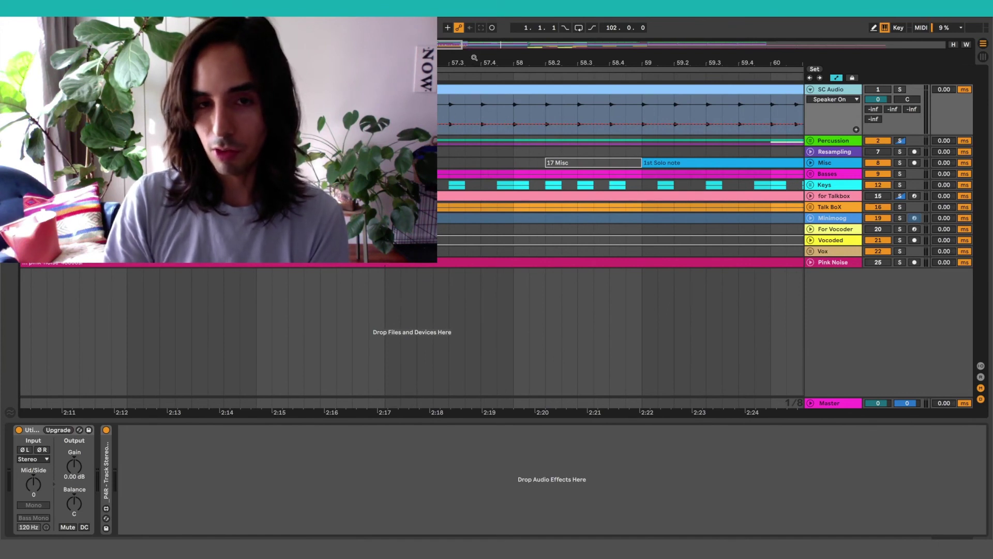
pyautogui.moveTo(843, 136); pyautogui.dragTo(867, 206)
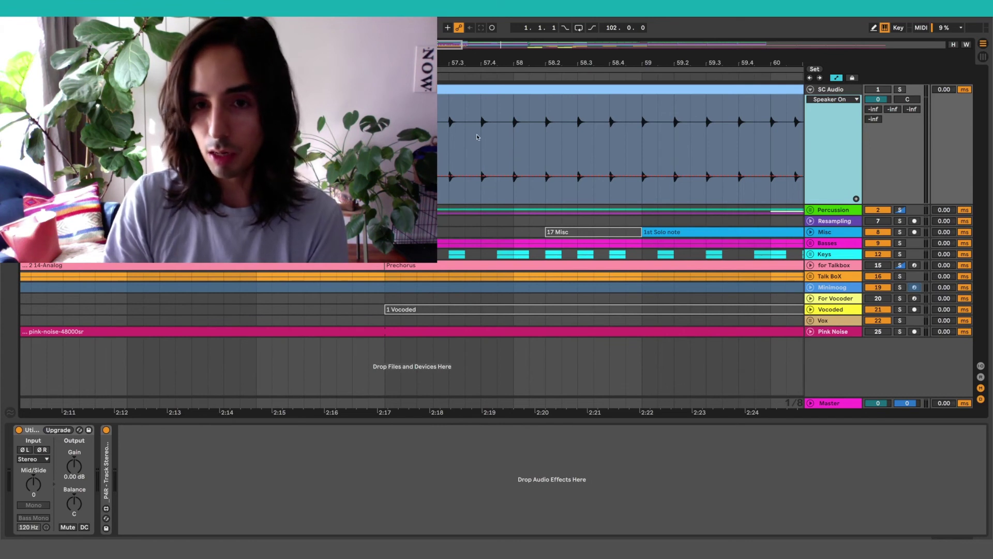
# Examine the SC Audio trigger hits around bar 58 and across the whole arrangement, and fold the track.
pyautogui.click(517, 141)
pyautogui.click(550, 140)
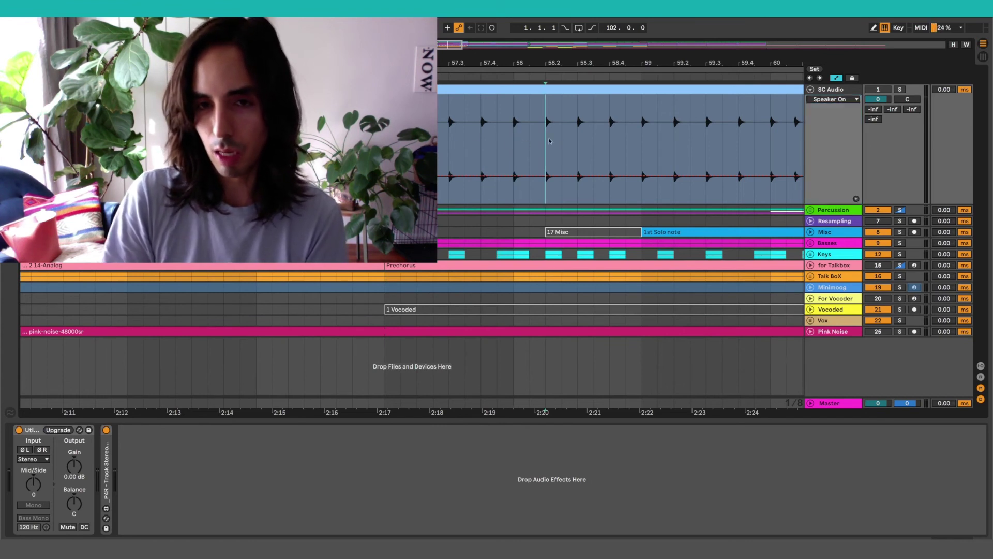
pyautogui.scroll(1, 336, 155)
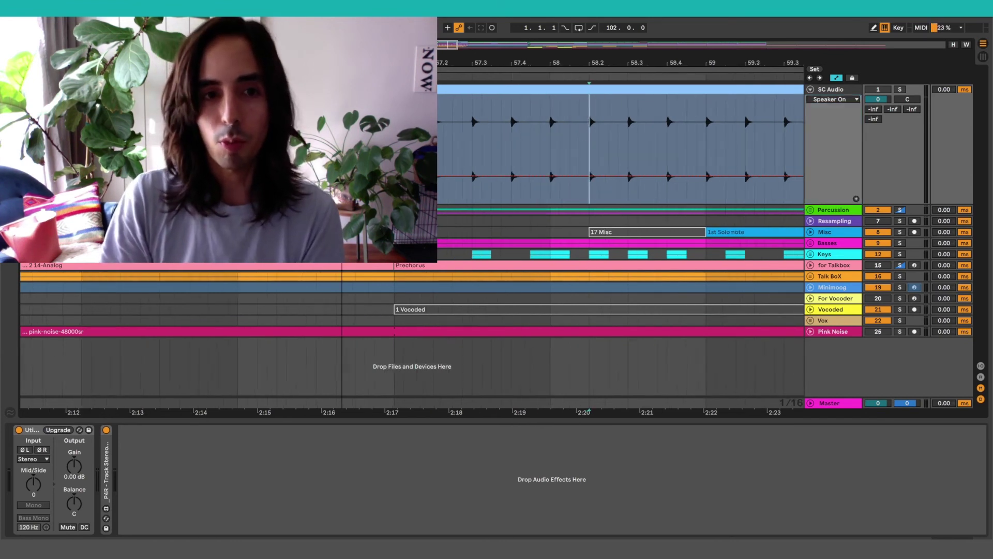
pyautogui.scroll(1, 354, 156)
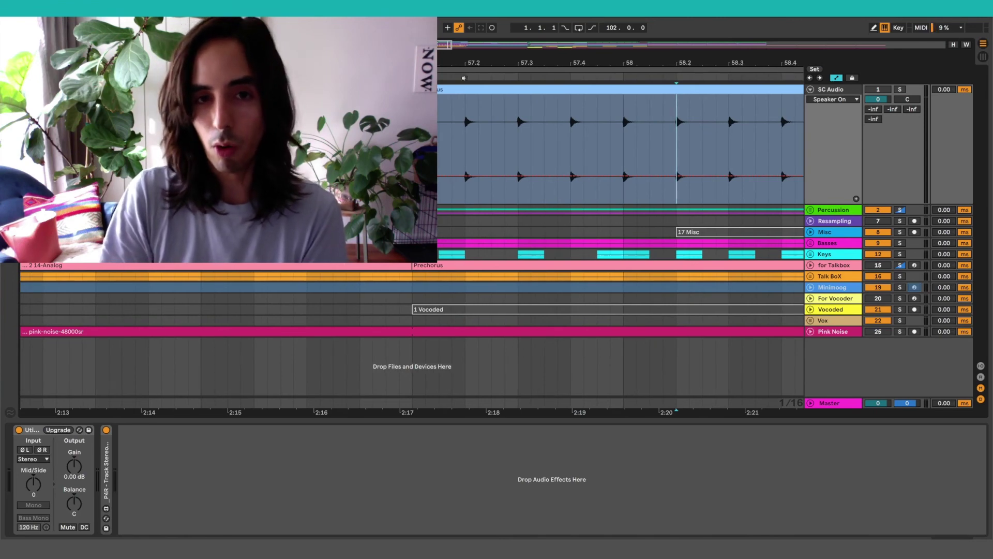
pyautogui.scroll(-8, 521, 155)
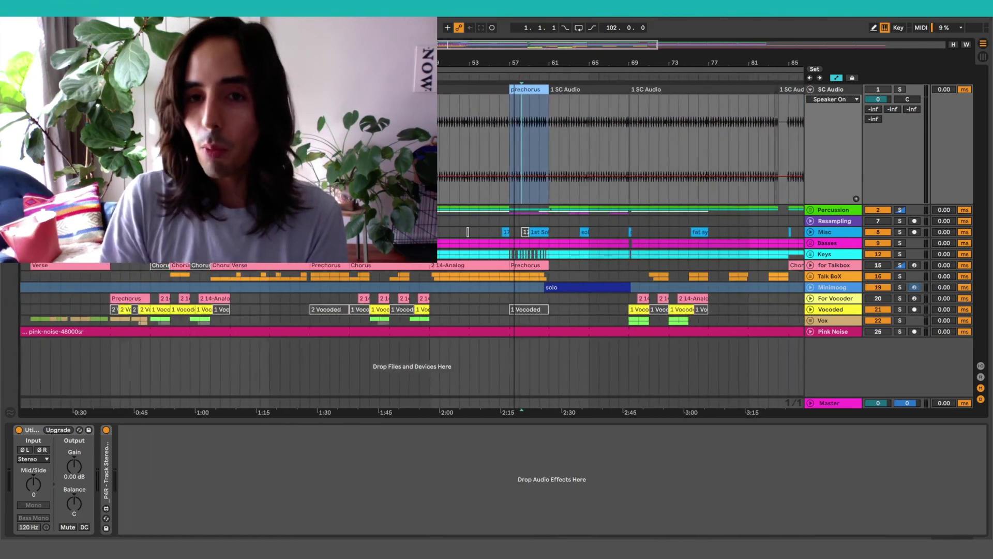
pyautogui.scroll(-4, 639, 127)
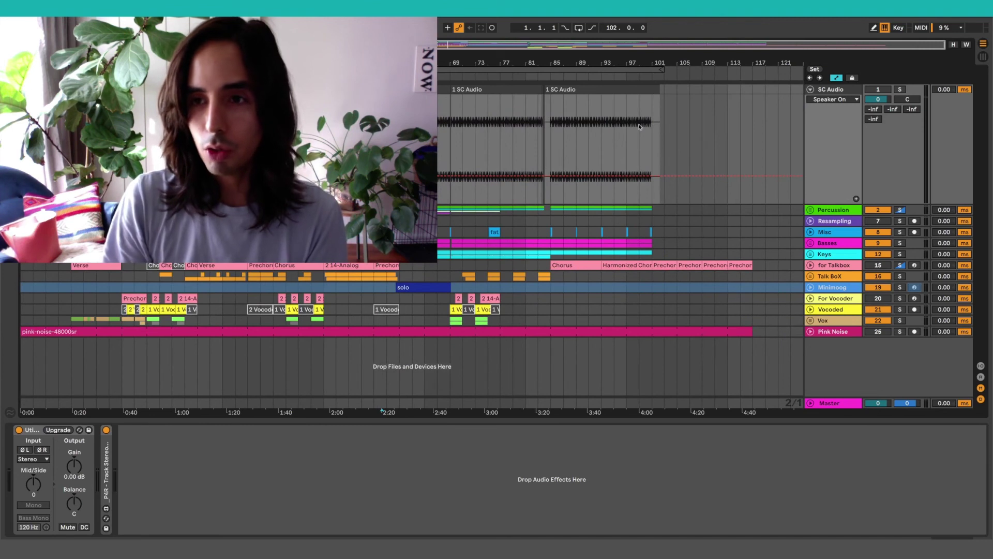
pyautogui.click(811, 89)
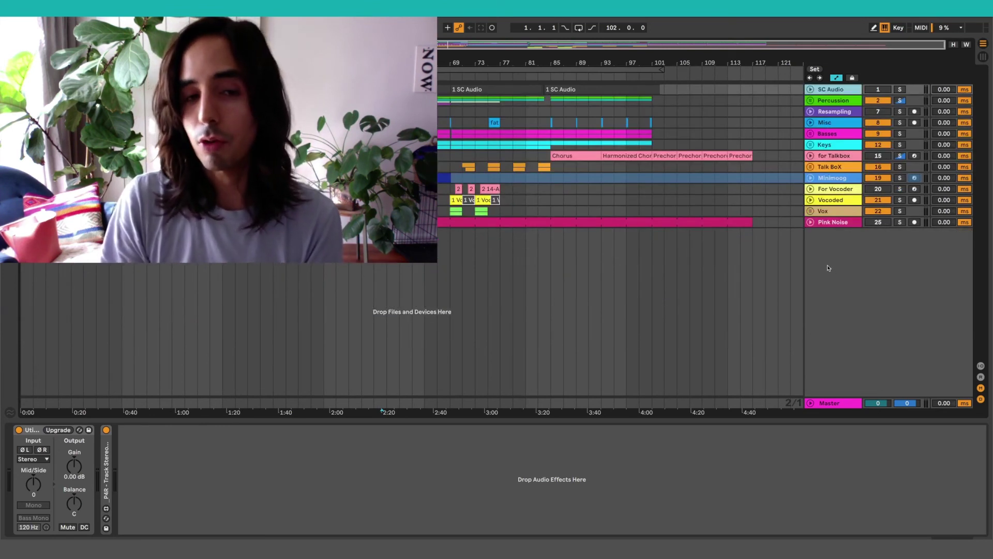
# Show the Basses track's devices and expand the Compressor's sidechain settings.
pyautogui.click(831, 136)
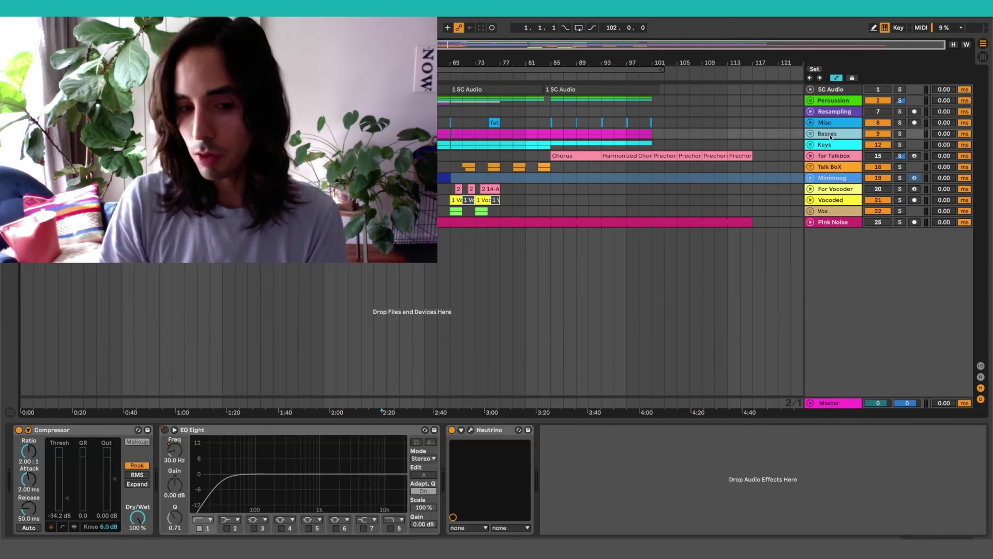
pyautogui.click(28, 430)
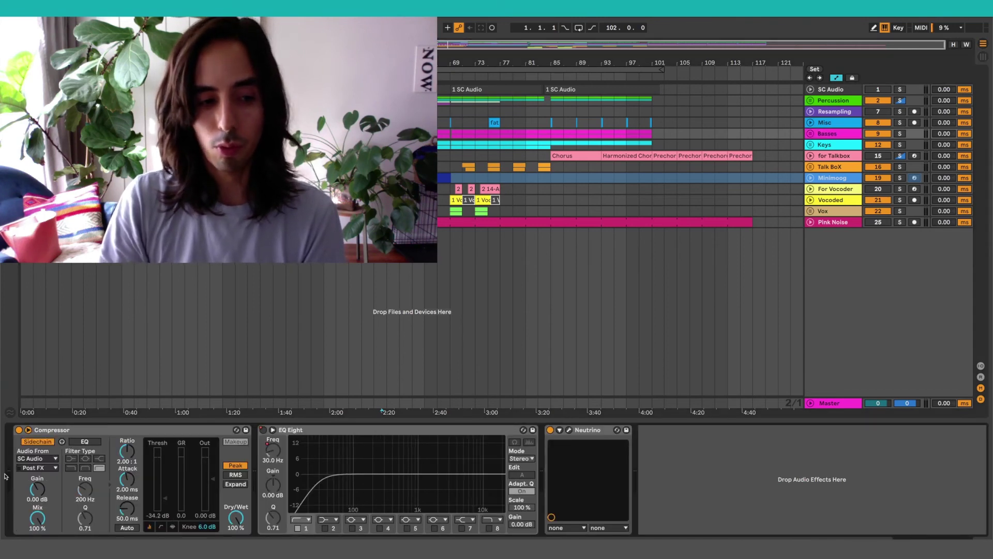
pyautogui.click(143, 431)
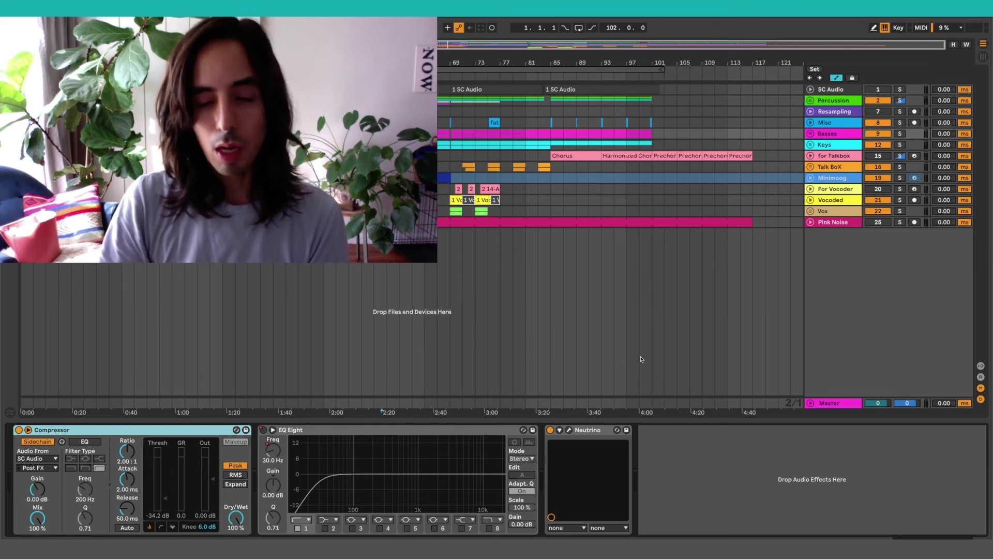
pyautogui.moveTo(829, 145); pyautogui.dragTo(834, 138)
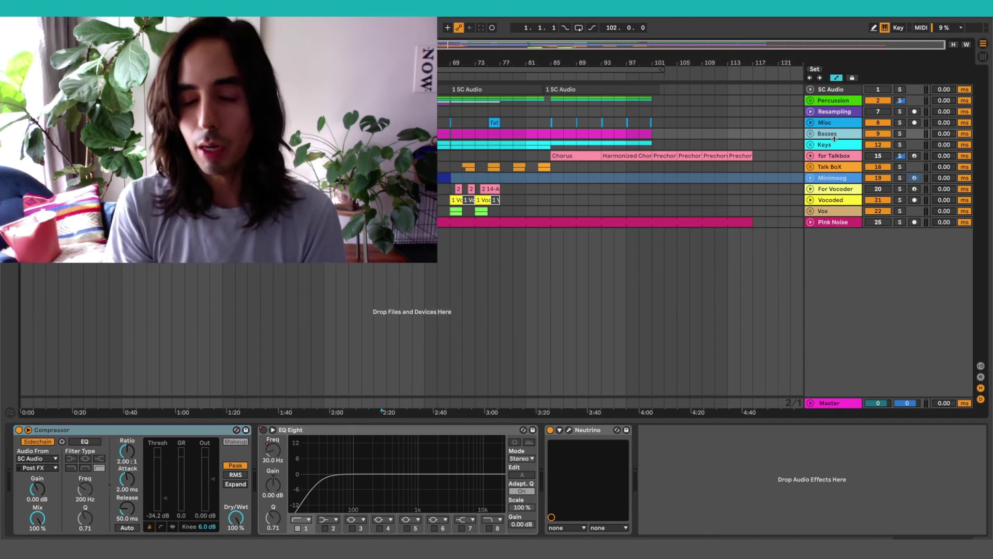
# Play the song from the start of the solo and watch the Basses track's Compressor.
pyautogui.press('space')
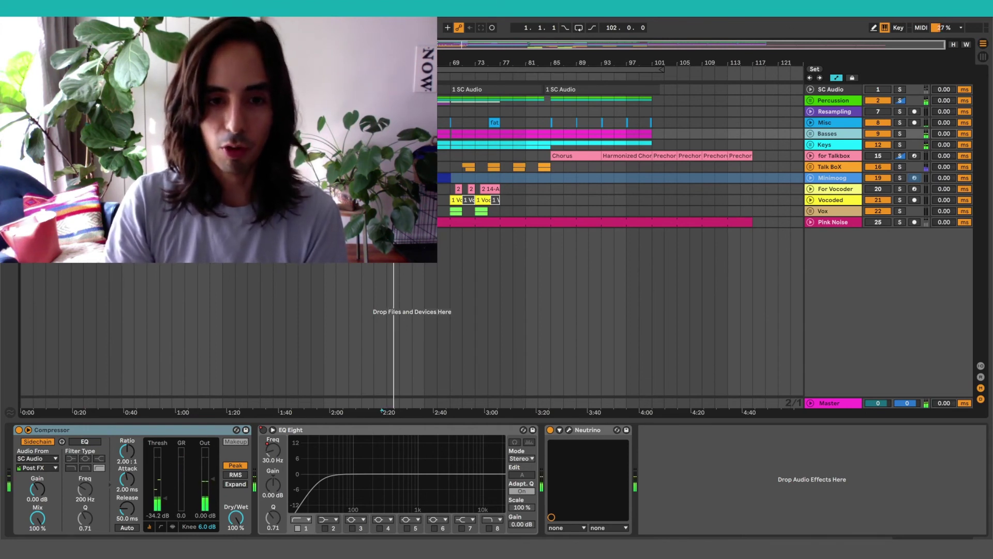
pyautogui.click(439, 198)
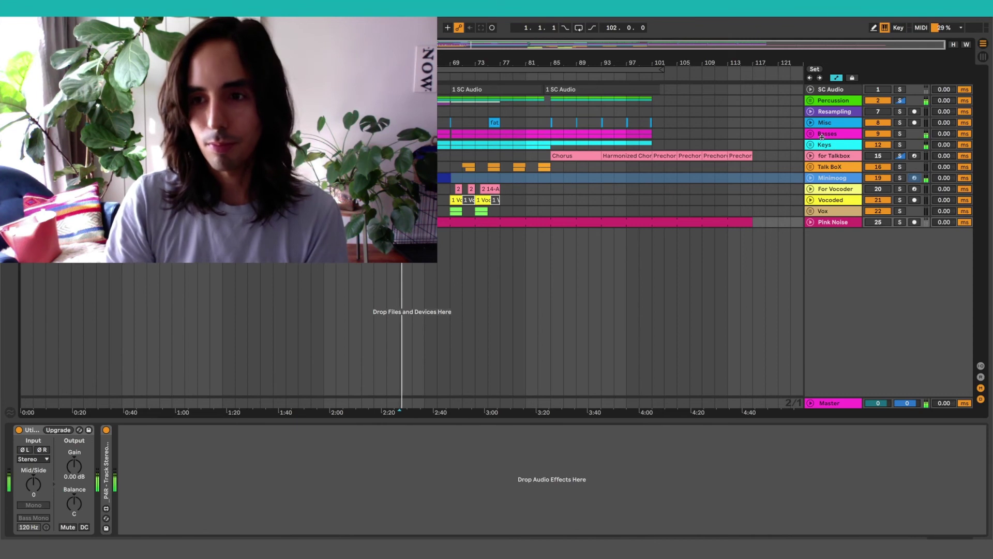
pyautogui.click(838, 134)
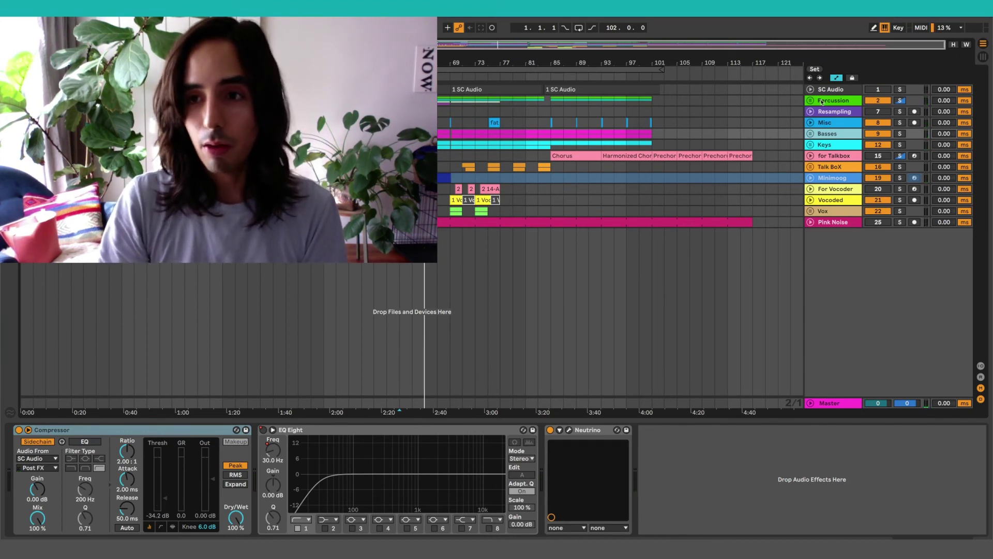
# Unfold the SC Audio track and inspect its clips and device chain.
pyautogui.click(810, 89)
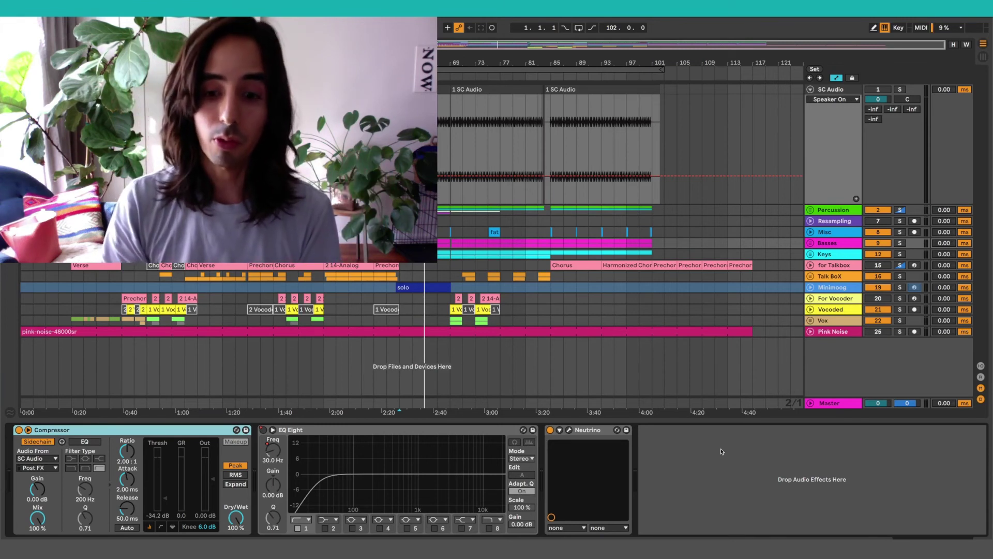
pyautogui.click(702, 458)
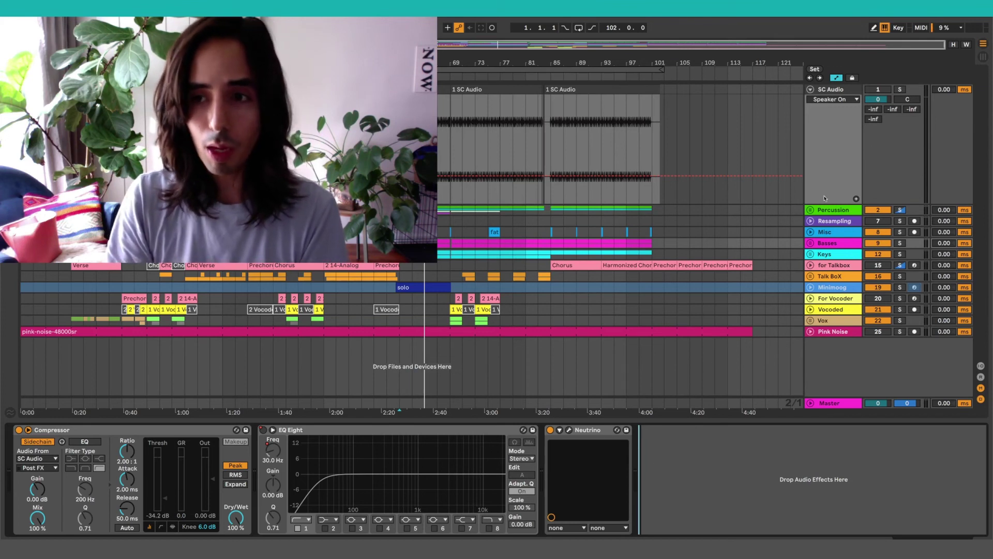
pyautogui.click(831, 91)
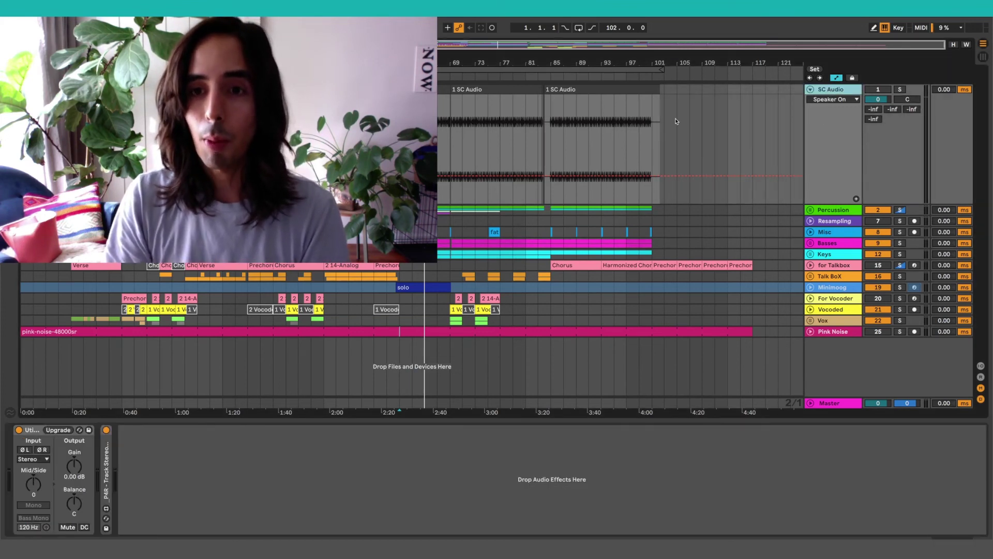
pyautogui.click(677, 121)
pyautogui.click(828, 92)
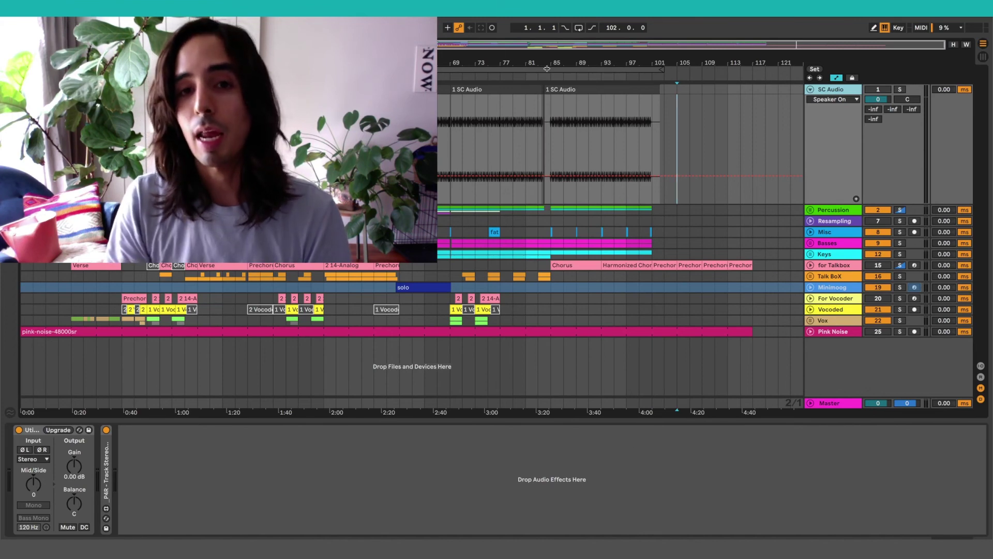
pyautogui.click(561, 61)
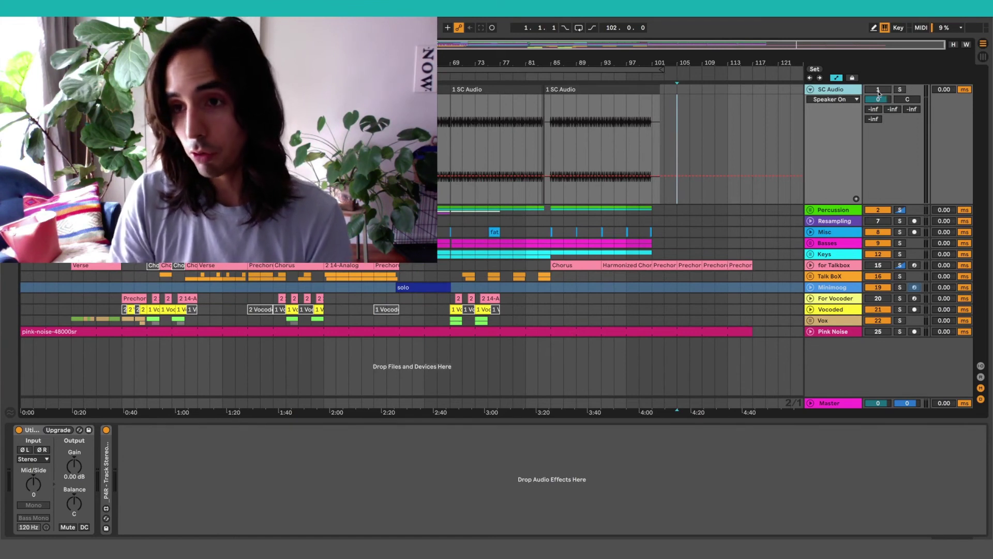
# Inspect the Keys track's sidechain Compressor and play from the start of the solo to watch it work.
pyautogui.click(841, 243)
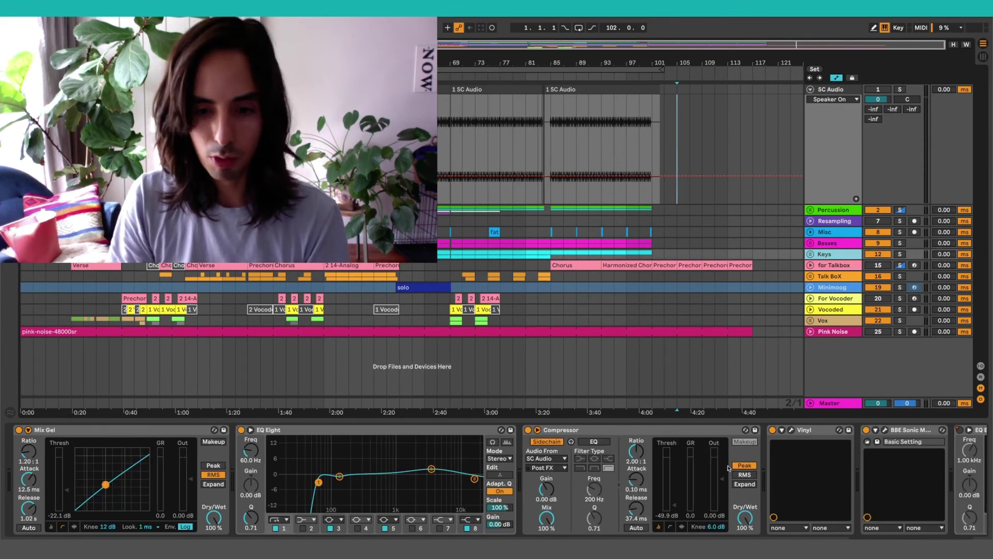
pyautogui.click(626, 432)
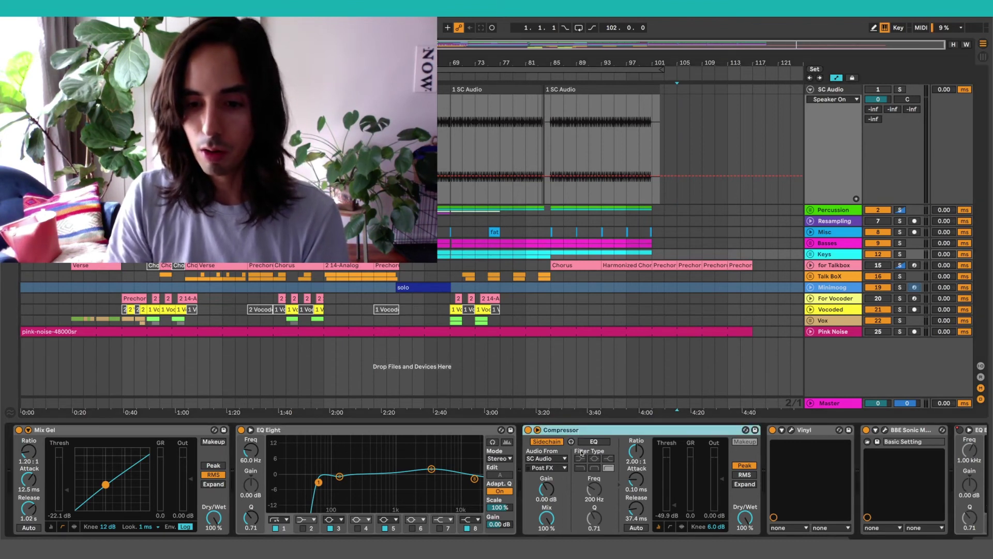
pyautogui.press('space')
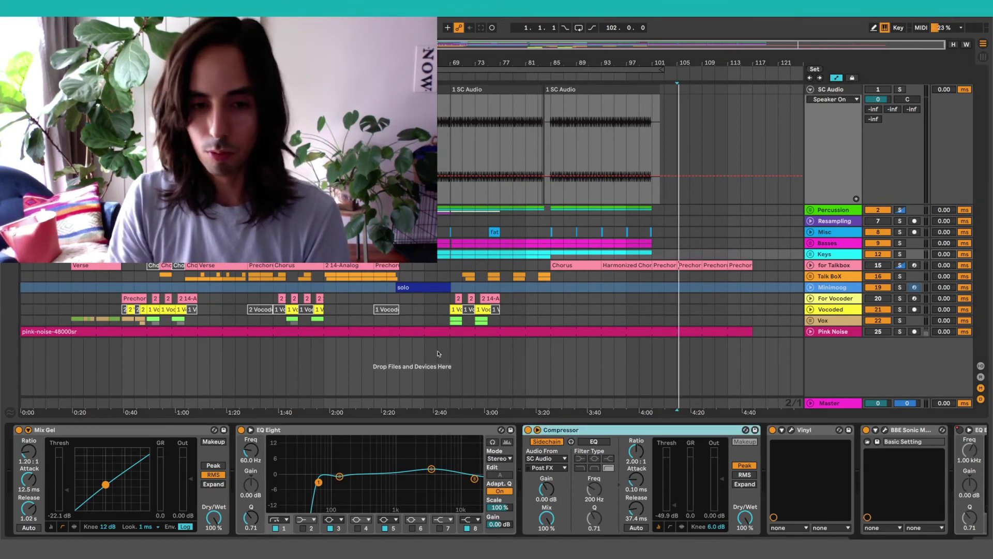
pyautogui.click(401, 361)
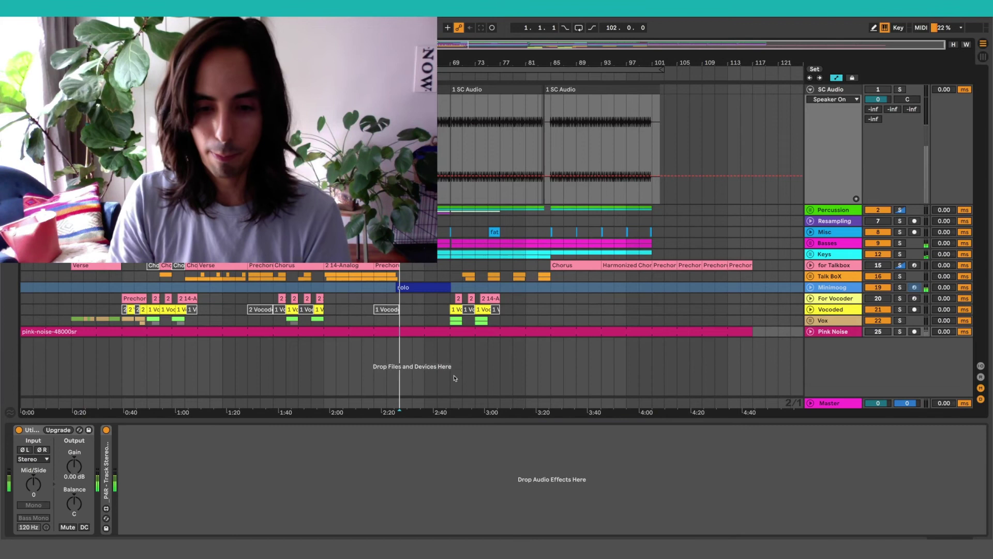
pyautogui.click(811, 245)
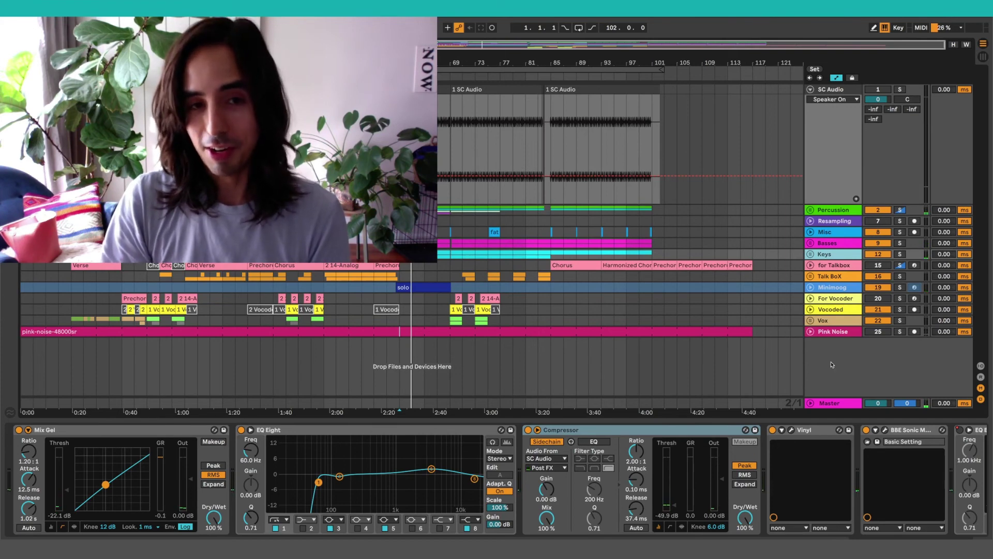
# Fold the SC Audio track and unfold the Percussion group to show its drum tracks.
pyautogui.click(830, 89)
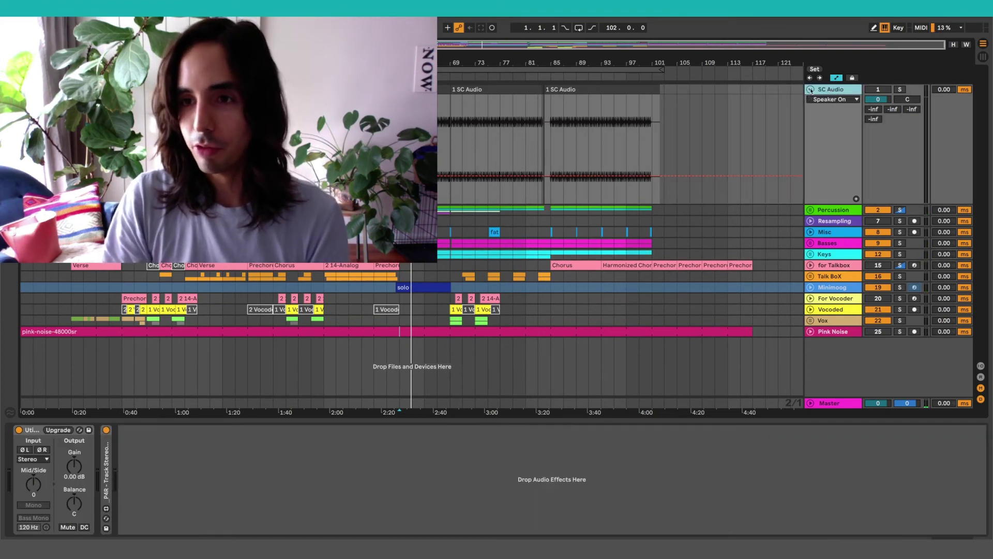
pyautogui.click(810, 90)
pyautogui.click(825, 101)
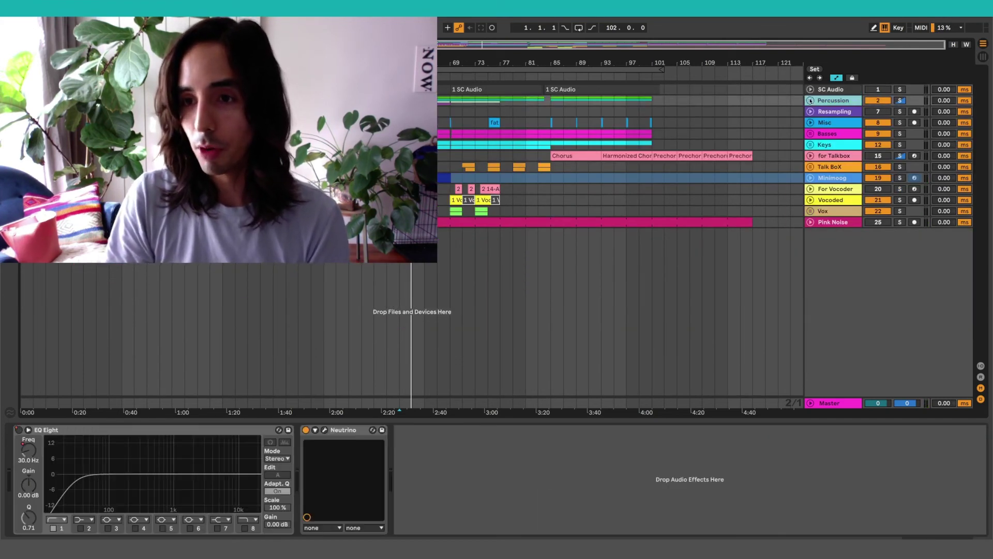
pyautogui.click(810, 100)
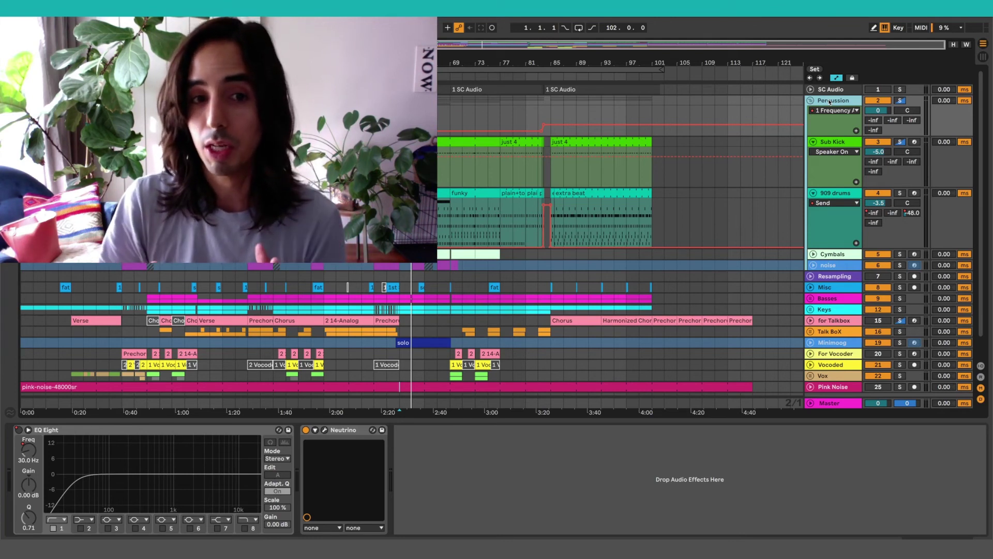
# Open the 909 drums track's Kit-Core 909 rack and audition the Kick 909, Snare 909 and Clap 909 pads.
pyautogui.click(840, 193)
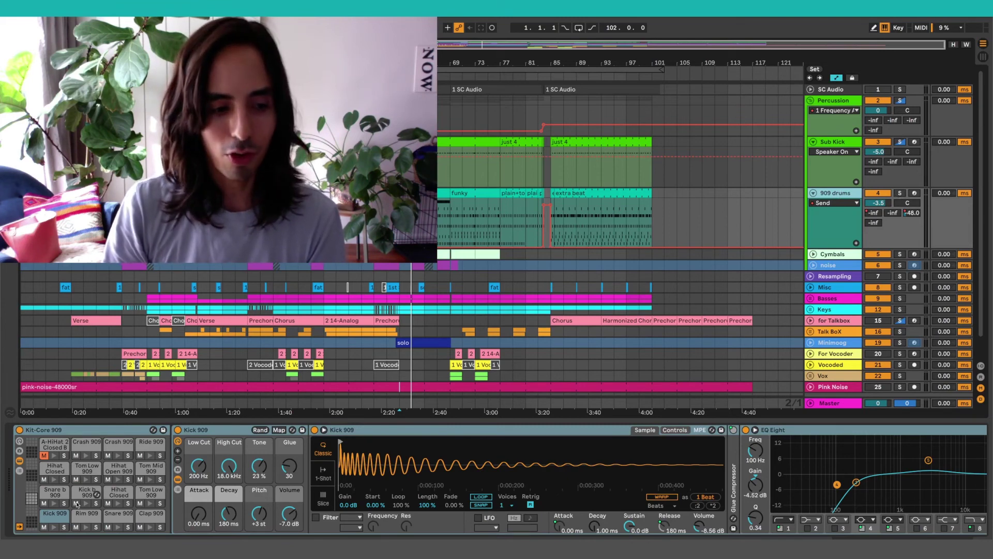
pyautogui.click(54, 527)
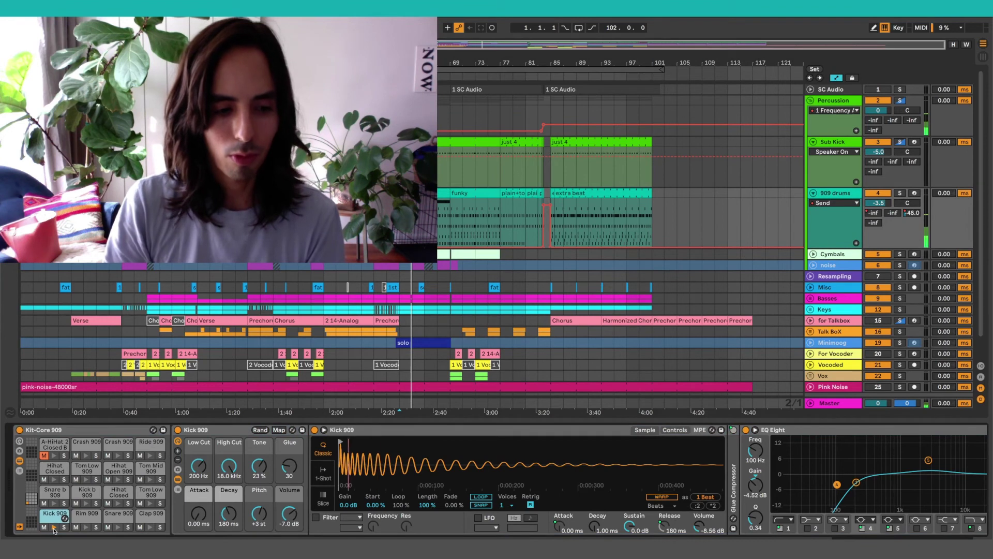
pyautogui.click(117, 527)
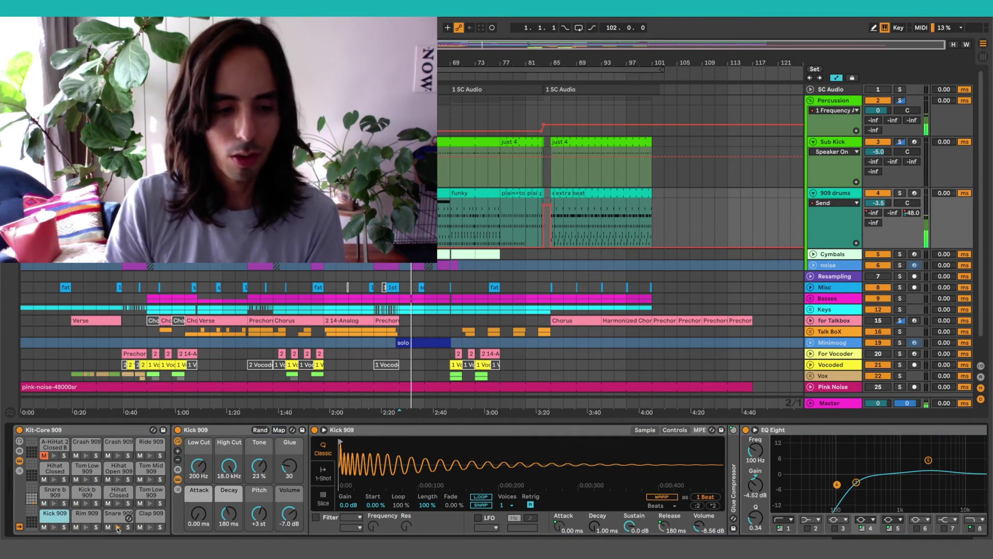
pyautogui.click(149, 527)
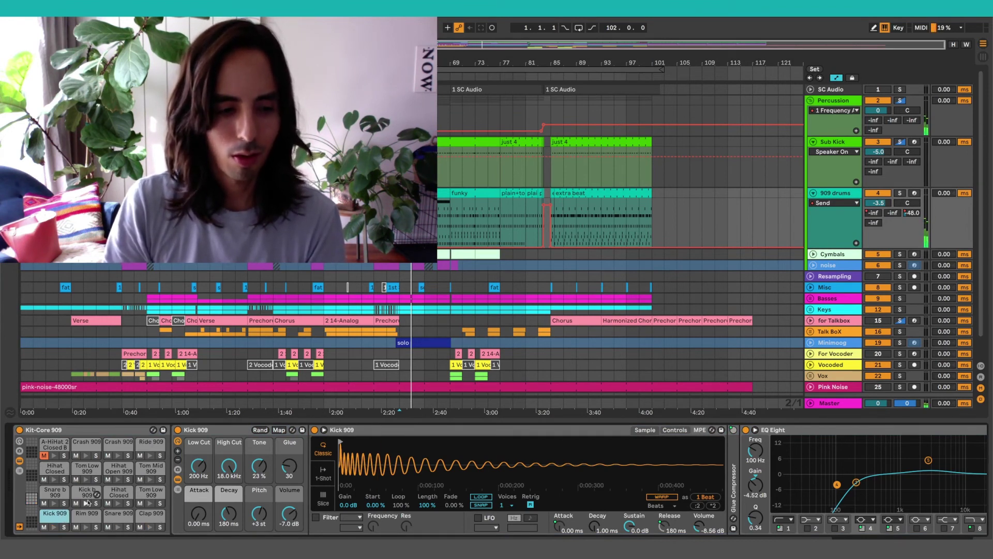
# Audition the Snare b 909, Hihat Closed and Rim 909 pads in the drum rack.
pyautogui.click(54, 503)
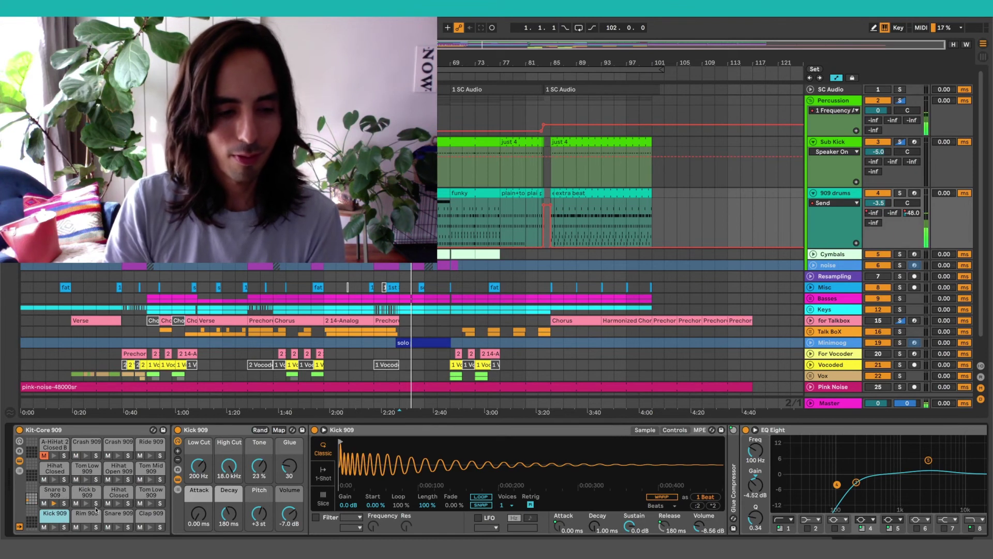
pyautogui.click(117, 503)
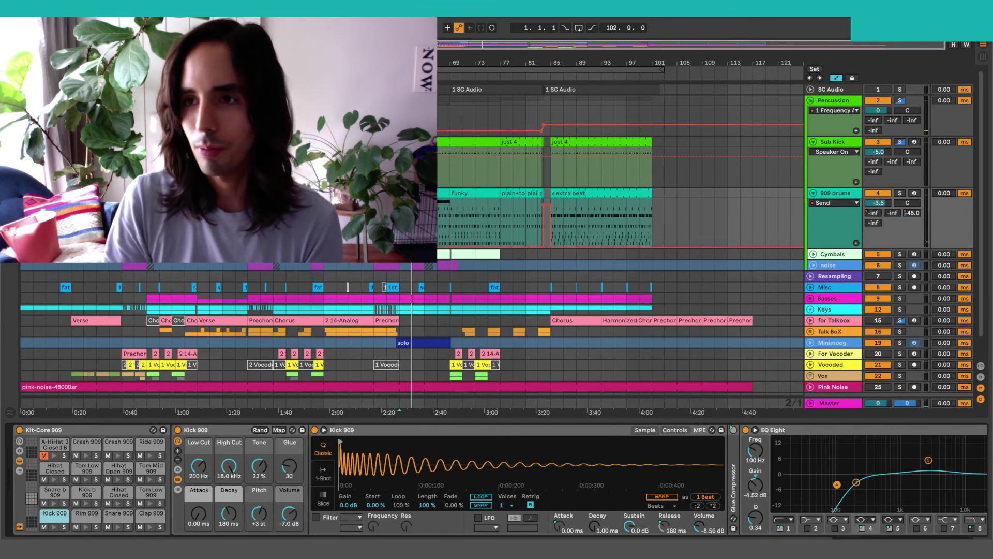
pyautogui.click(86, 527)
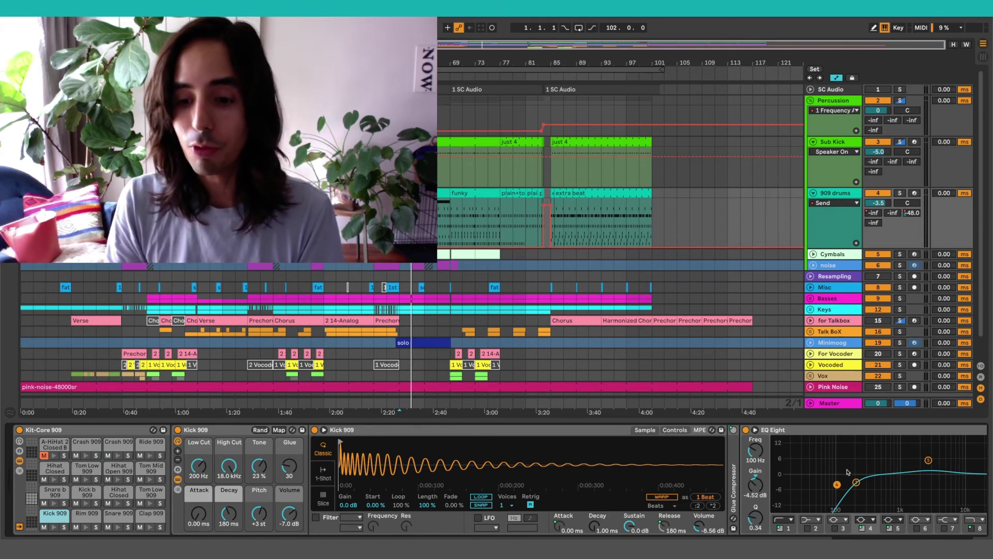
# Select the Snare 909 pad and look through its device chain.
pyautogui.click(113, 516)
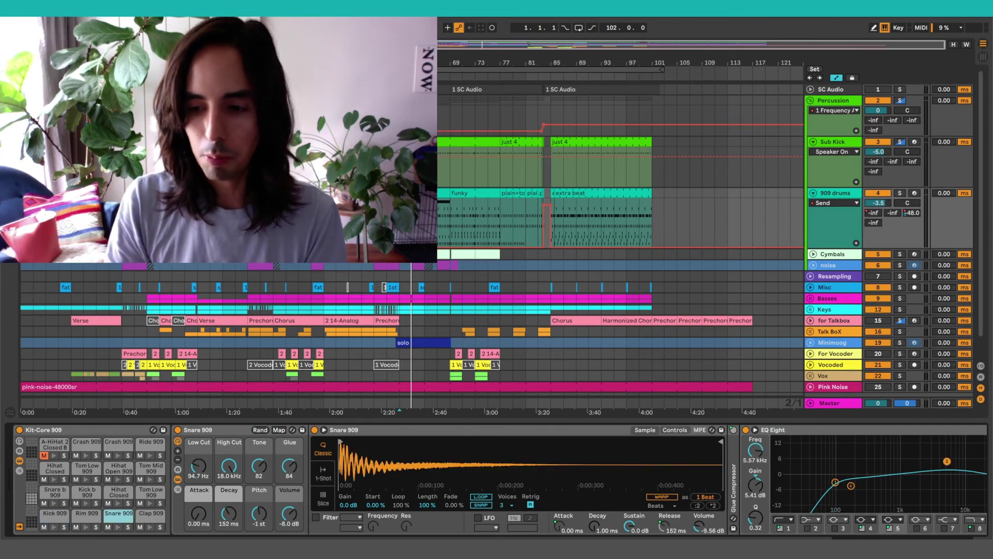
pyautogui.hscroll(5, 497, 479)
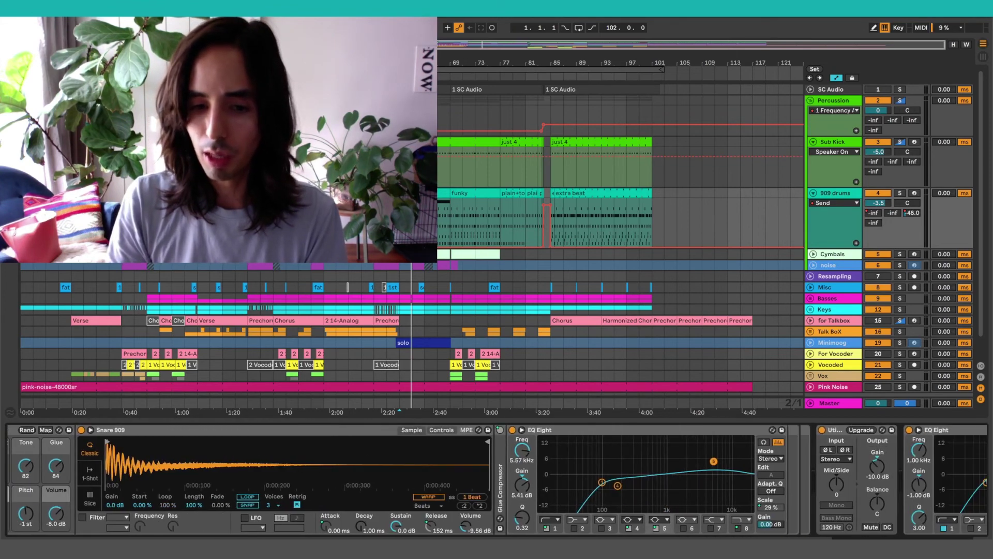
pyautogui.hscroll(-5, 496, 480)
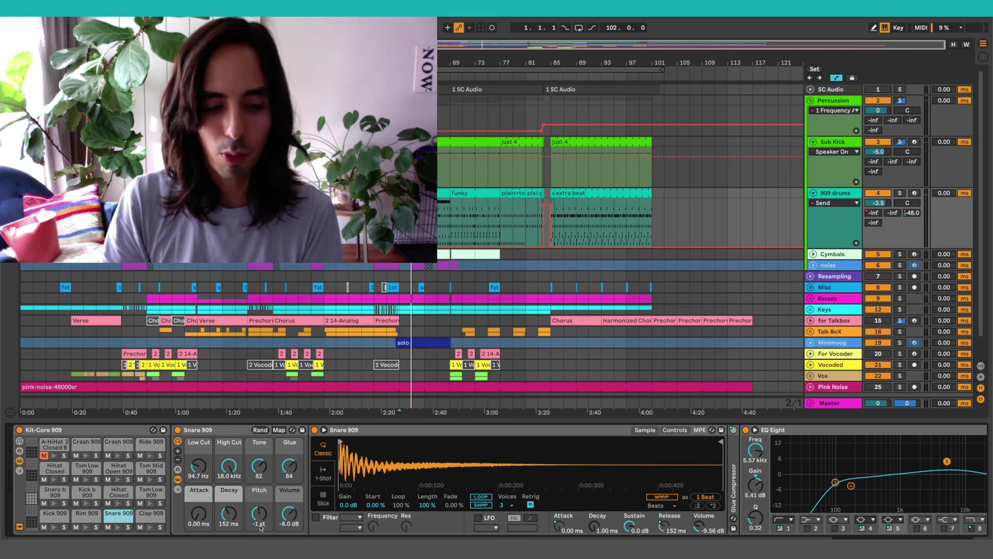
# Audition the Snare 909 pad before and after setting its Pitch macro to 0 st, and undo the pitch change.
pyautogui.click(119, 528)
pyautogui.moveTo(259, 521); pyautogui.dragTo(261, 517)
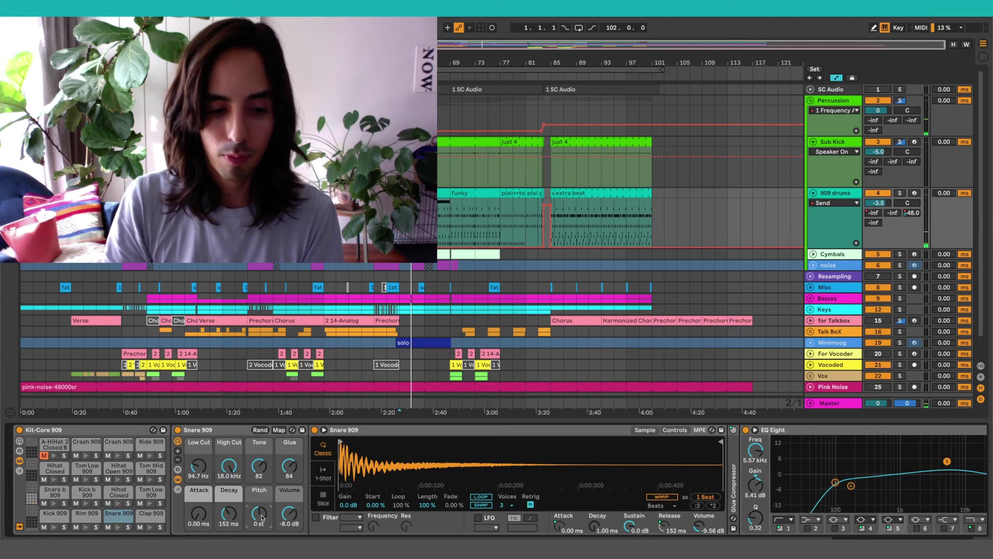
pyautogui.click(119, 528)
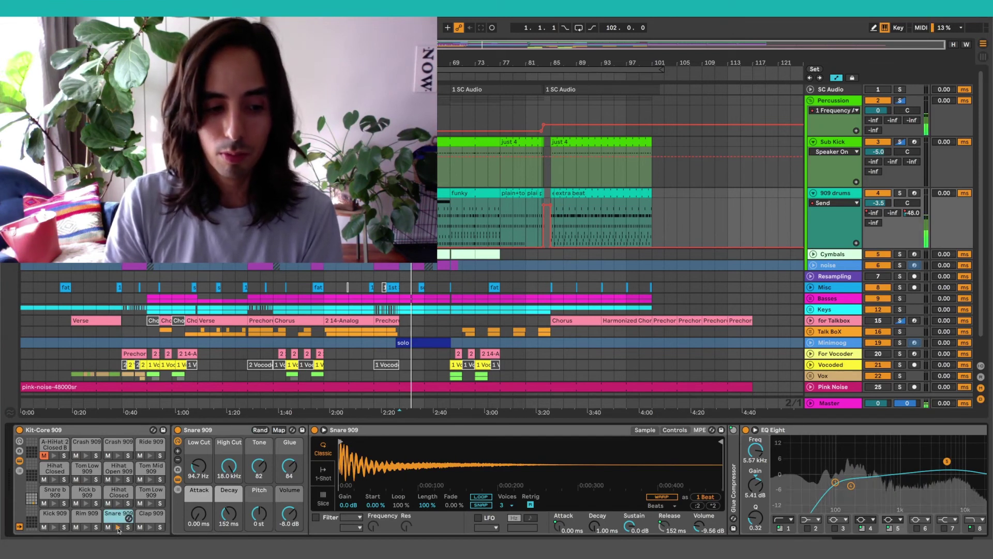
pyautogui.hotkey('ctrl', 'z')
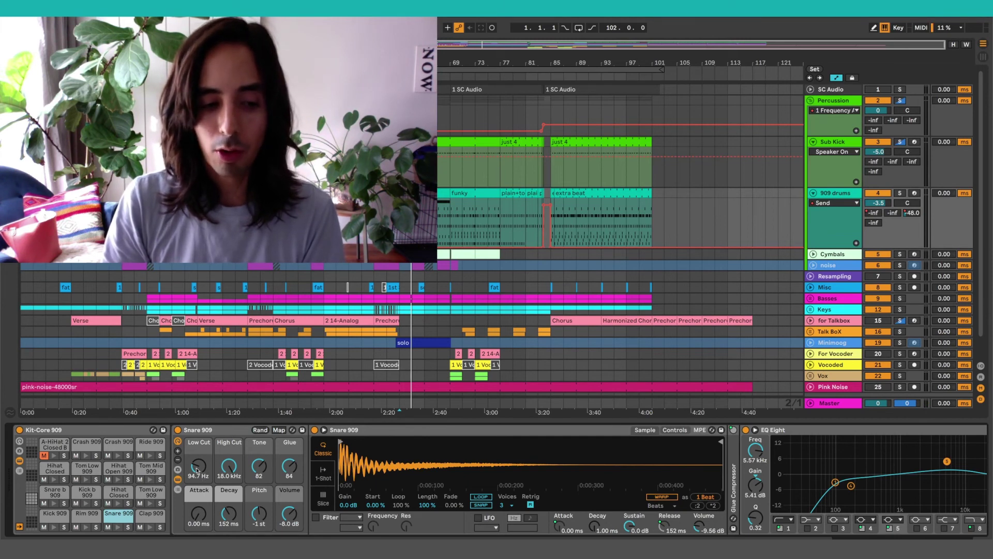
# Set the Snare 909's Low Cut macro to 40.0 Hz, audition the pad, and undo the change to compare the sound.
pyautogui.moveTo(200, 468); pyautogui.dragTo(199, 483)
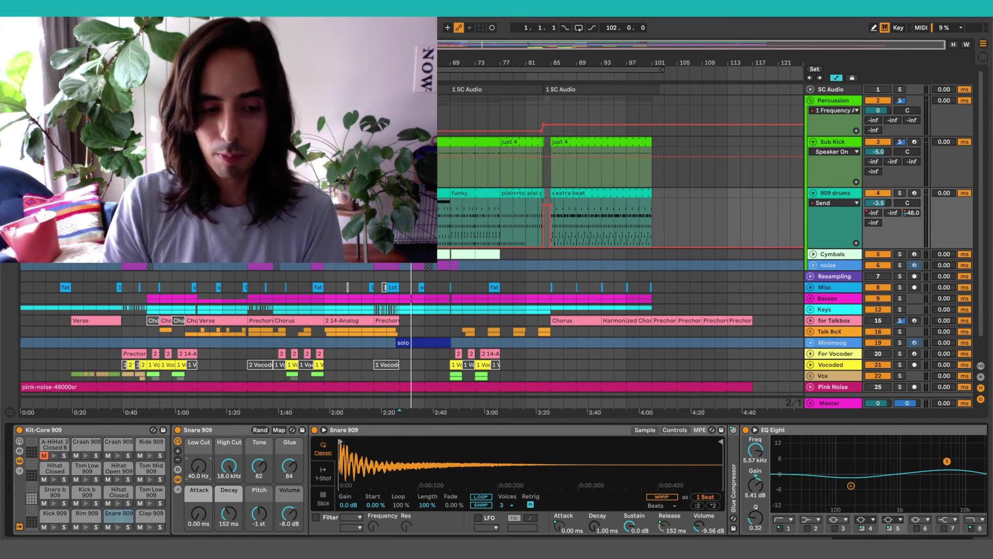
pyautogui.click(118, 527)
pyautogui.hotkey('ctrl', 'z')
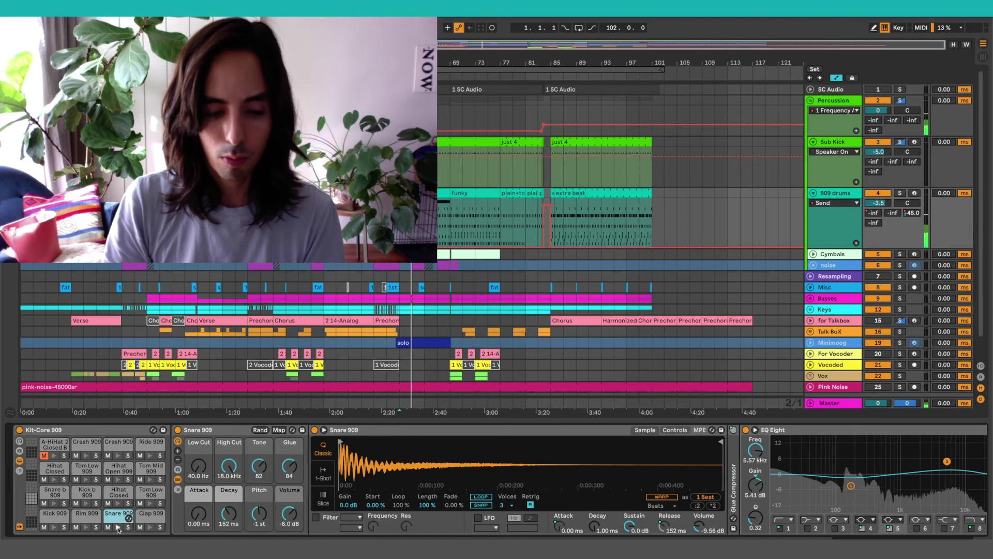
pyautogui.click(118, 527)
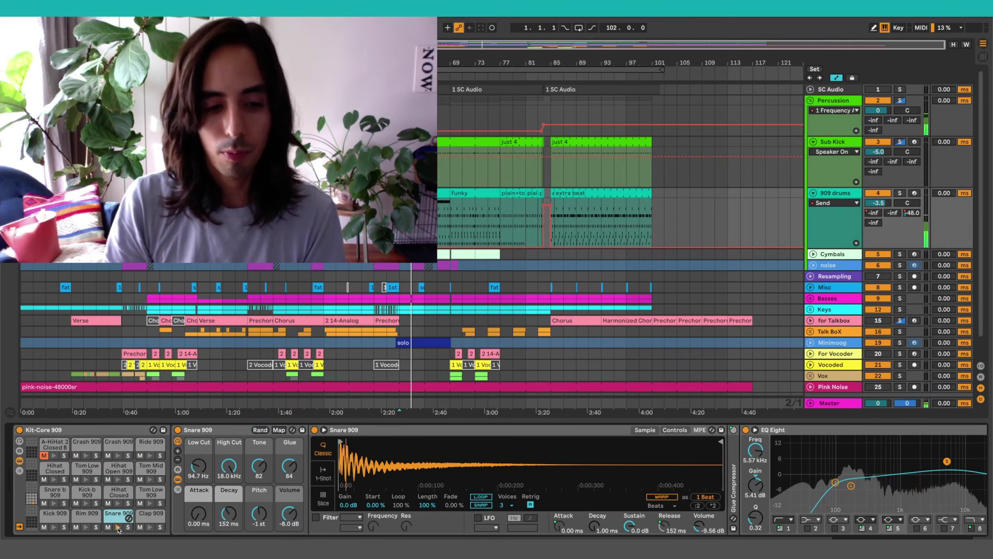
pyautogui.click(118, 527)
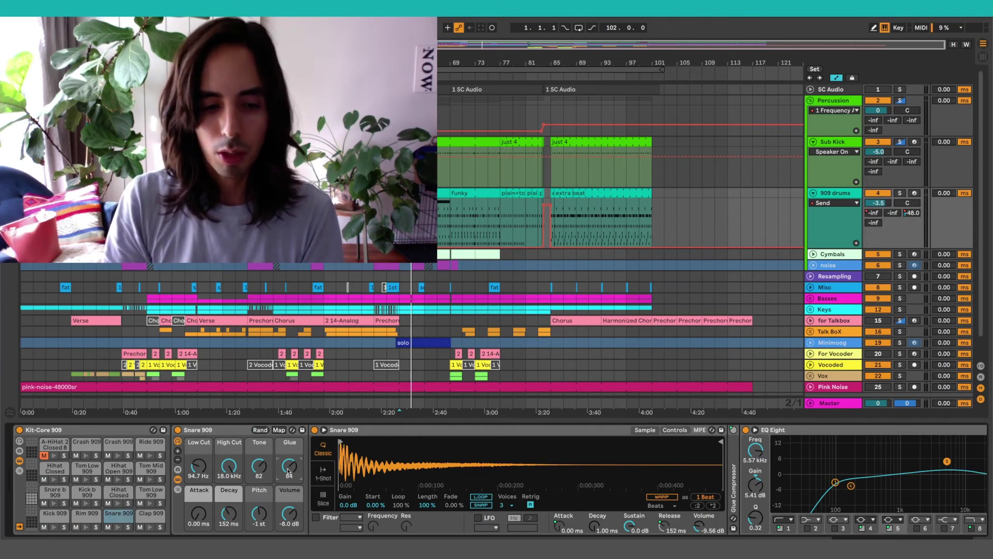
# Set the Snare 909's Glue macro to 0, audition the pad, and undo the change to hear the difference.
pyautogui.moveTo(289, 466); pyautogui.dragTo(289, 512)
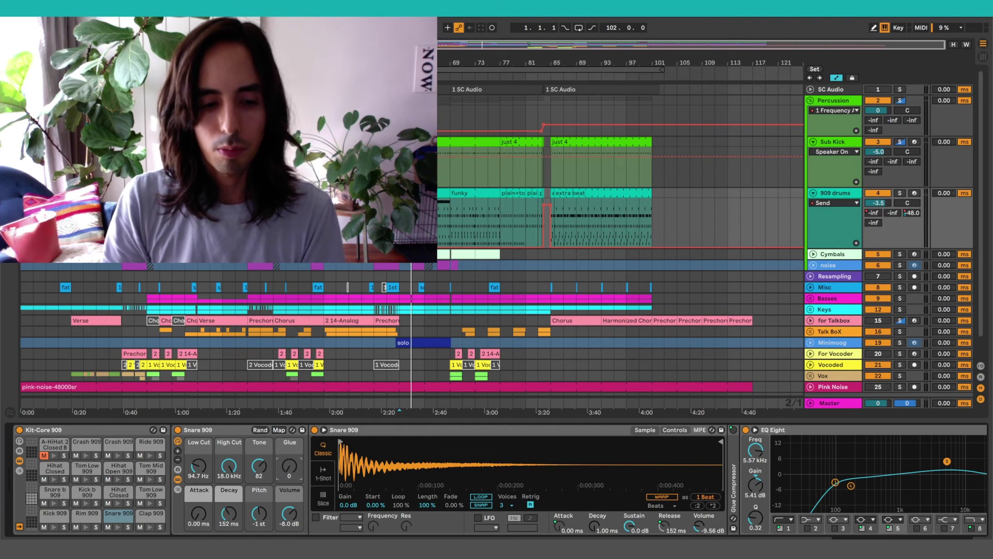
pyautogui.click(118, 527)
pyautogui.hotkey('ctrl', 'z')
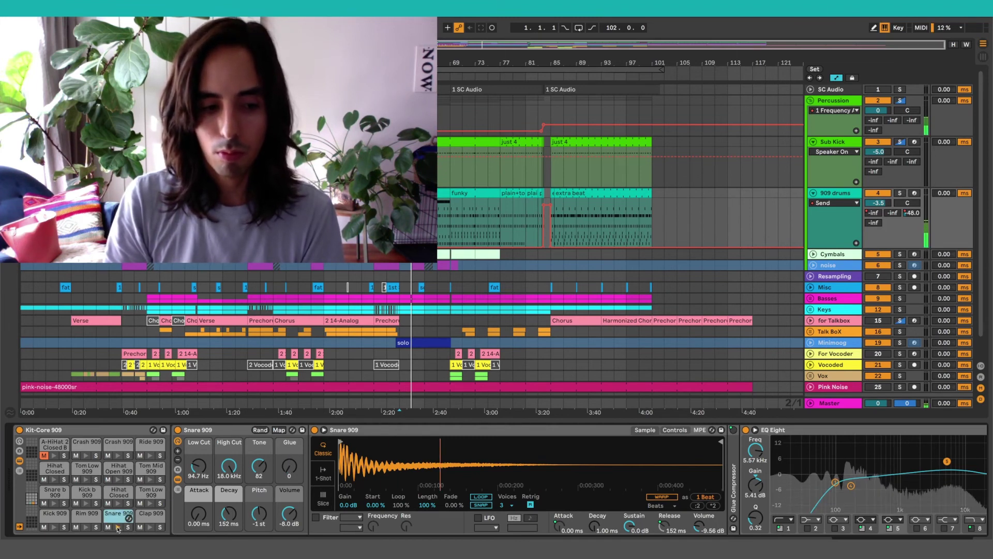
pyautogui.click(118, 527)
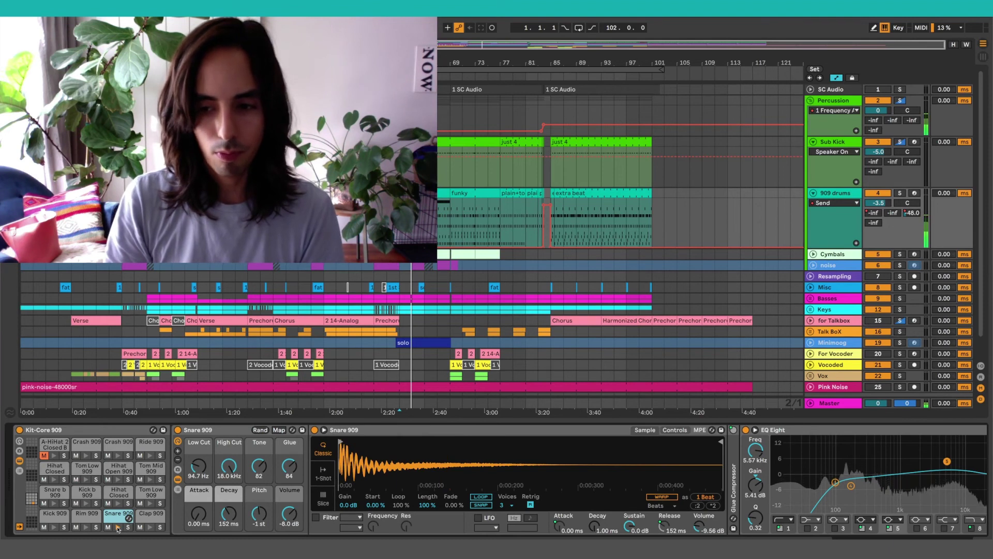
pyautogui.click(118, 527)
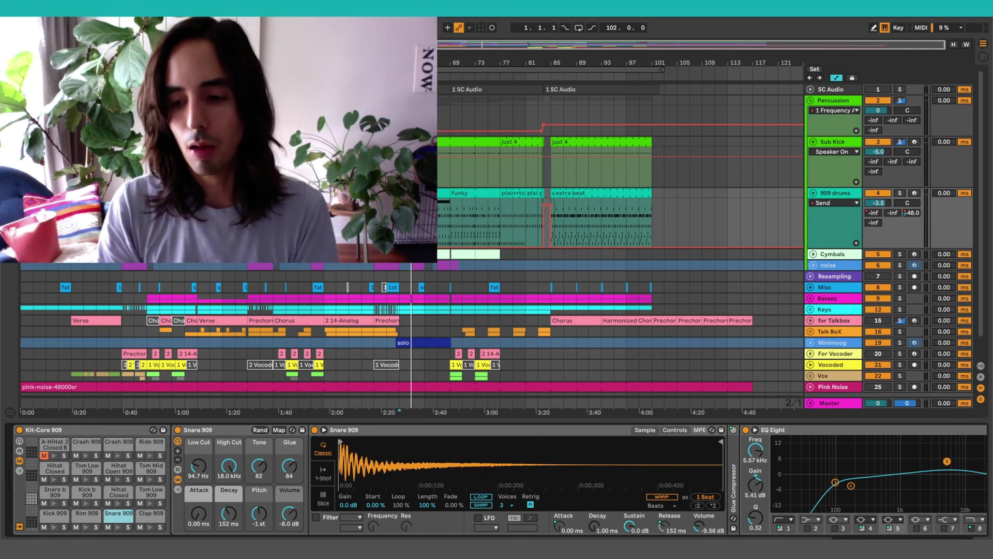
# Turn off the Snare 909's EQ Eight, audition the pad, and undo the bypass to compare the snare with the EQ active.
pyautogui.hscroll(5, 497, 480)
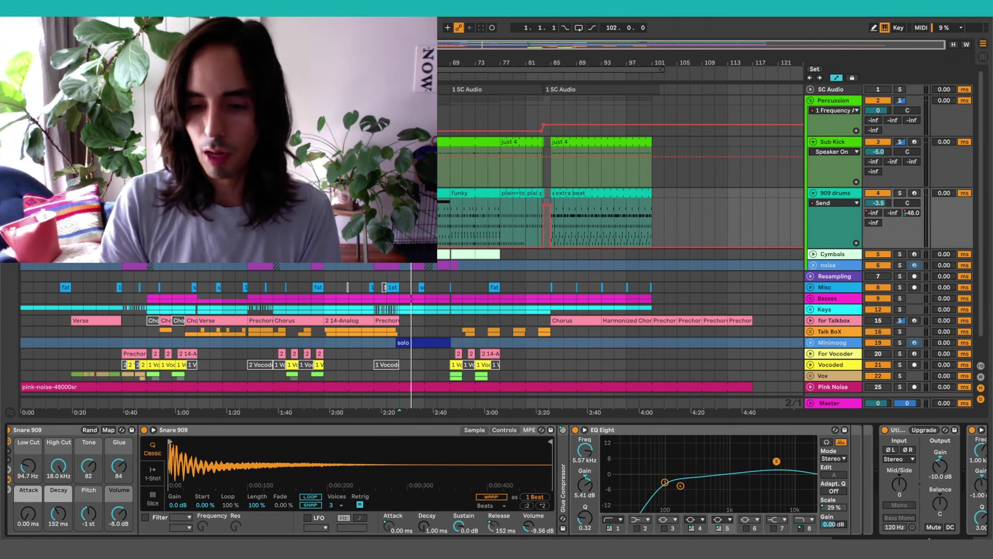
pyautogui.hscroll(-5, 496, 479)
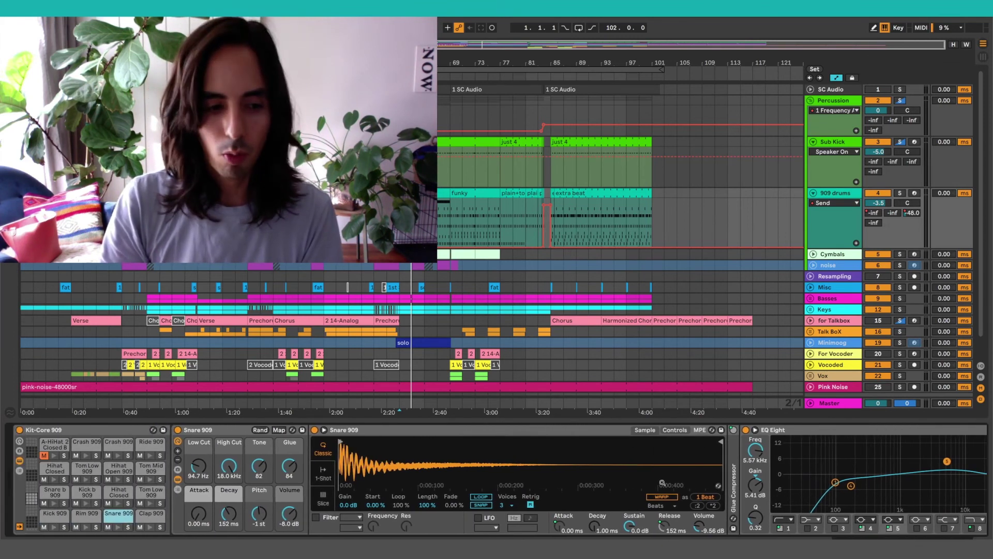
pyautogui.click(745, 430)
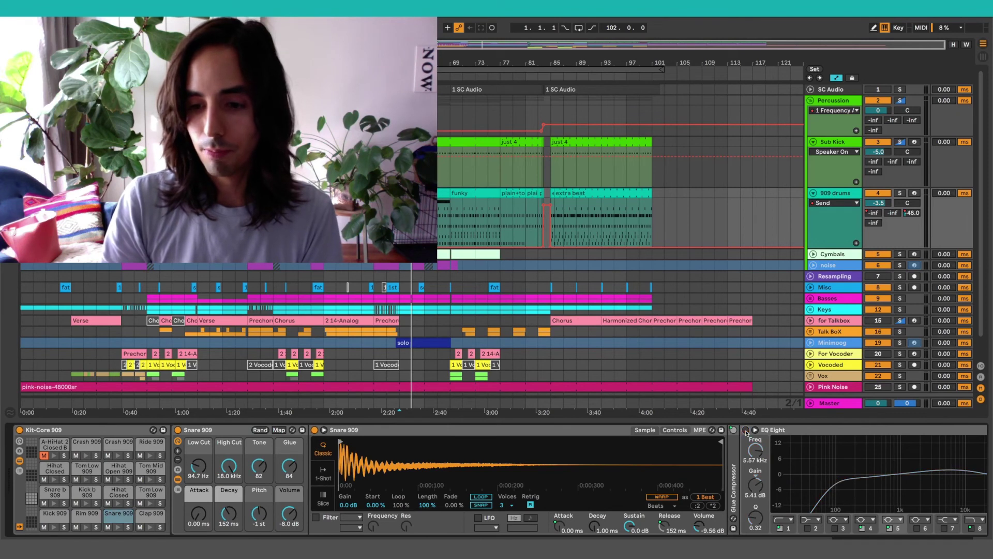
pyautogui.click(117, 527)
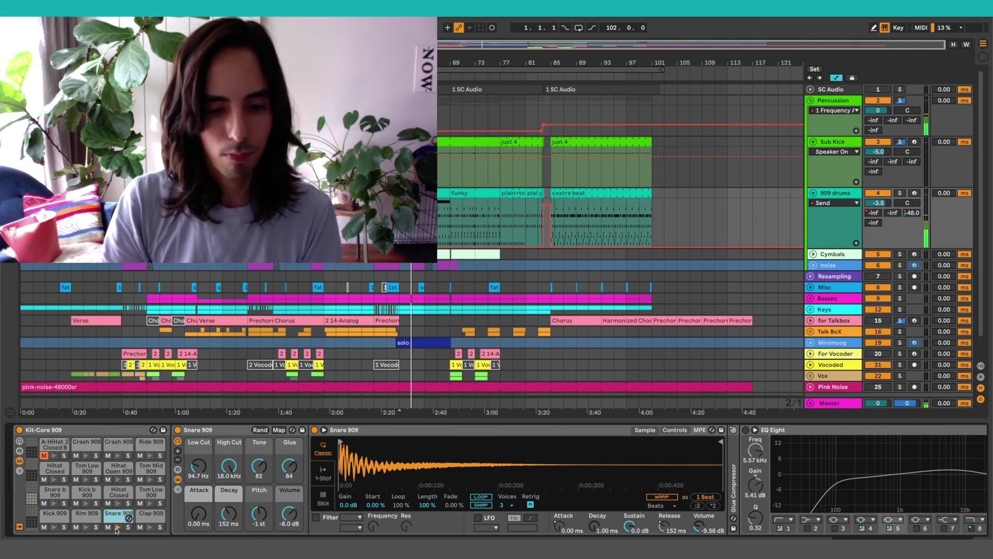
pyautogui.click(117, 528)
pyautogui.hotkey('ctrl', 'z')
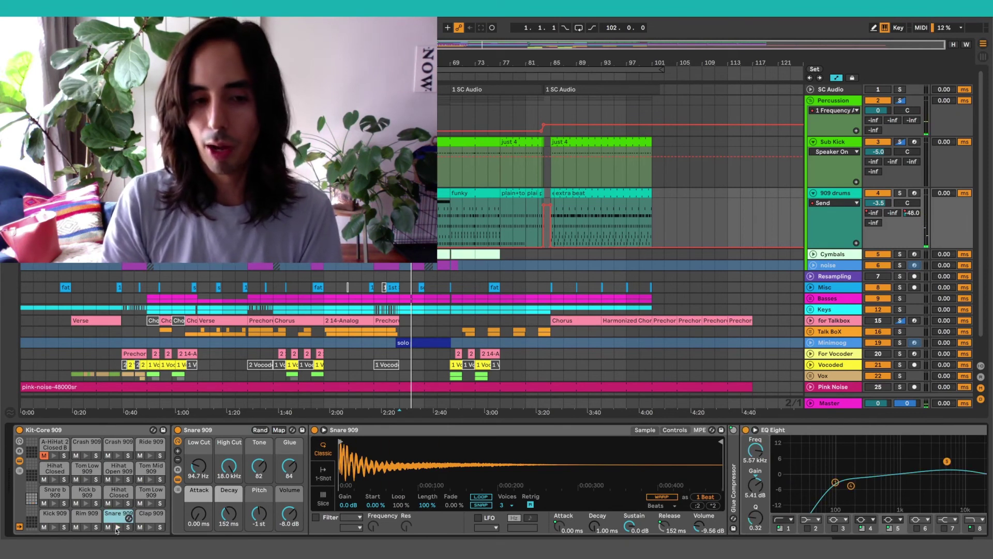
pyautogui.click(116, 527)
pyautogui.click(116, 527)
pyautogui.click(117, 527)
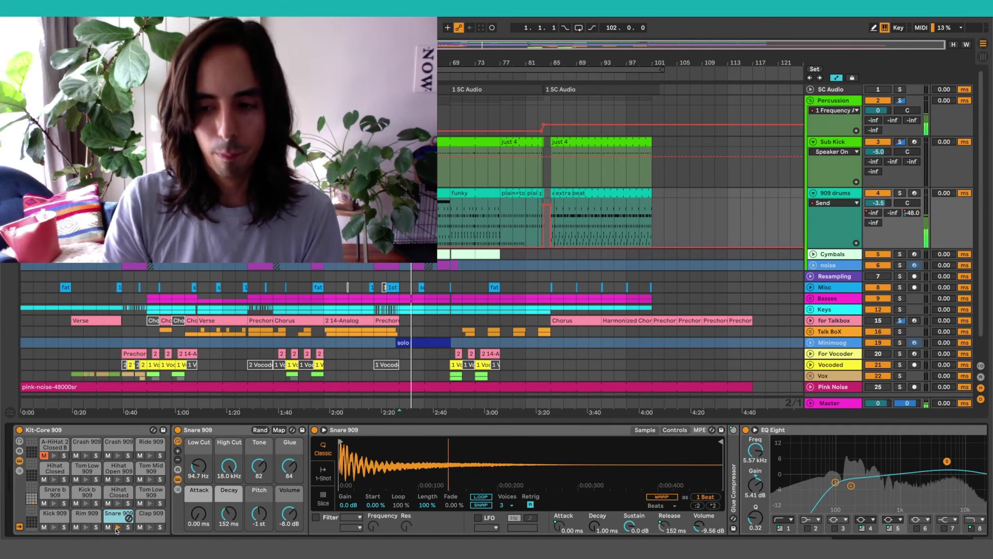
# Inspect the Utility, EQ Eight and API-2500 Stereo effects that follow the drum rack on the 909 drums track.
pyautogui.hscroll(10, 649, 478)
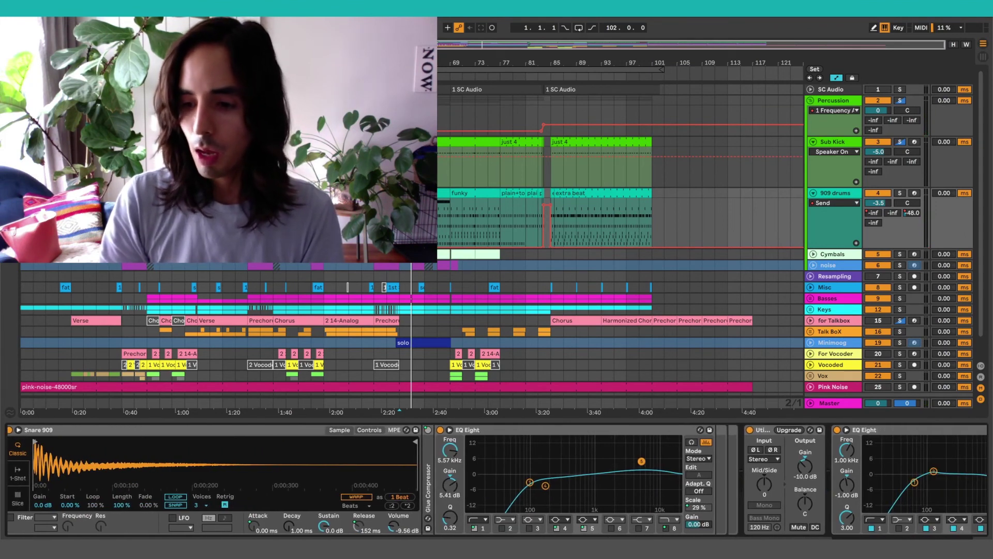
pyautogui.hscroll(8, 862, 514)
pyautogui.hscroll(2, 920, 534)
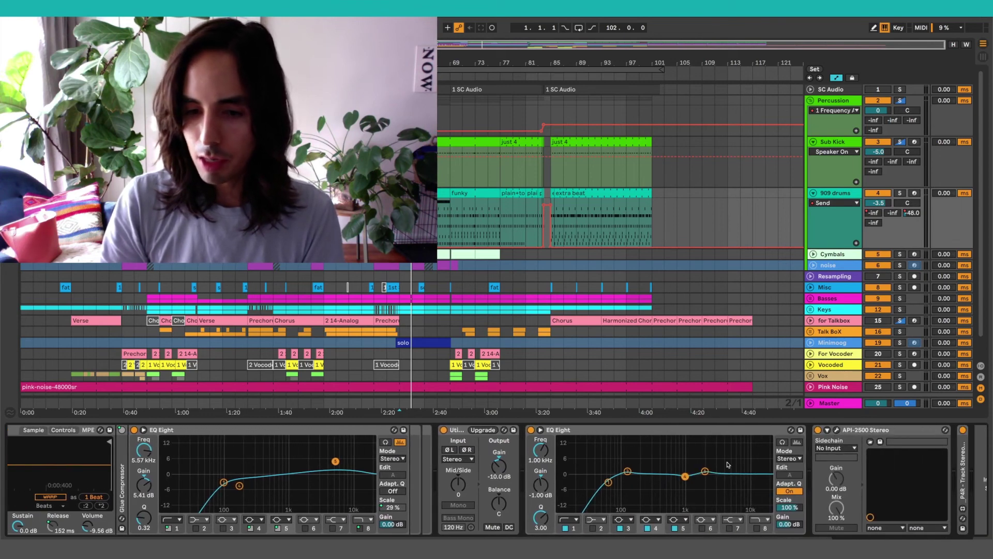
pyautogui.click(639, 430)
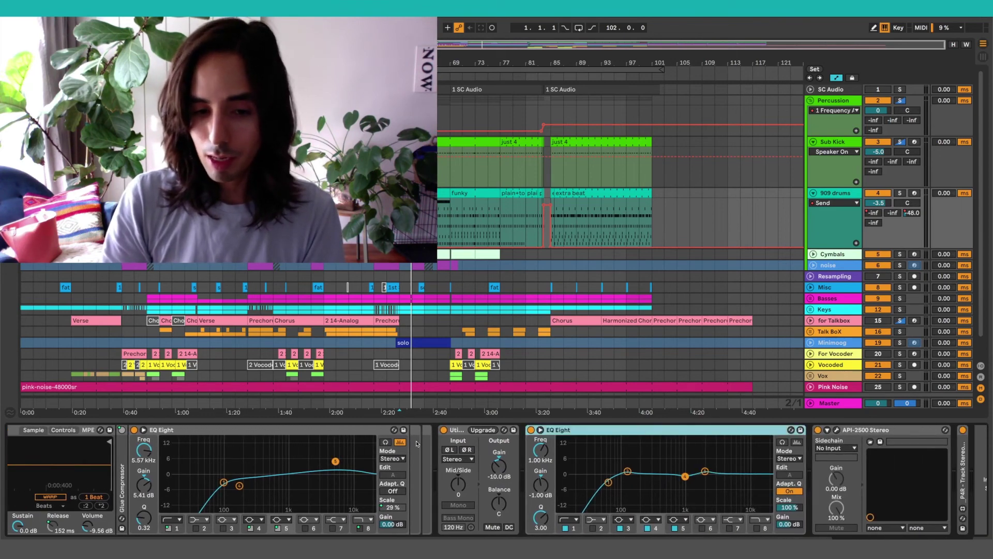
# Fold the Snare 909's Simpler and EQ Eight and the track's Utility to make the effects chain compact.
pyautogui.hscroll(-15, 386, 467)
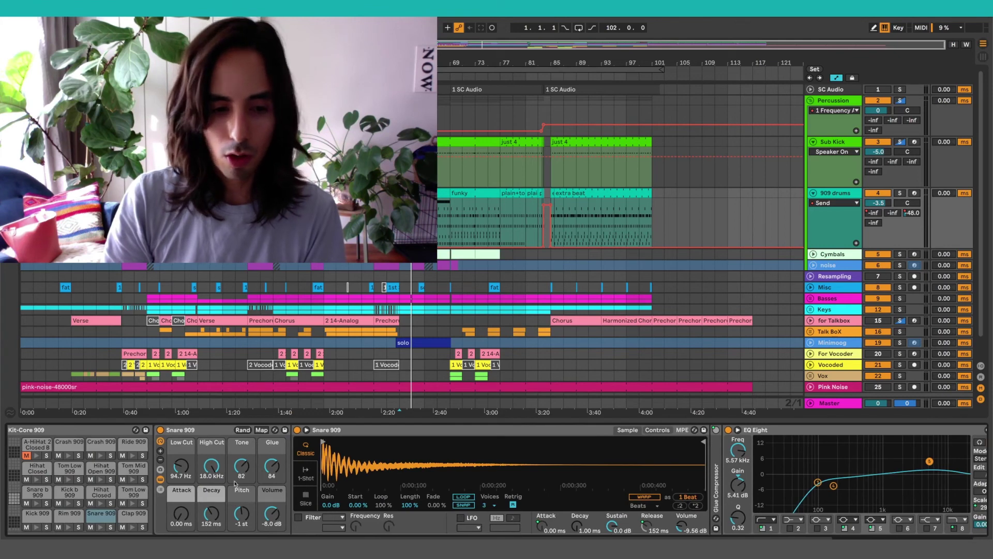
pyautogui.doubleClick(389, 431)
pyautogui.doubleClick(399, 431)
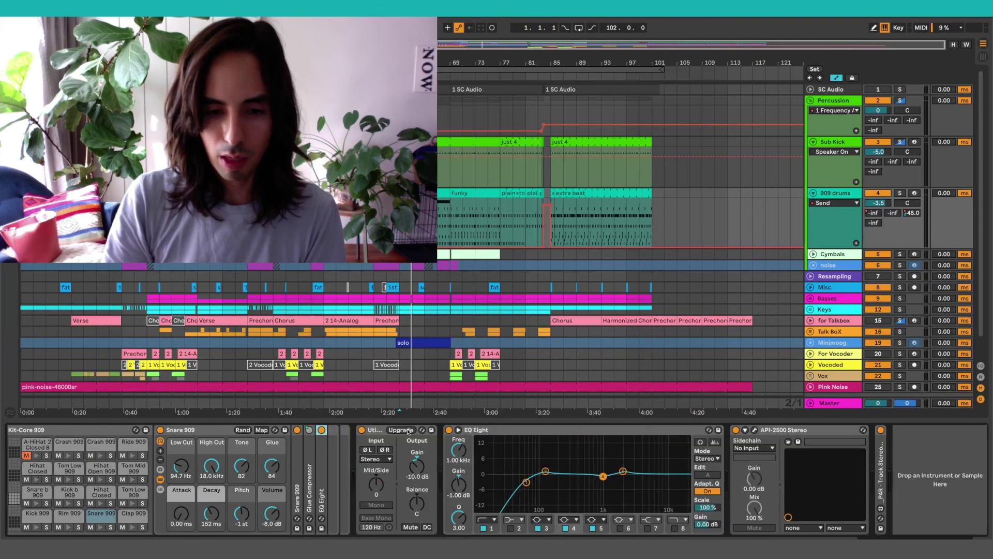
pyautogui.doubleClick(377, 435)
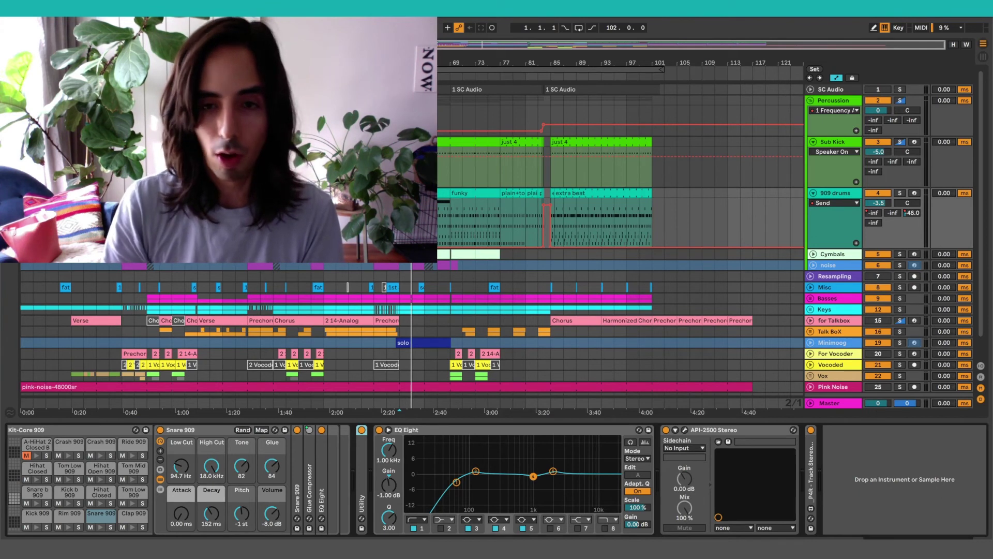
# Solo the 909 drums track and play from the start of the funky clip, switching the track's EQ Eight off and back on.
pyautogui.click(900, 193)
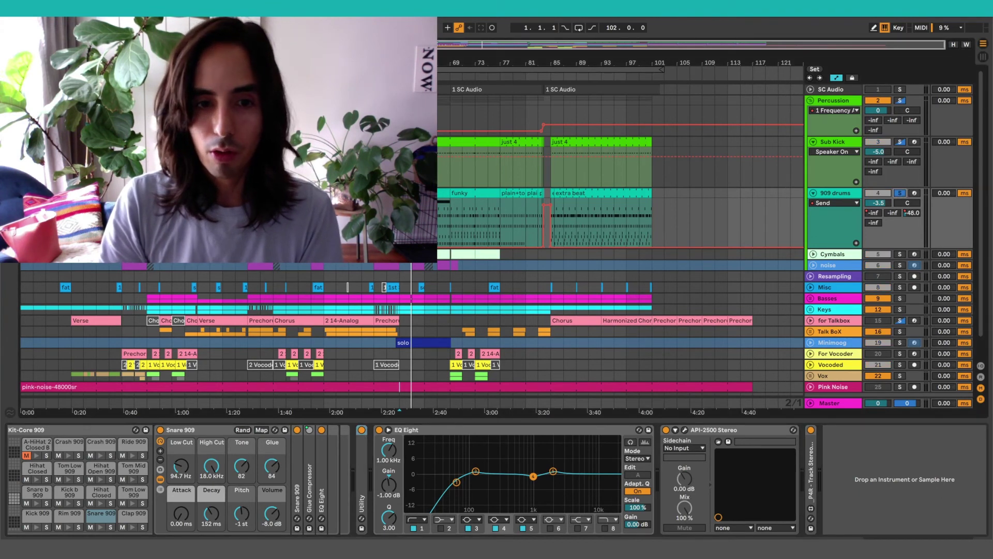
pyautogui.click(448, 220)
pyautogui.press('space')
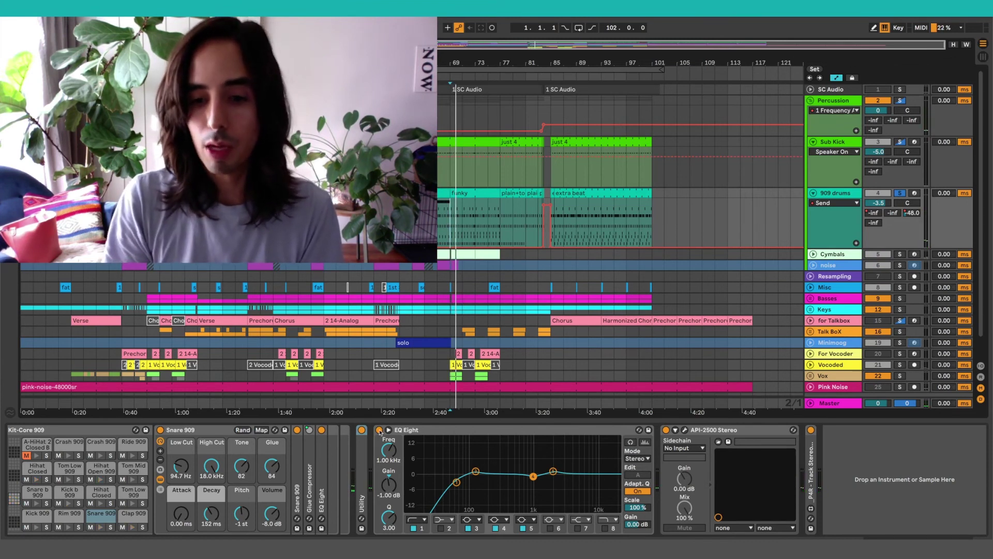
pyautogui.click(379, 430)
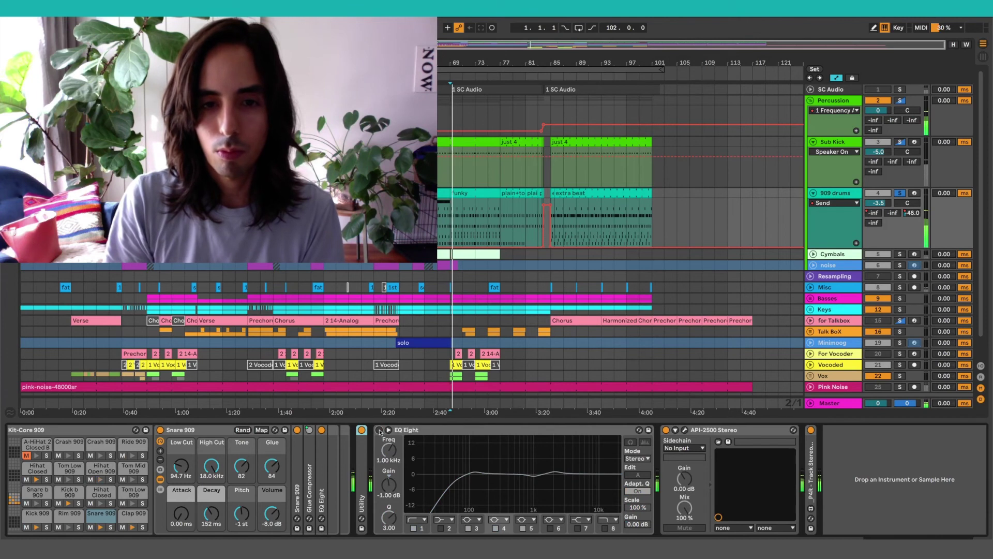
pyautogui.click(379, 430)
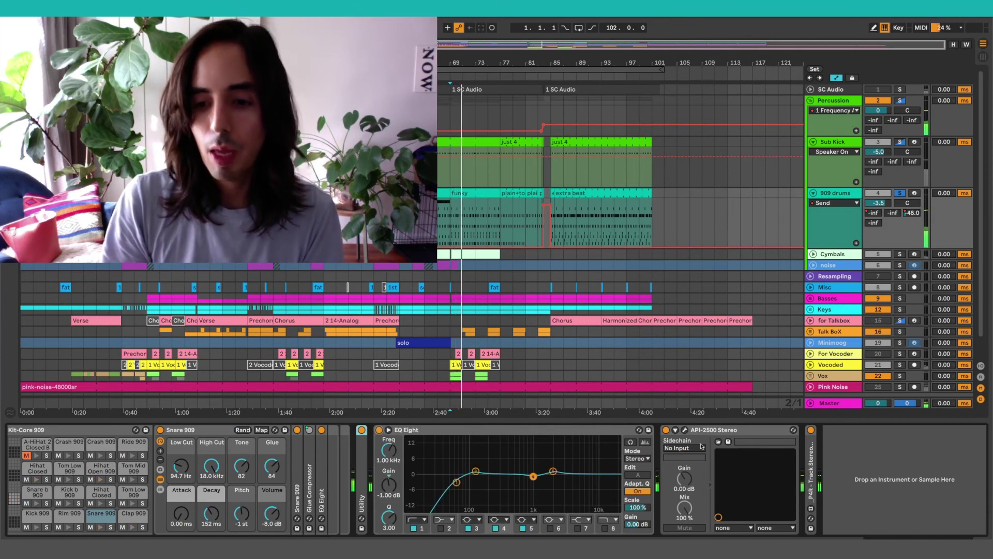
# Open the API-2500 Stereo compressor's plug-in window to view its settings, close it and resume playback of the drums.
pyautogui.click(717, 430)
pyautogui.click(685, 430)
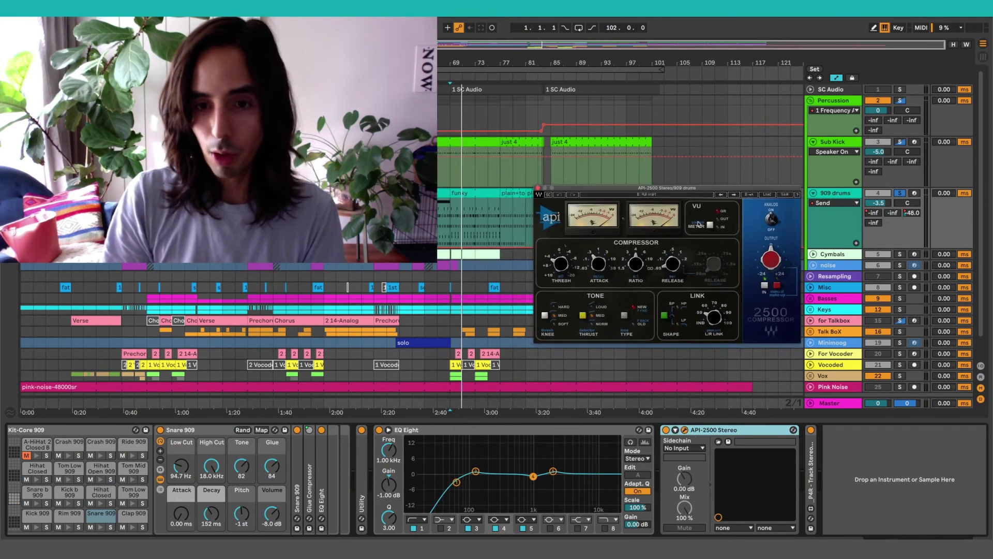
pyautogui.click(686, 431)
pyautogui.press('space')
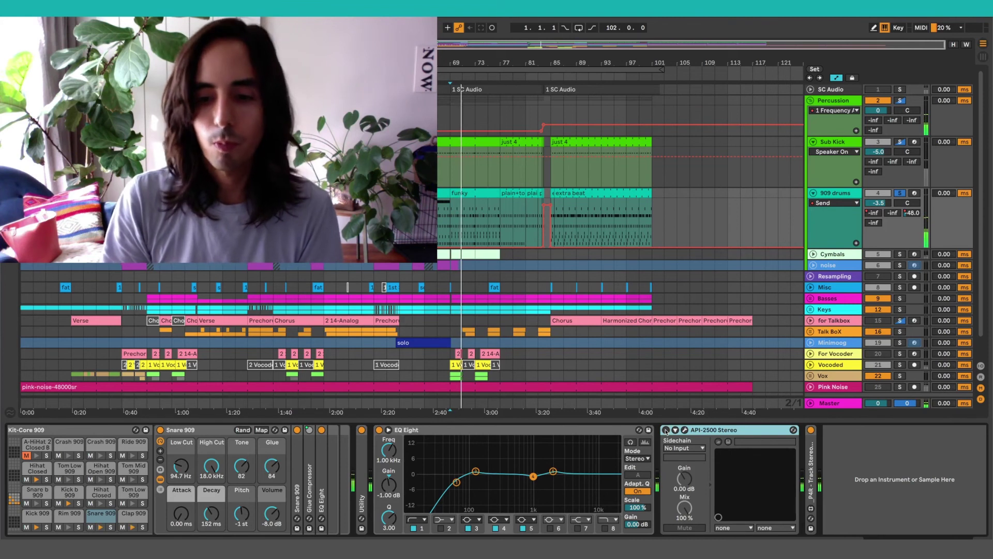
# Switch the API-2500 Stereo compressor back on, finish auditioning the drums and unsolo the 909 drums track.
pyautogui.click(666, 430)
pyautogui.press('space')
pyautogui.press('space')
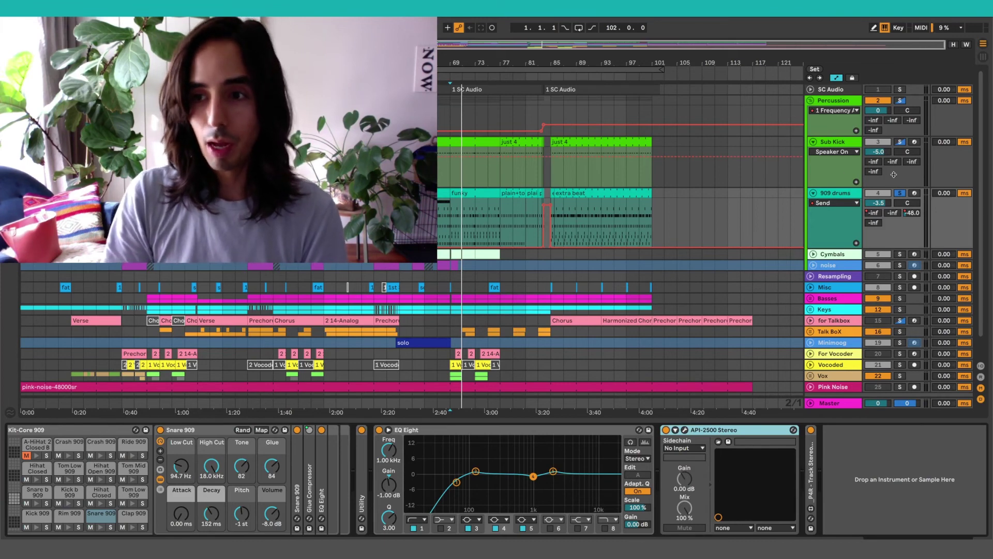
pyautogui.click(902, 193)
# Show the Sub Kick track's devices, then solo it and play from the start of the funky section before unsoloing it.
pyautogui.click(829, 142)
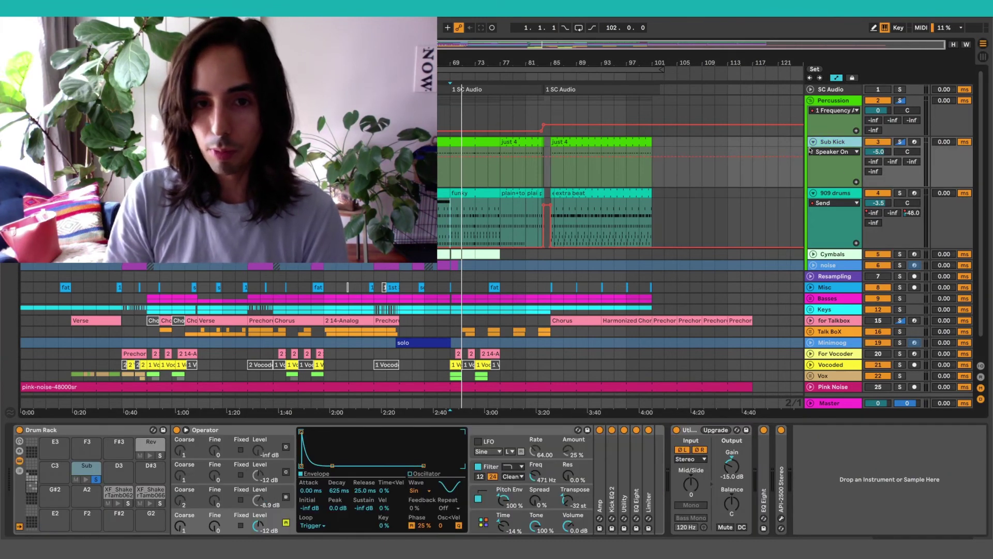
pyautogui.click(450, 179)
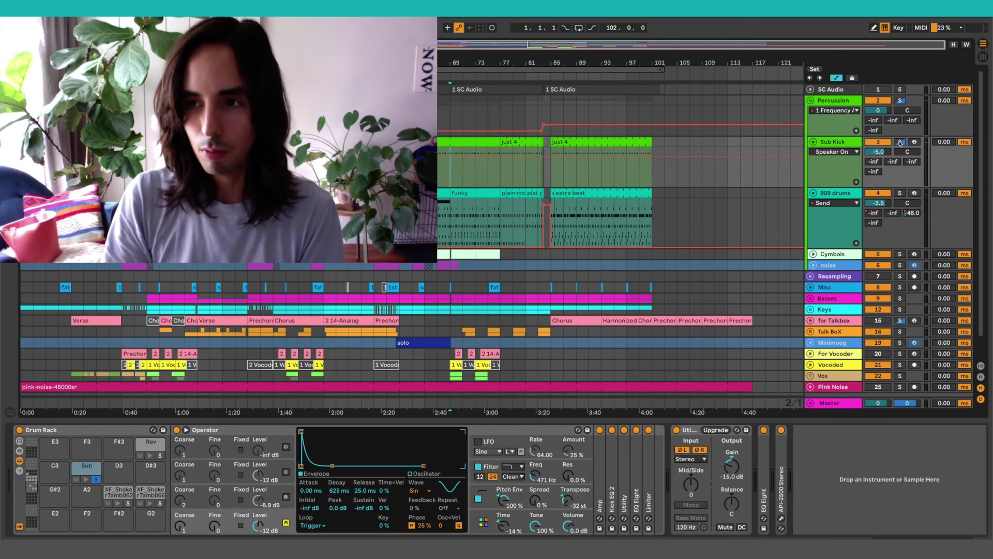
pyautogui.click(823, 144)
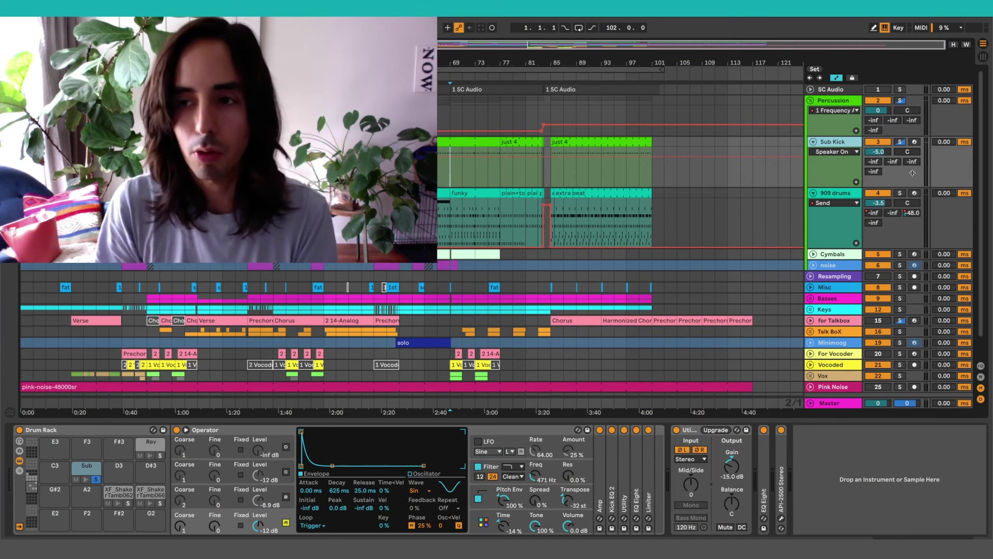
pyautogui.click(902, 144)
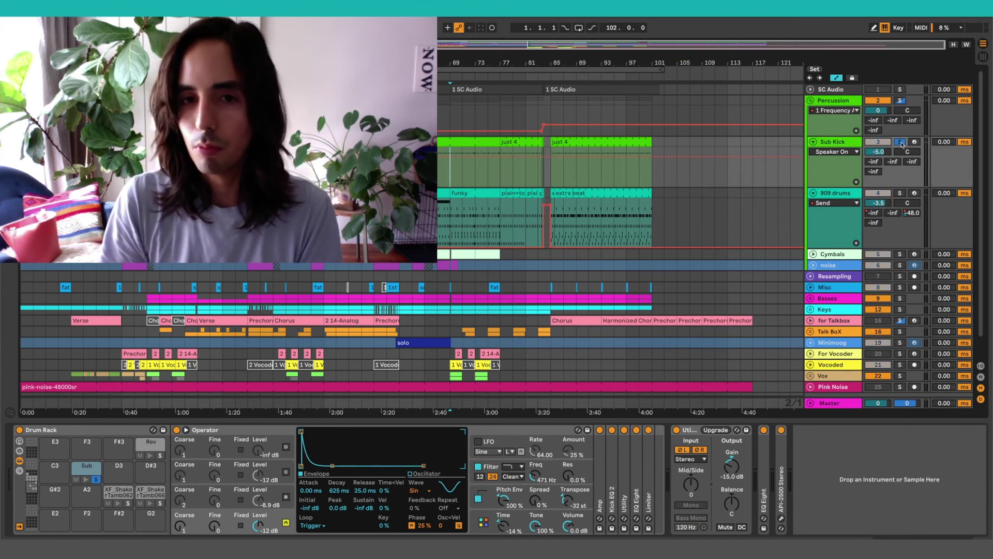
pyautogui.press('space')
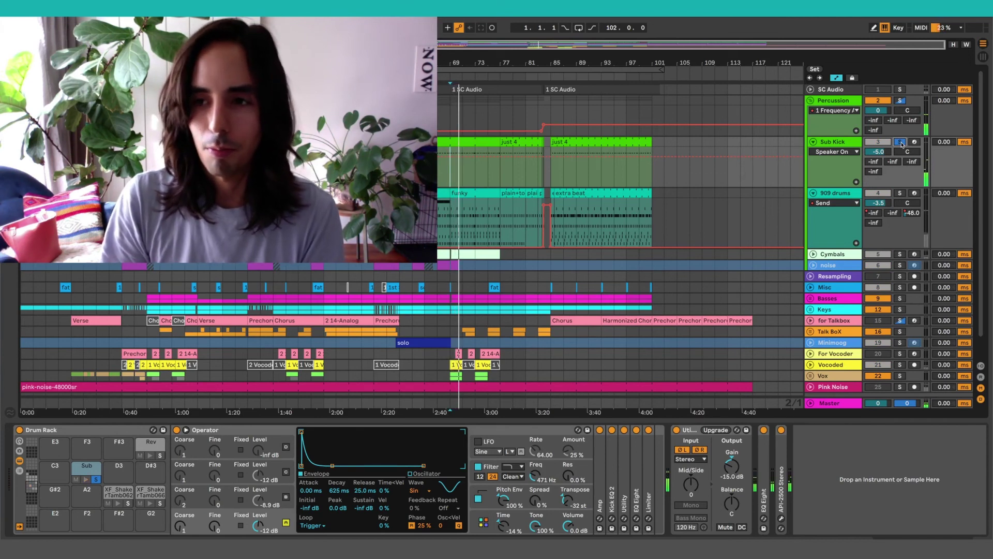
pyautogui.click(903, 145)
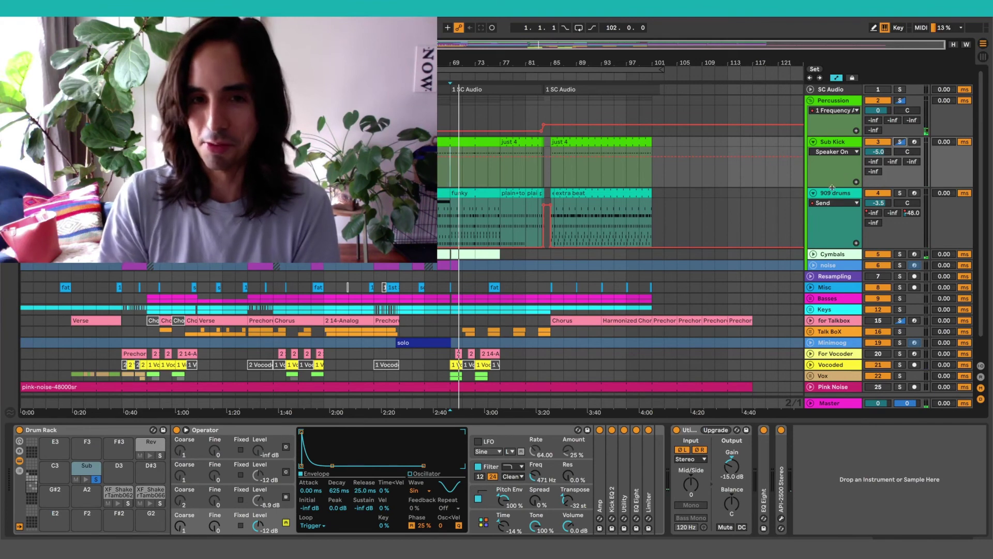
# Show the Percussion group's effects and open the Neutrino plug-in window to view its settings, closing it again.
pyautogui.click(831, 101)
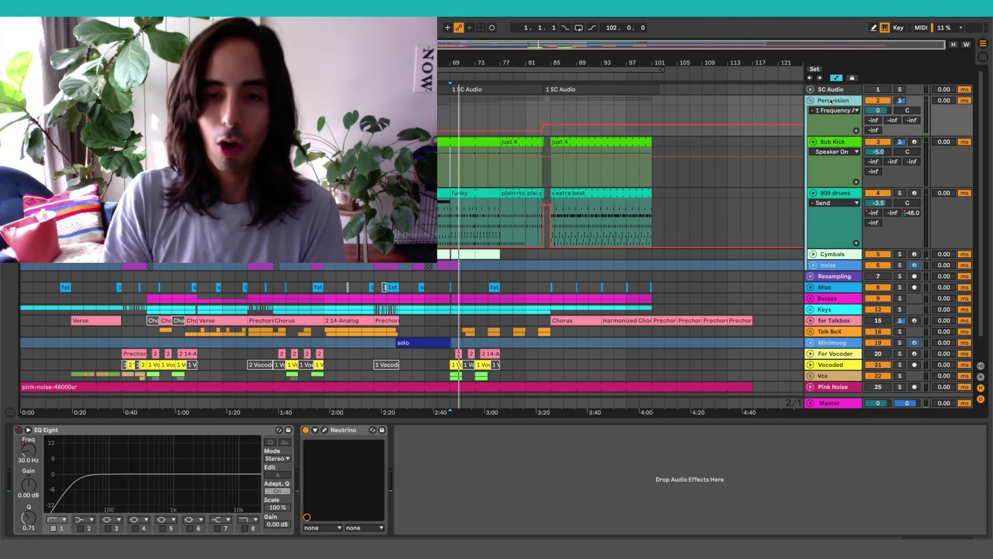
pyautogui.click(325, 430)
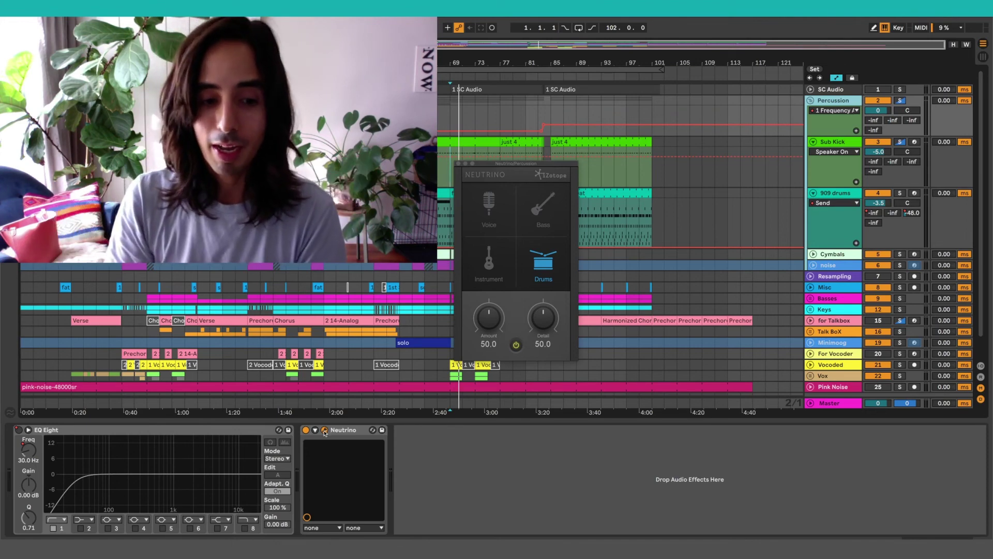
pyautogui.click(325, 430)
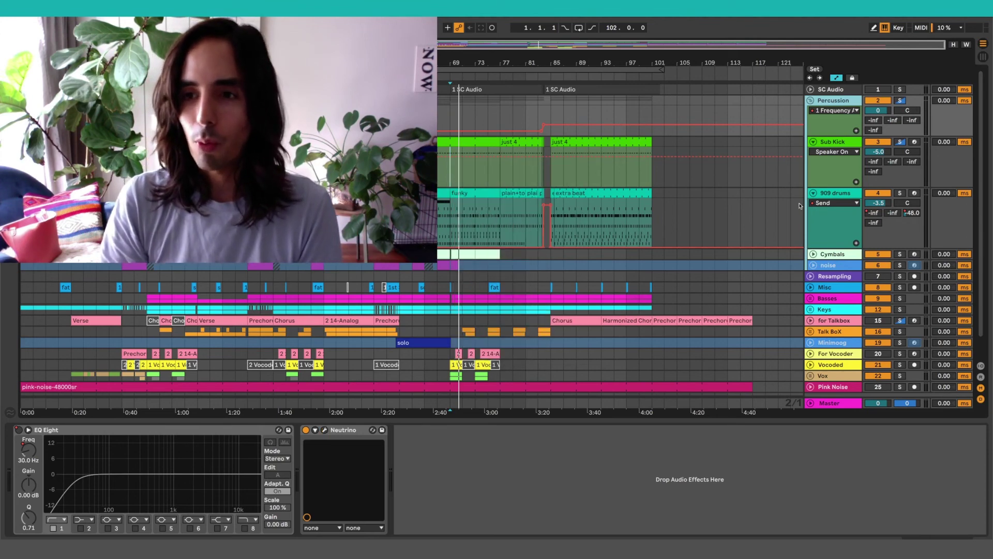
# Play the soloed Percussion group from the start of the funky clip, unsolo it and show the group's effects.
pyautogui.click(452, 222)
pyautogui.press('space')
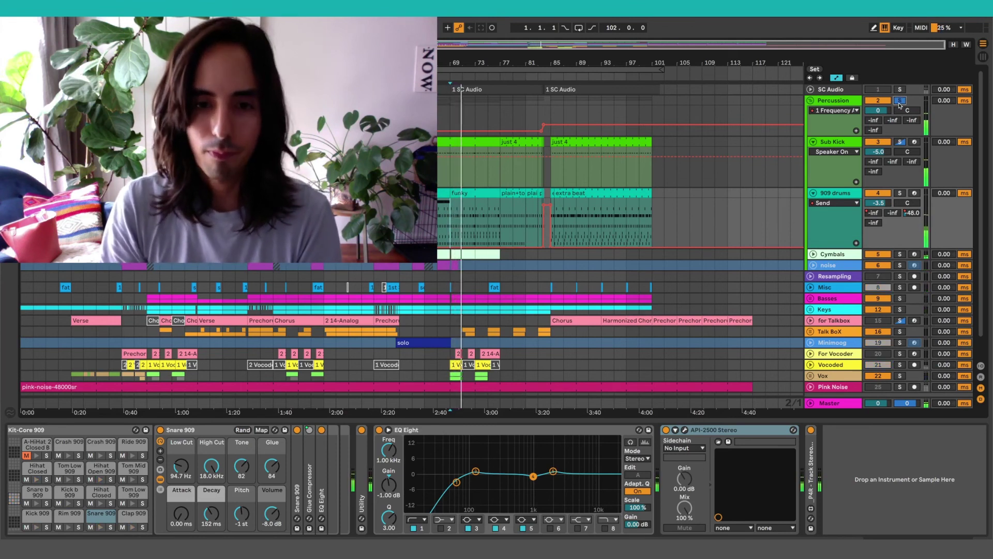
pyautogui.click(899, 101)
pyautogui.click(832, 101)
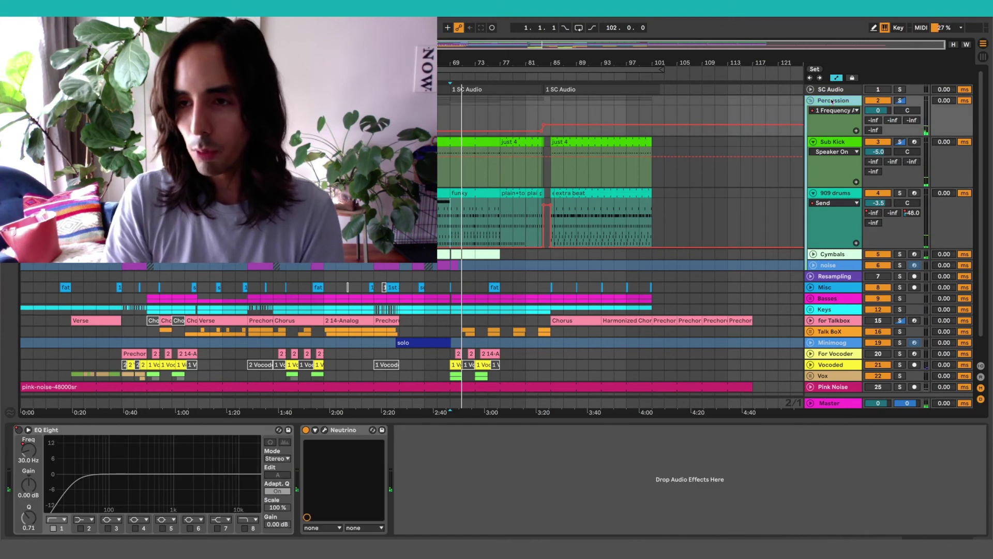
# Show the Master track's effects chain, toggle its Audio Effect Rack and audition the mix.
pyautogui.click(835, 404)
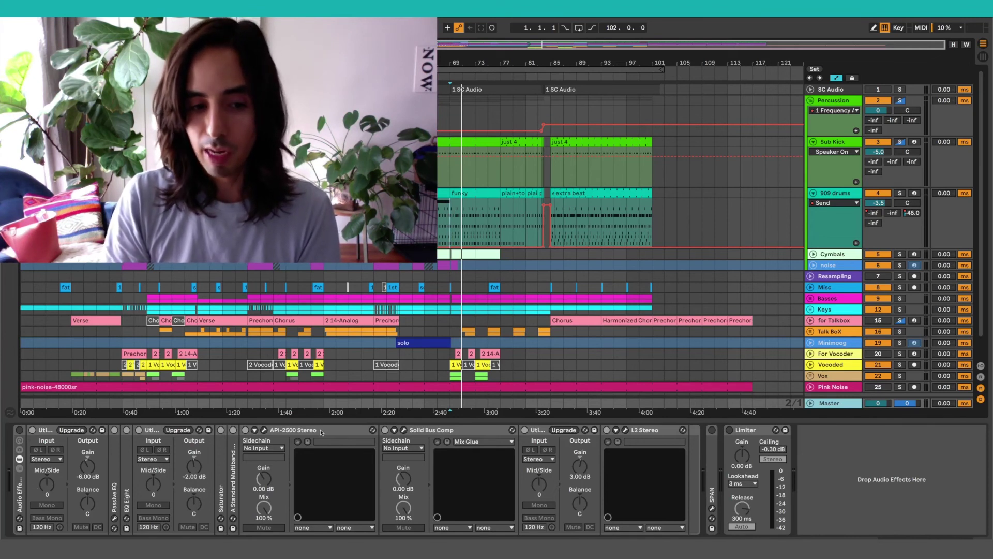
pyautogui.click(19, 430)
pyautogui.press('space')
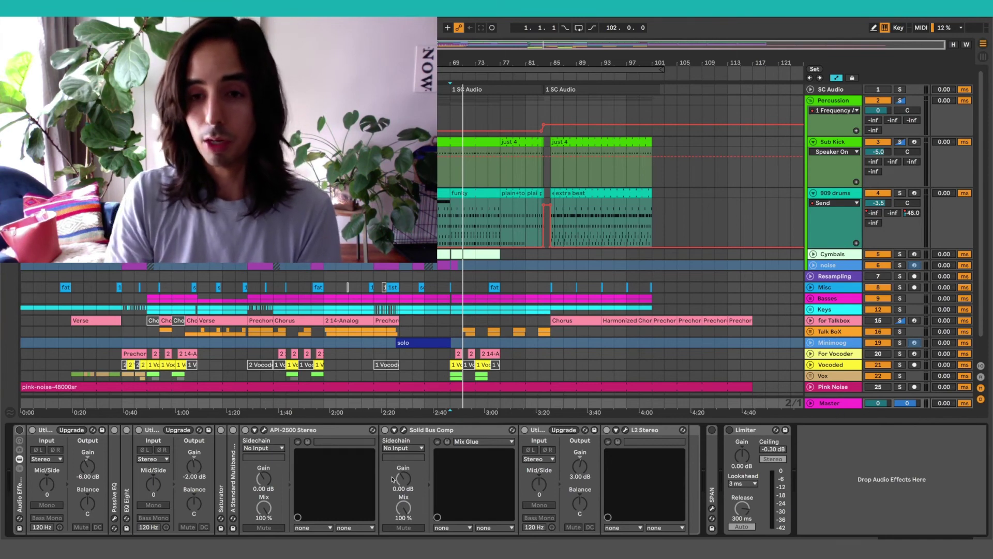
# Fold the Percussion group and show the Resampling track's effects, briefly unfolding and refolding that track.
pyautogui.click(810, 101)
pyautogui.click(835, 111)
pyautogui.click(832, 114)
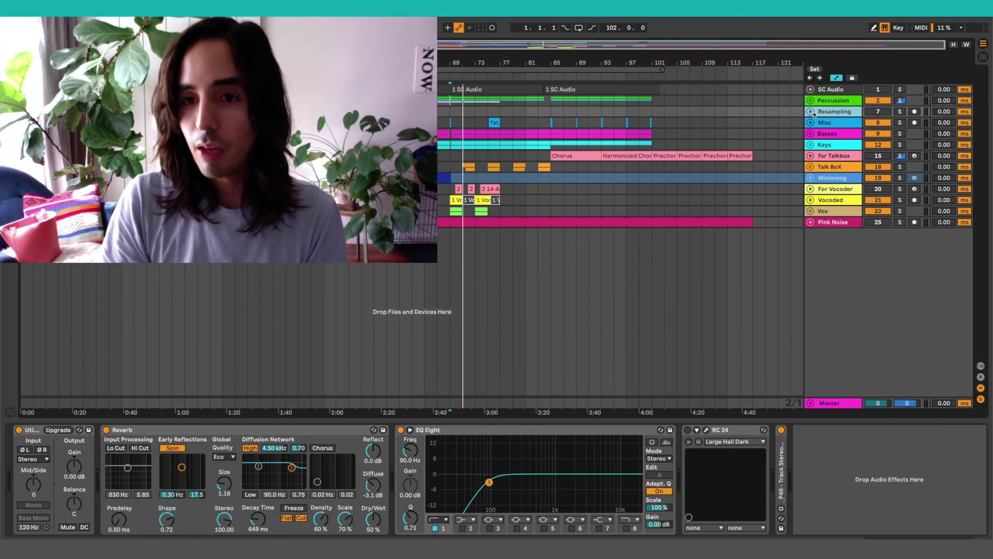
pyautogui.click(811, 112)
pyautogui.click(811, 111)
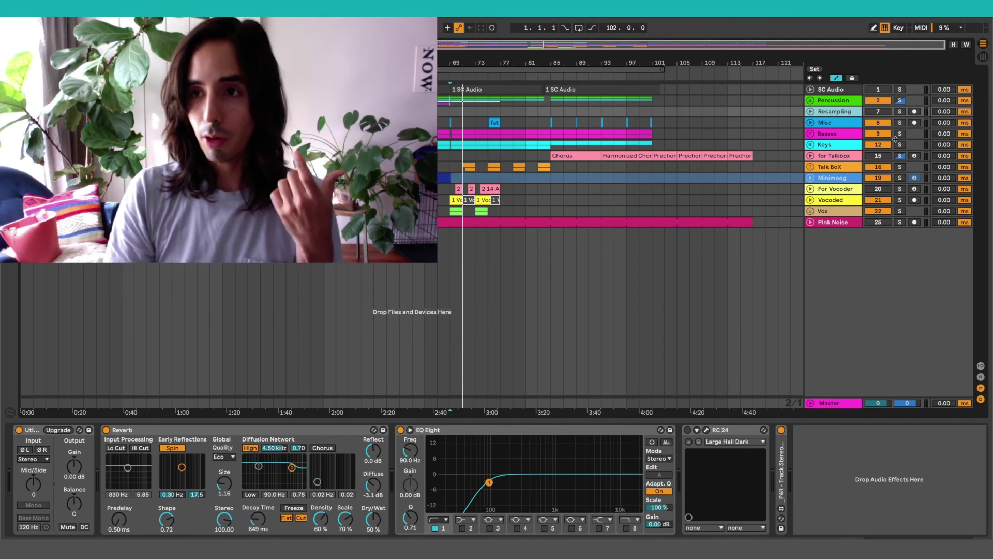
# Select and unfold the Misc track and hide the automation lanes so its audio clips can be seen clearly.
pyautogui.press('Up')
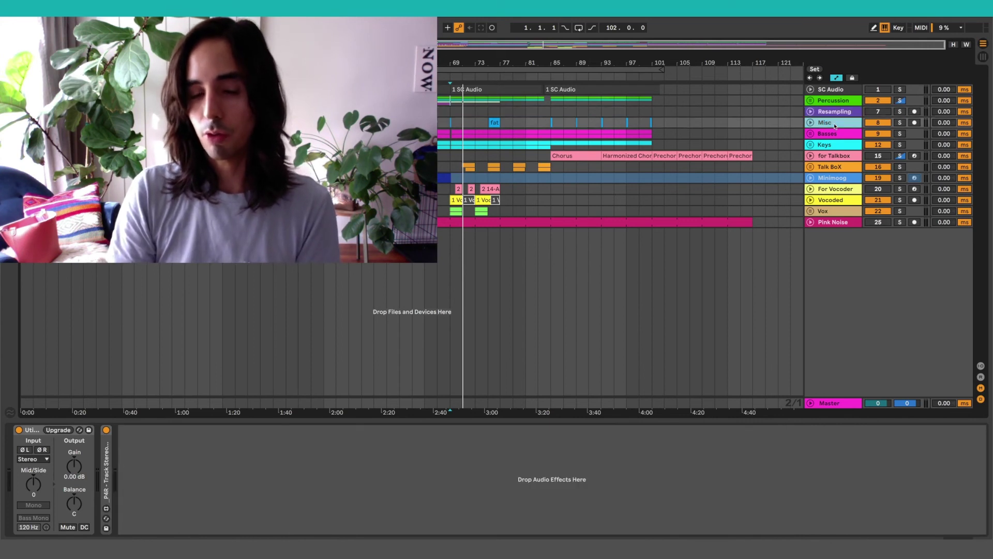
pyautogui.click(810, 124)
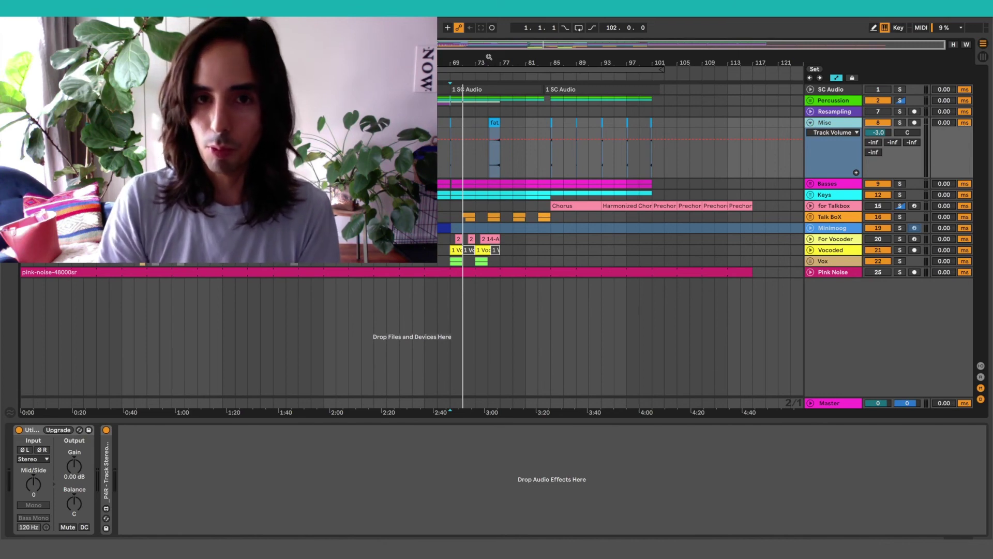
pyautogui.moveTo(501, 61); pyautogui.dragTo(507, 103)
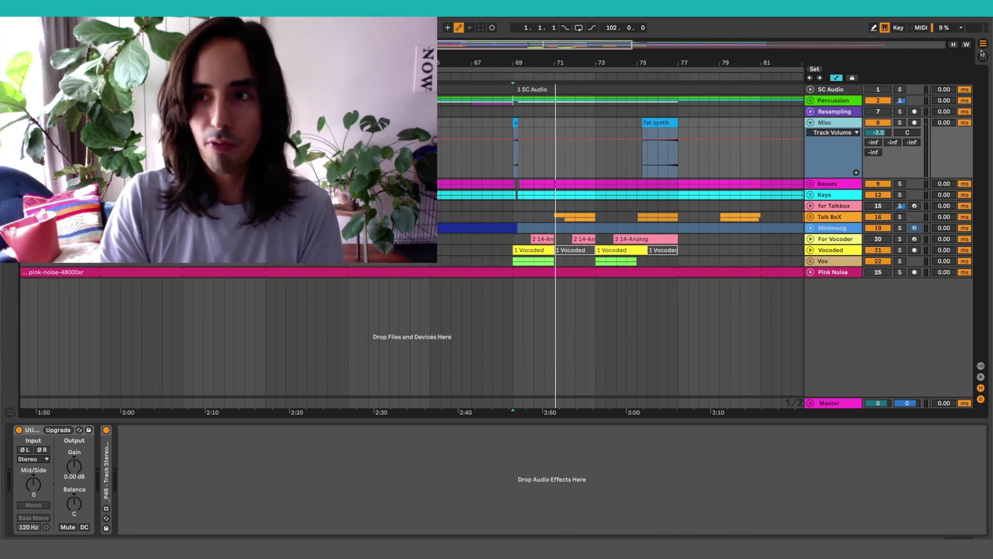
pyautogui.press('a')
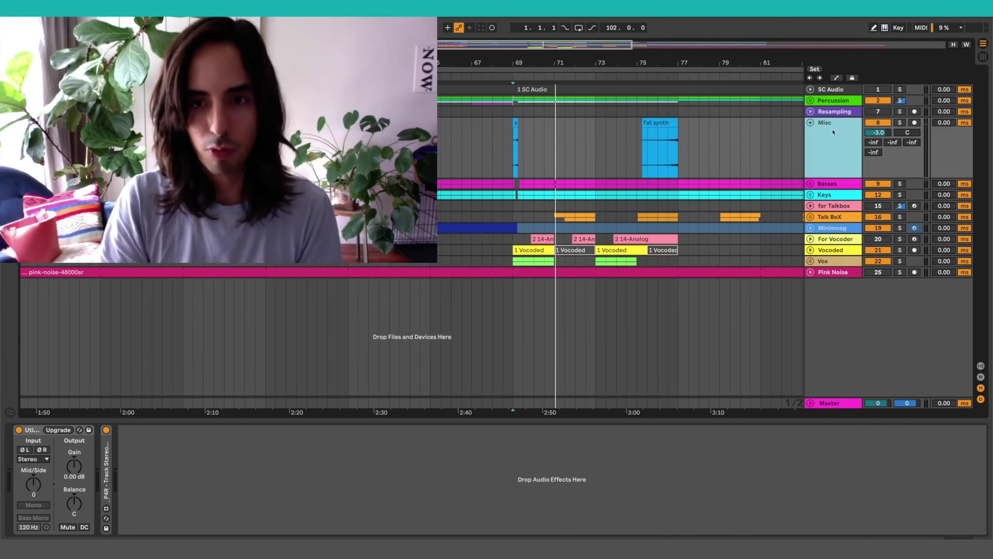
# Examine the fat synth and other short audio clips on the Misc track throughout the arrangement.
pyautogui.moveTo(652, 57); pyautogui.dragTo(509, 103)
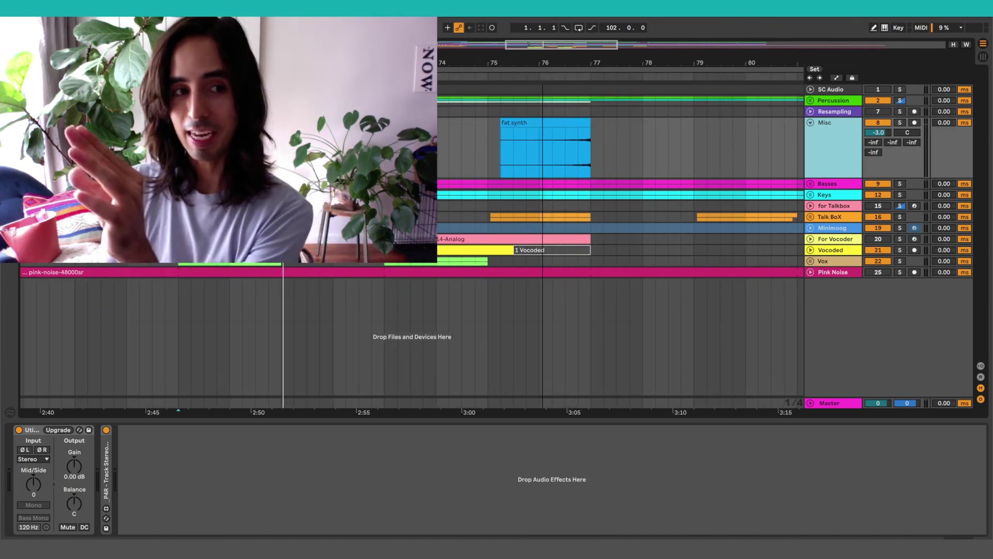
pyautogui.press('-')
pyautogui.press('-')
pyautogui.hscroll(-10, 620, 176)
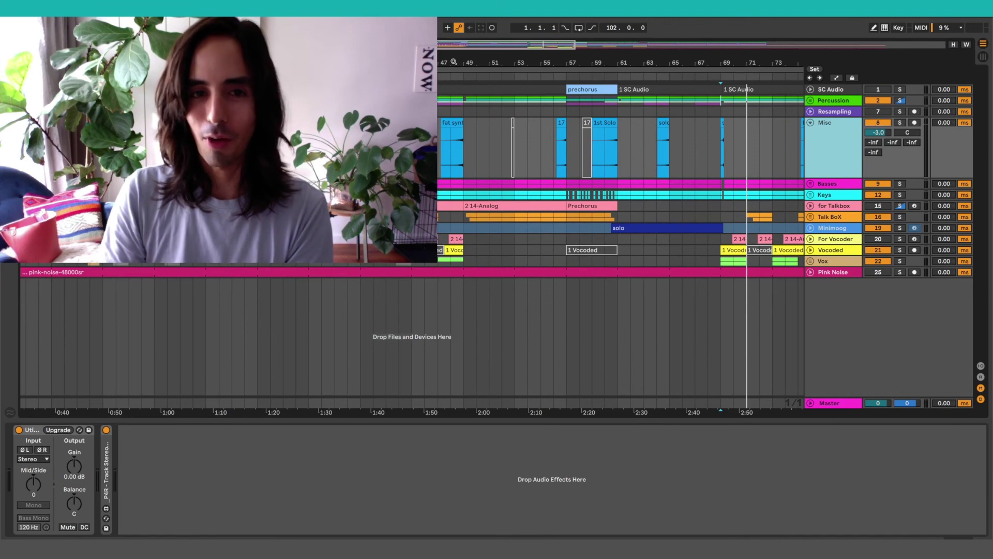
pyautogui.press('+')
pyautogui.press('+')
pyautogui.press('+')
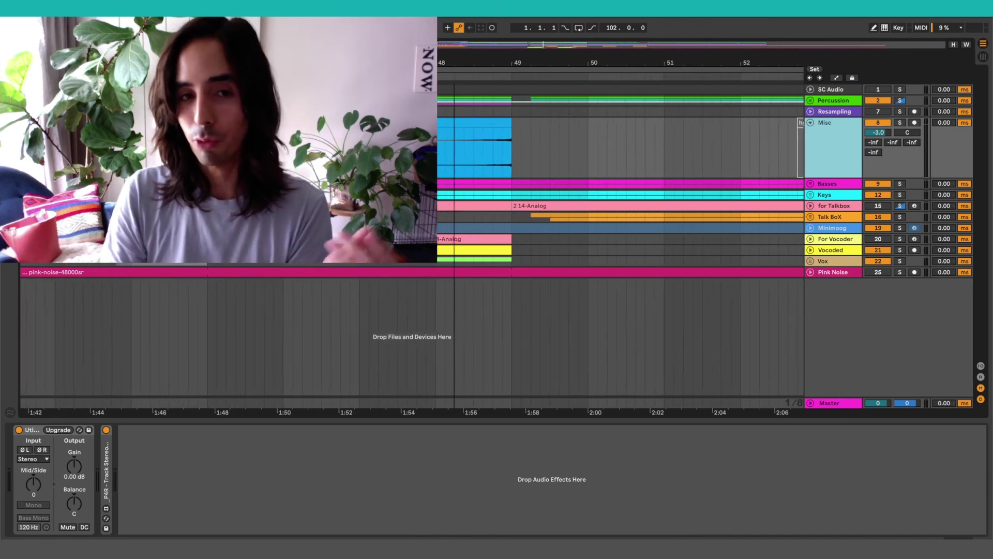
pyautogui.press('+')
pyautogui.press('+')
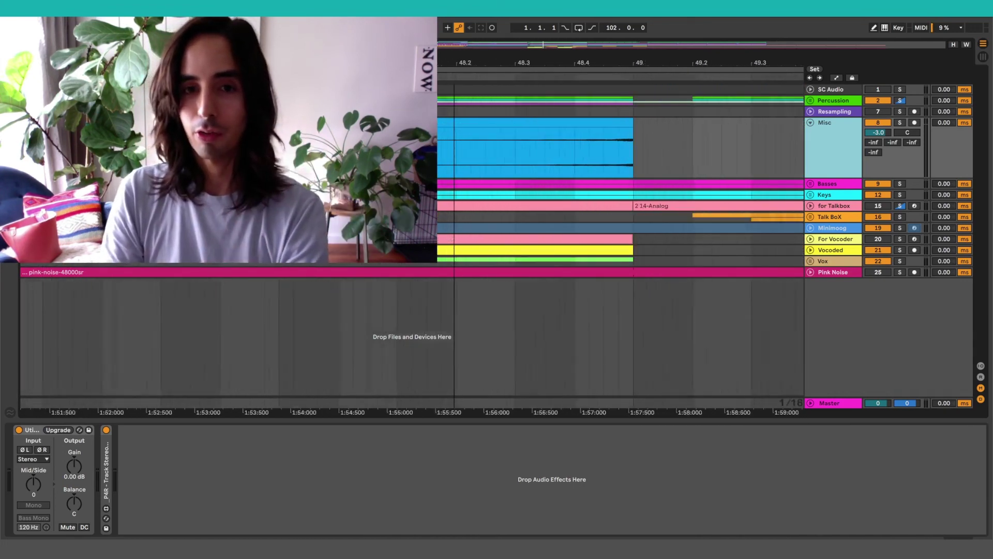
pyautogui.press('-')
pyautogui.press('-')
pyautogui.press('-')
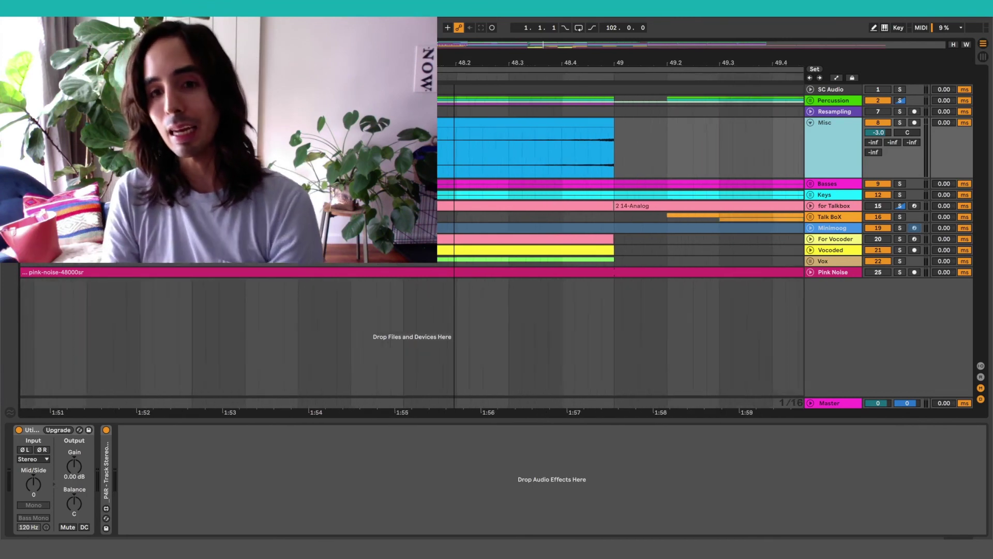
pyautogui.hscroll(-3, 621, 175)
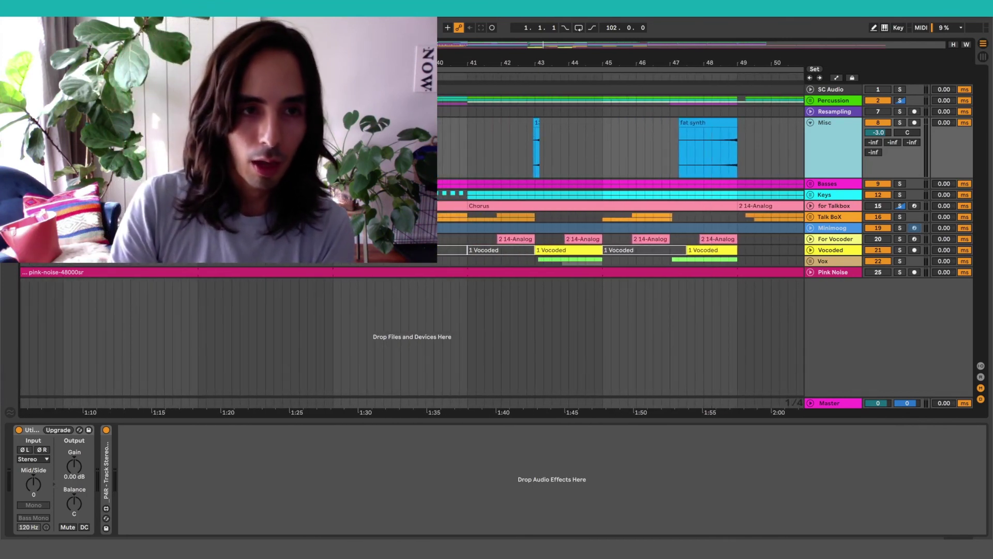
pyautogui.press('-')
pyautogui.press('-')
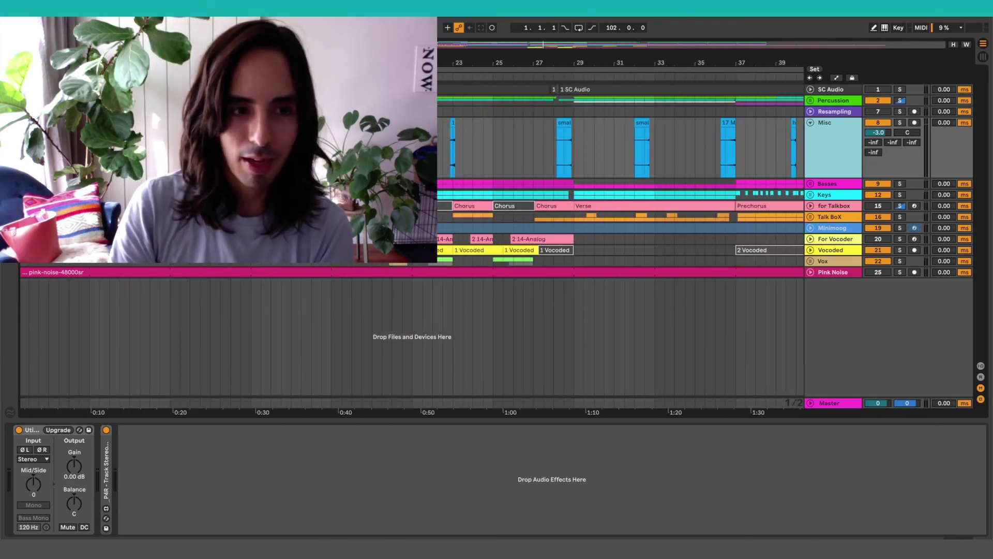
pyautogui.hscroll(3, 621, 176)
pyautogui.press('-')
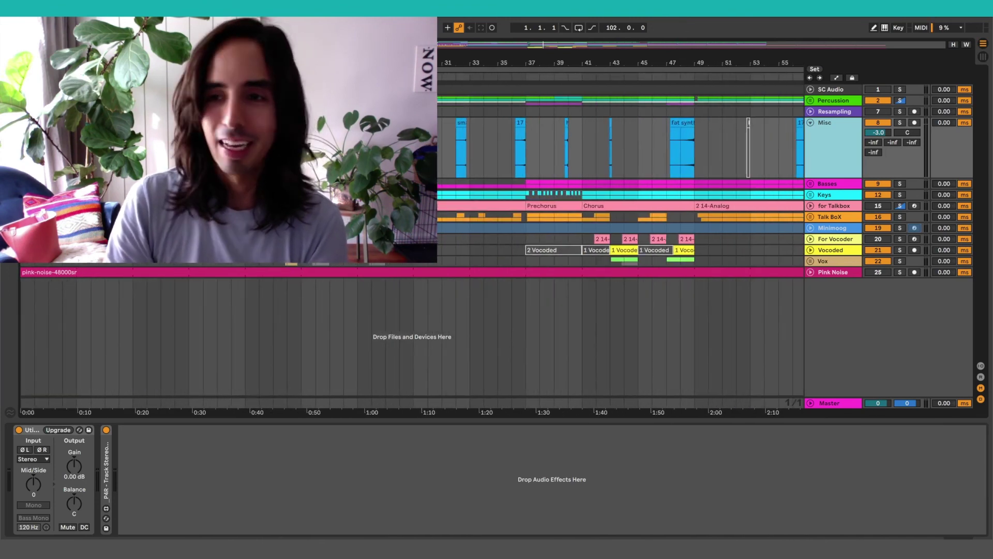
# Solo the Misc track and play it near the song's start, unsolo it to hear it in context and stop playback.
pyautogui.click(821, 124)
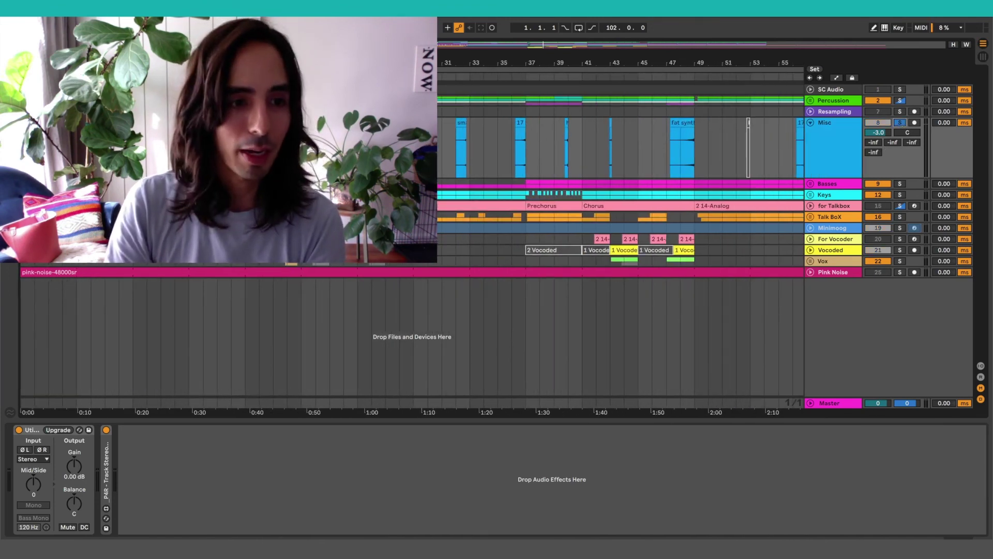
pyautogui.press('space')
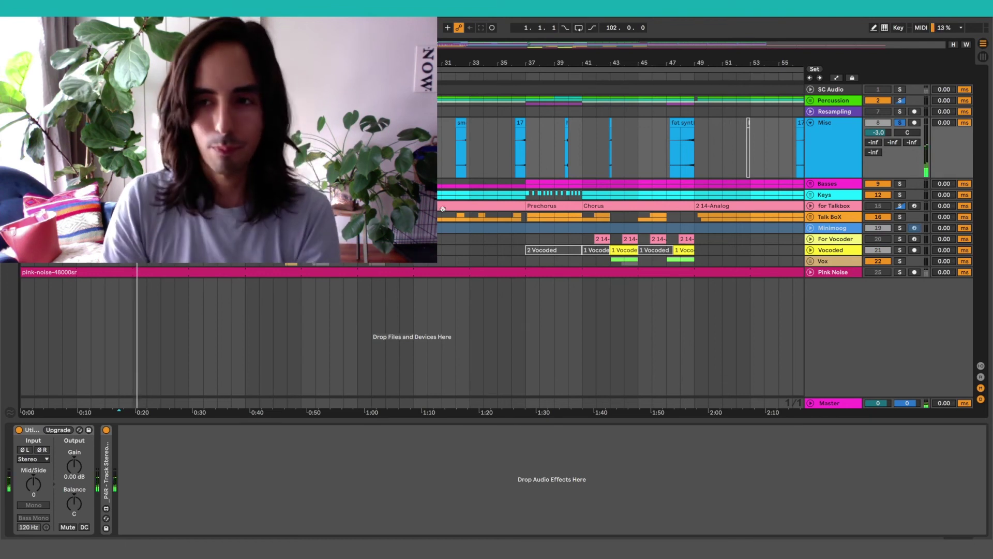
pyautogui.click(901, 123)
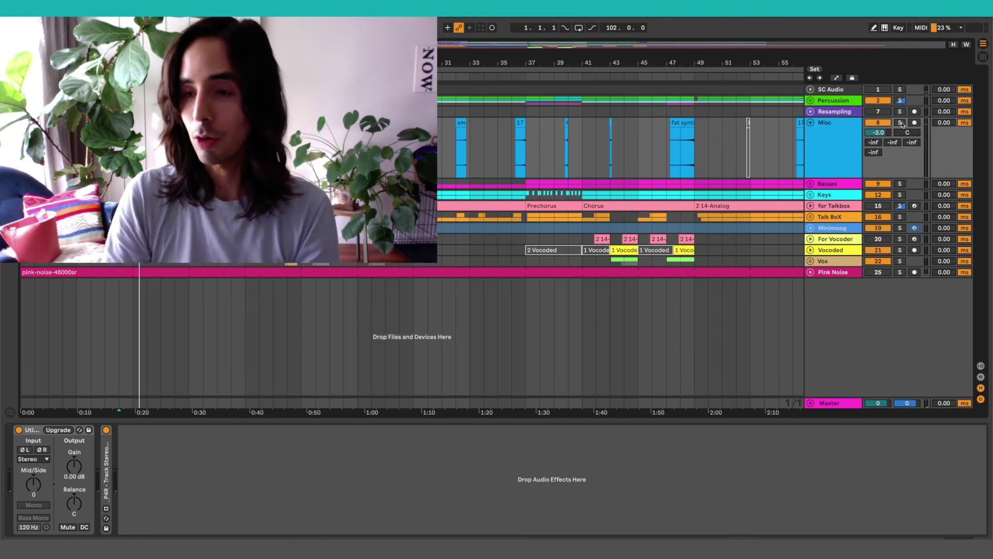
pyautogui.press('space')
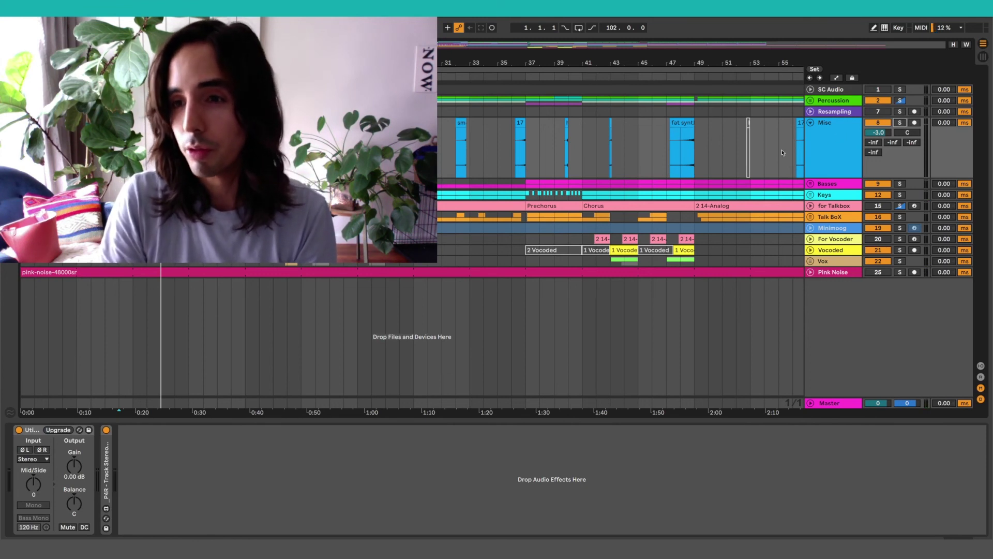
# Fold the Misc track and show the Basses group's Compressor, EQ Eight and Neutrino effects.
pyautogui.click(836, 137)
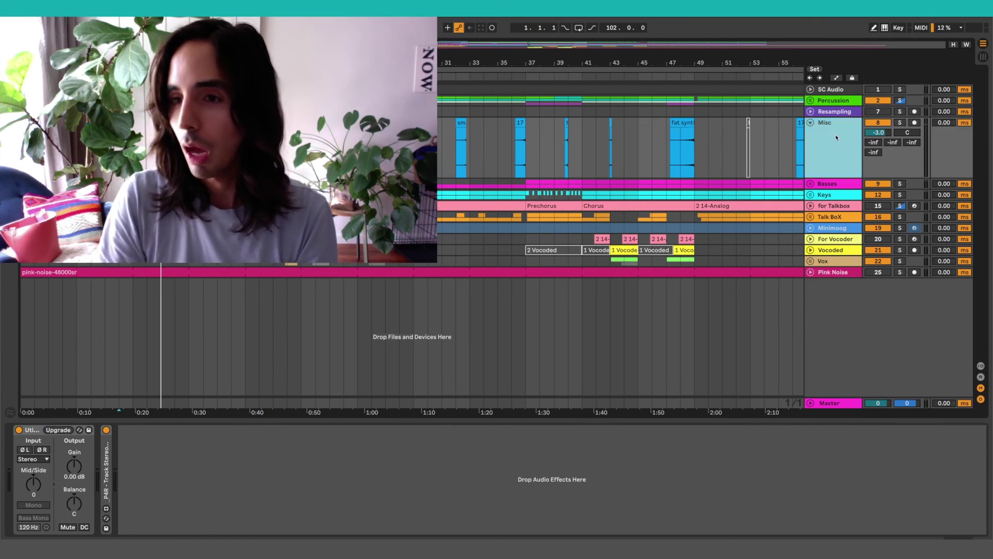
pyautogui.click(810, 123)
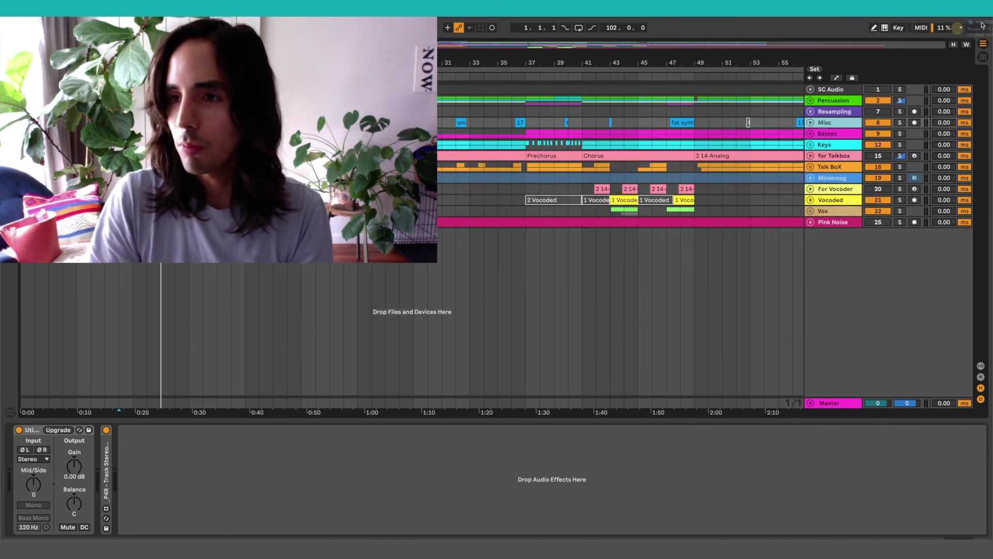
pyautogui.click(836, 134)
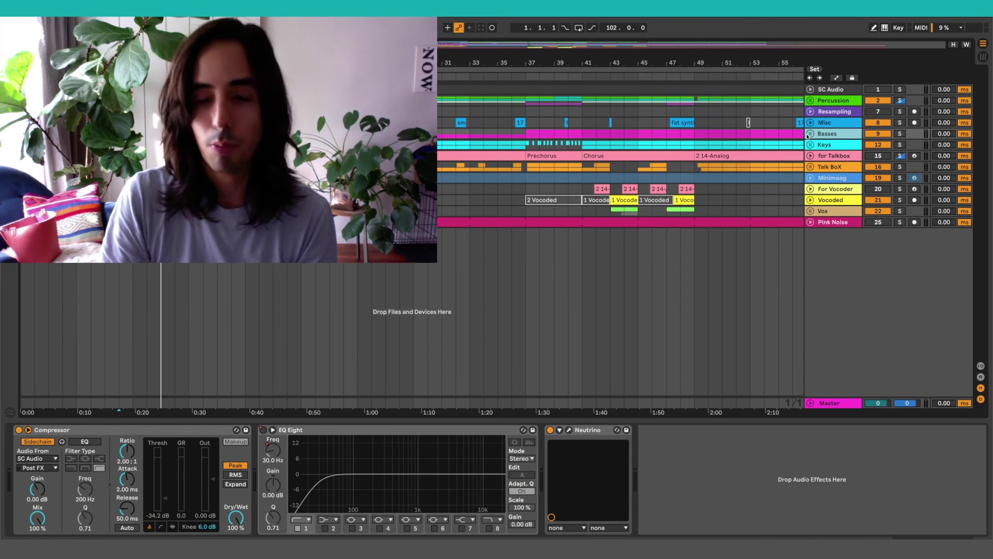
# Unfold the Basses group and show the device chains of its Monark and Bass guitar tracks.
pyautogui.click(810, 134)
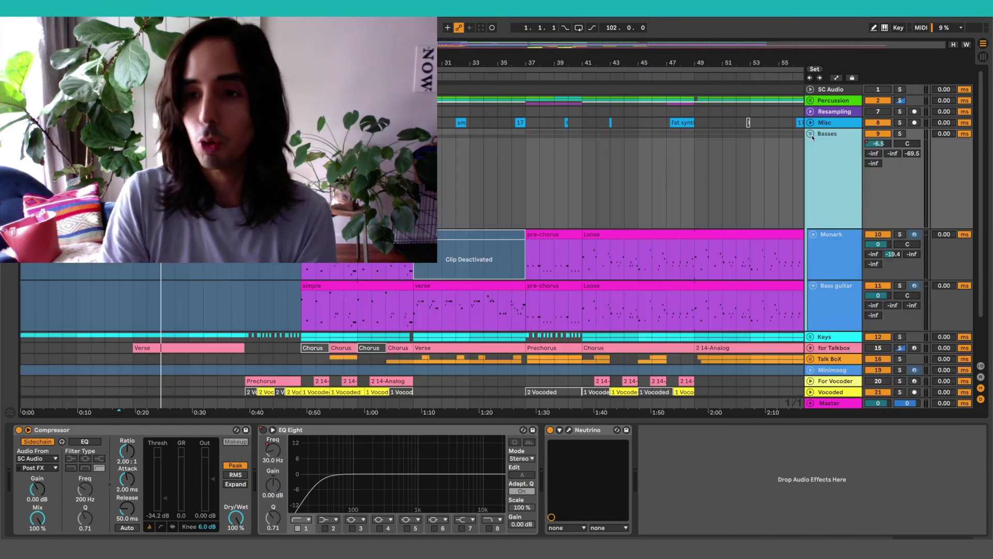
pyautogui.click(830, 246)
pyautogui.scroll(-2, 830, 247)
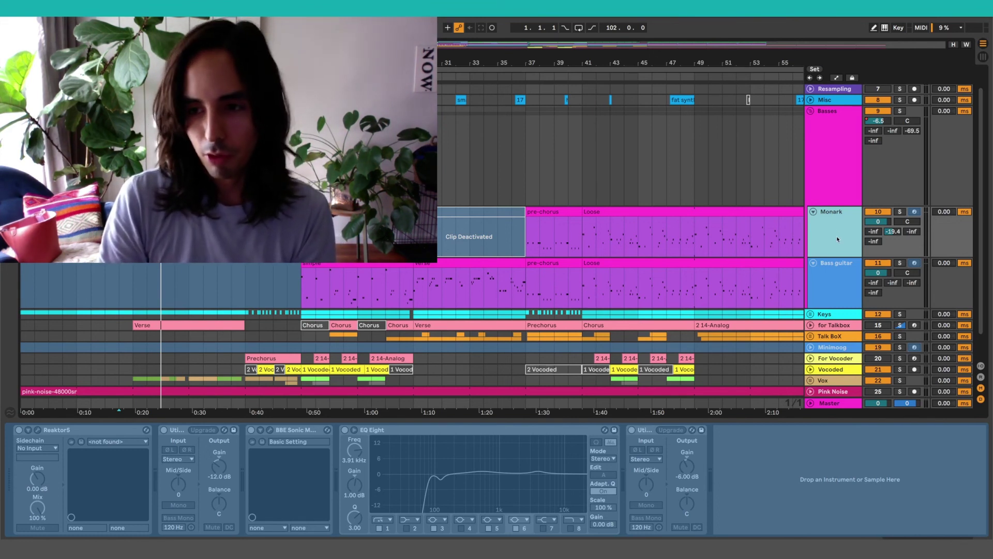
pyautogui.click(850, 288)
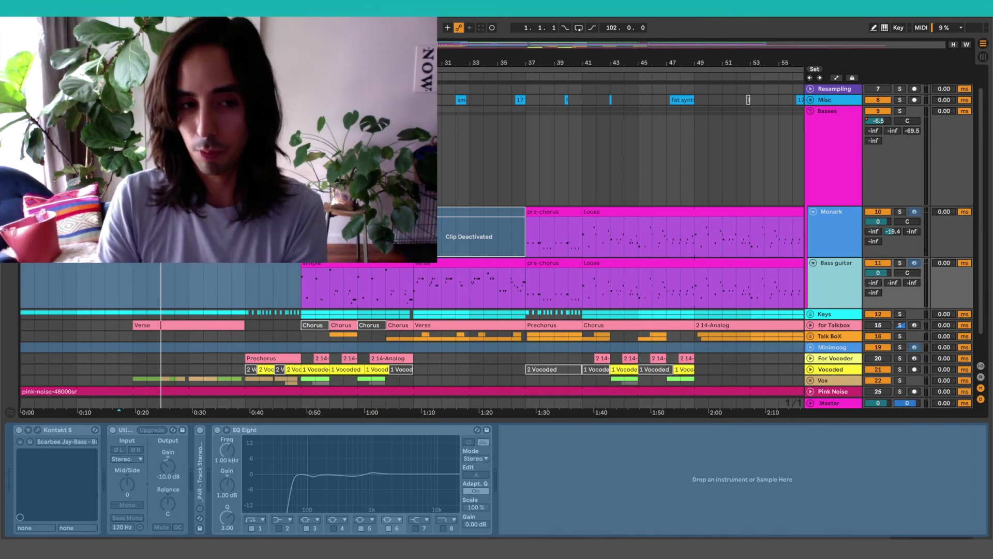
pyautogui.press('Up')
# Examine the Monark and Bass guitar clips across the arrangement, focusing on the complex section under the solo.
pyautogui.press('-')
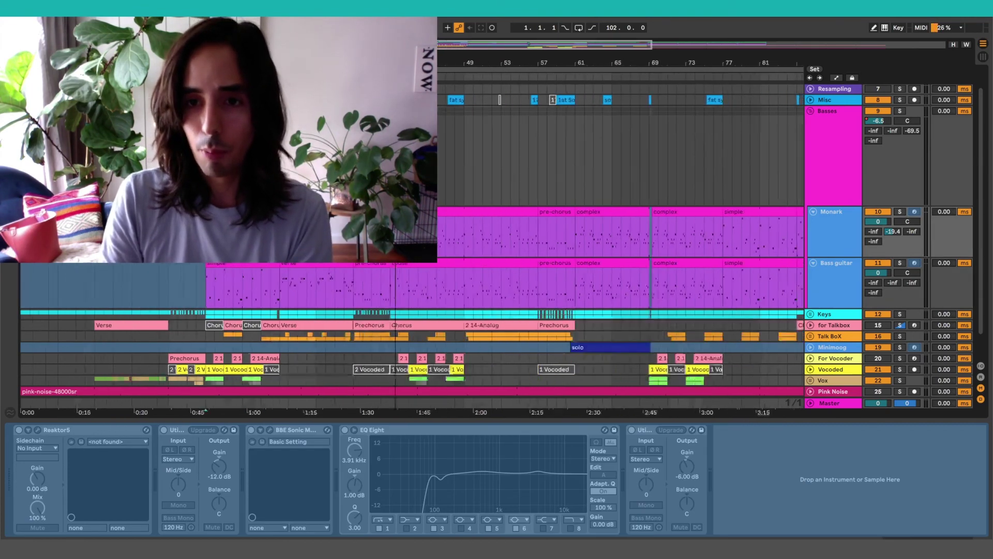
pyautogui.press('-')
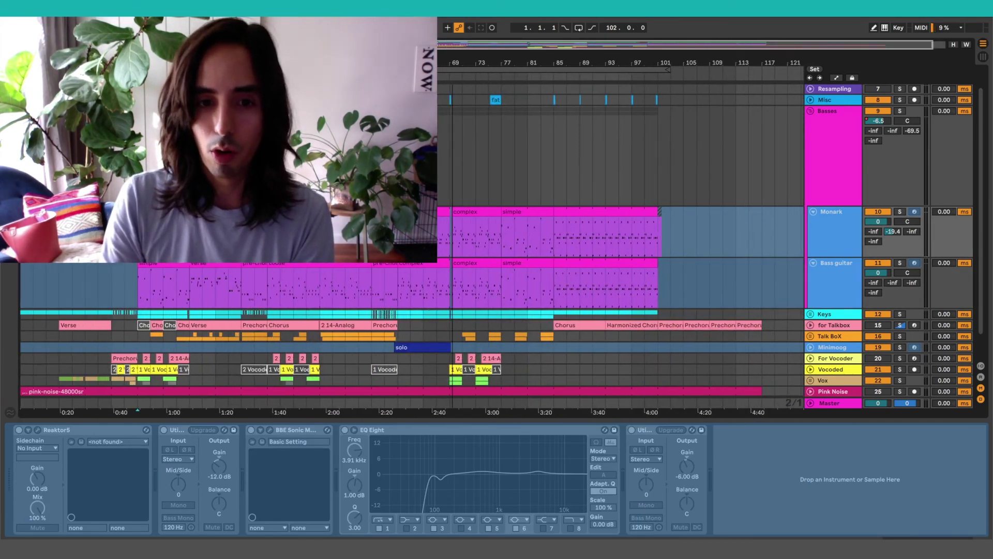
pyautogui.press('+')
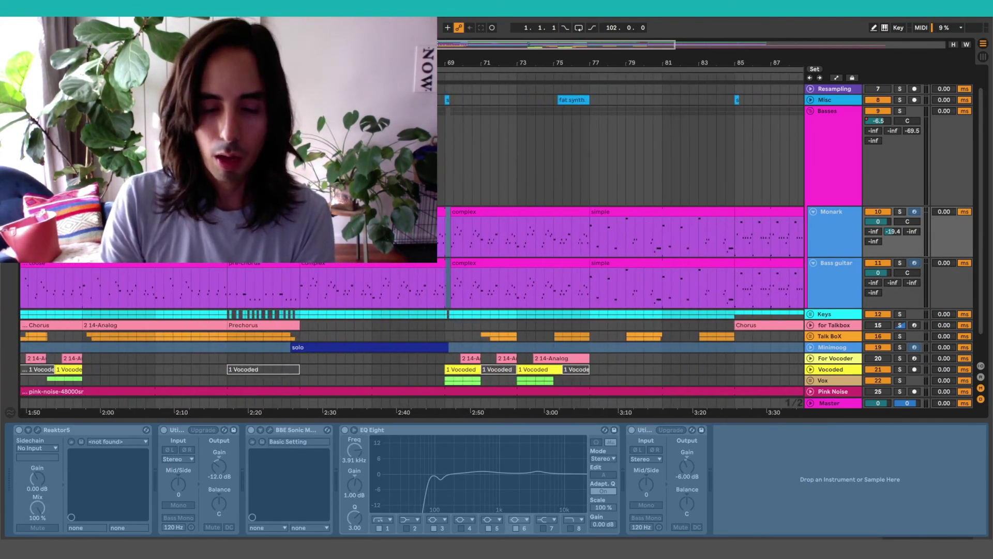
pyautogui.moveTo(469, 65)
pyautogui.mouseDown()
pyautogui.moveTo(597, 77)
pyautogui.moveTo(372, 294)
pyautogui.mouseUp()
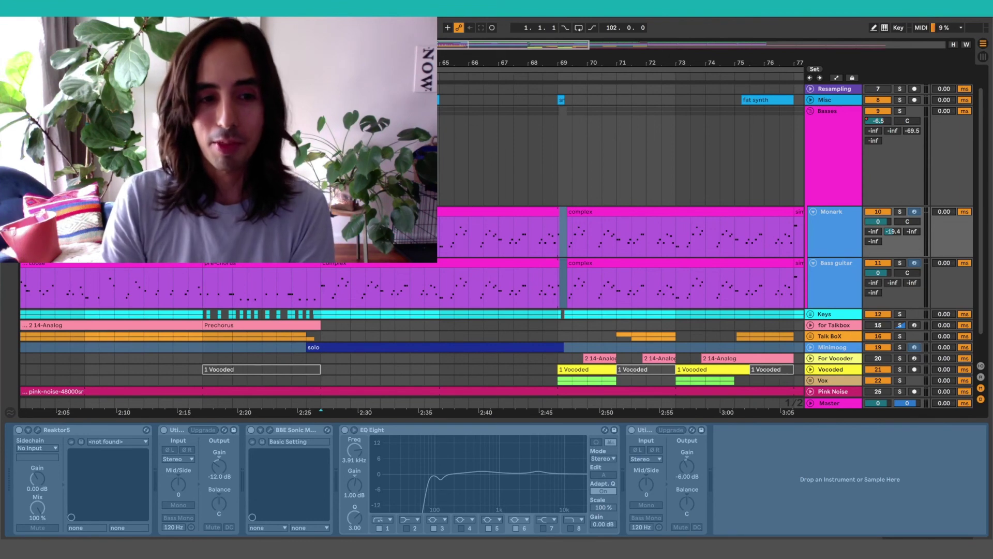
pyautogui.hscroll(-3, 414, 284)
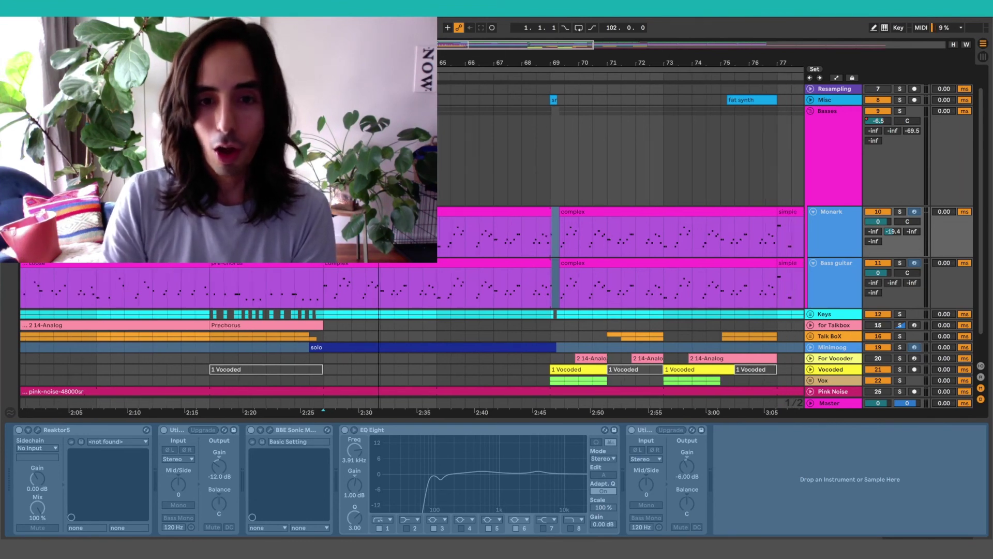
pyautogui.scroll(-3, 414, 285)
pyautogui.scroll(-3, 569, 284)
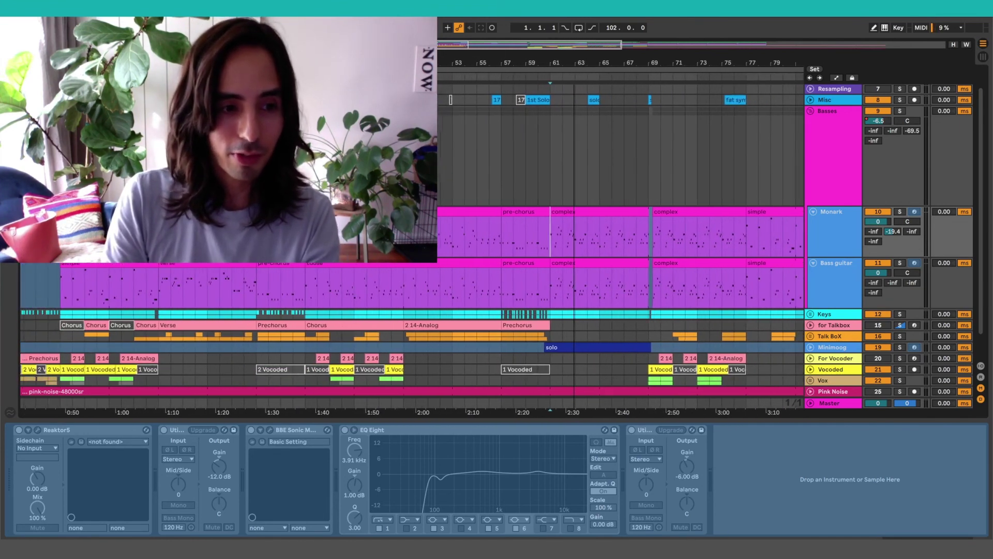
pyautogui.scroll(5, 688, 285)
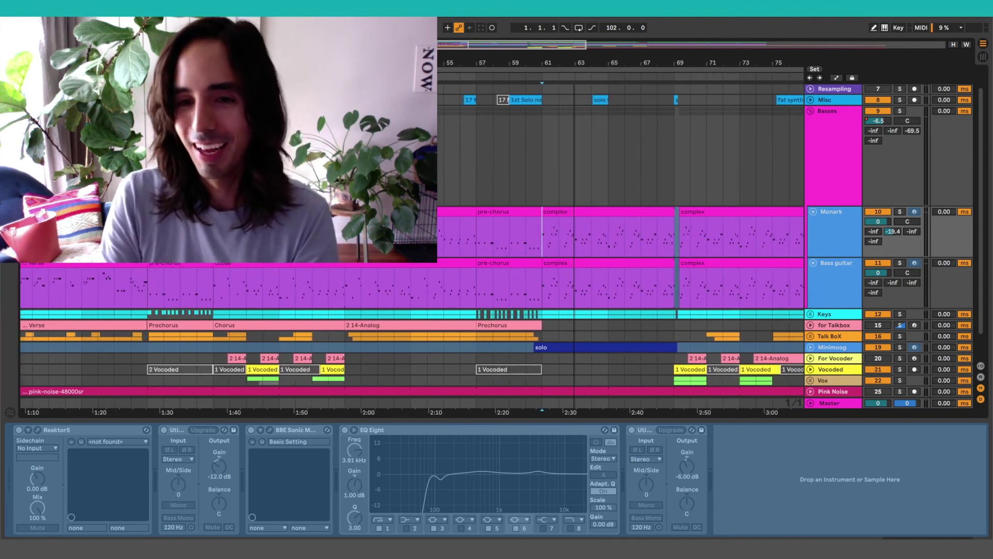
pyautogui.scroll(3, 651, 294)
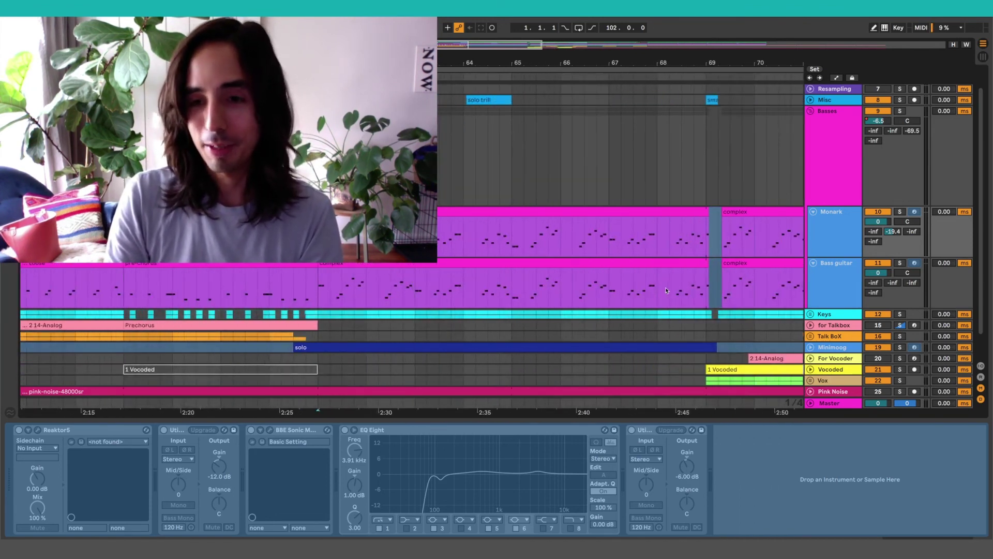
# Select the Monark track, check the Session View mixer and return to the Arrangement View.
pyautogui.click(846, 221)
pyautogui.press('Tab')
pyautogui.press('Tab')
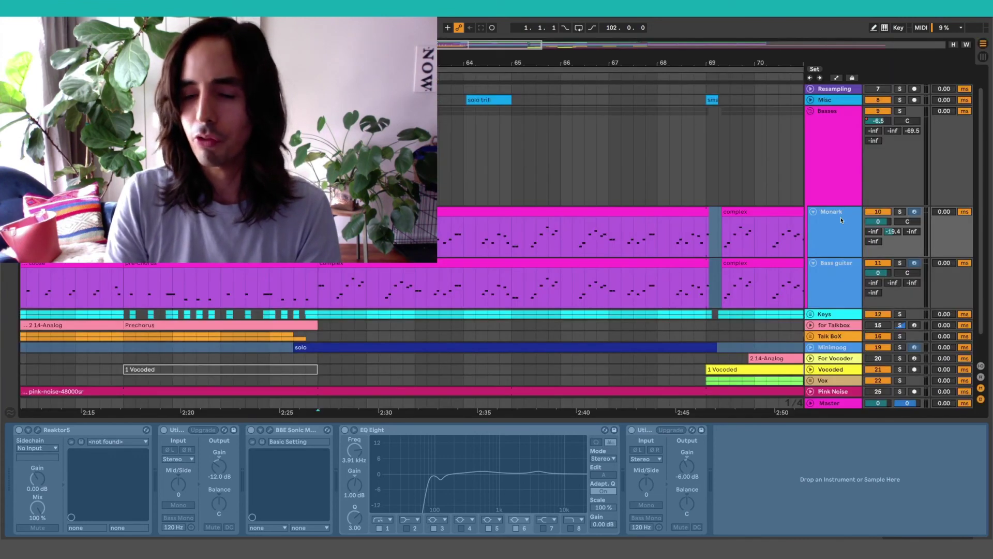
pyautogui.press('Tab')
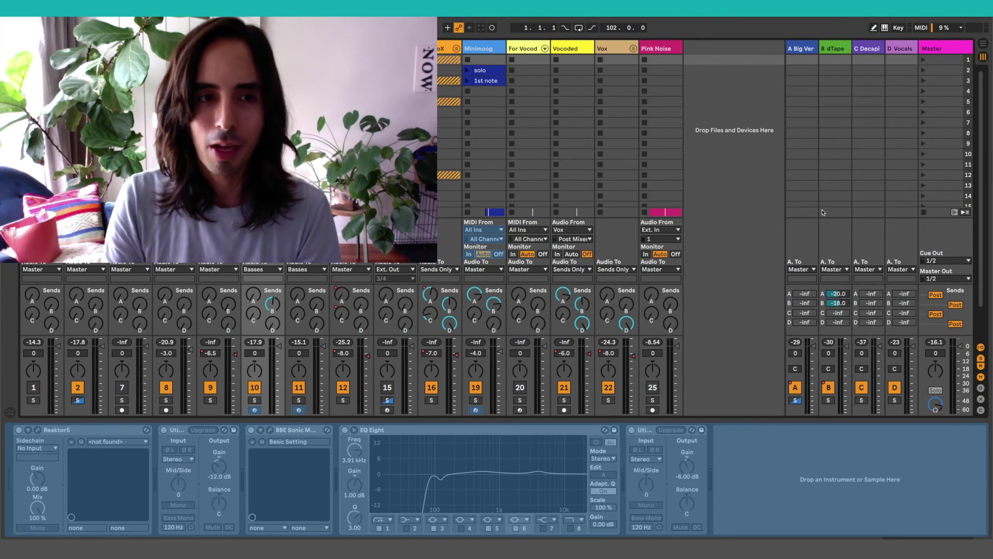
pyautogui.press('Tab')
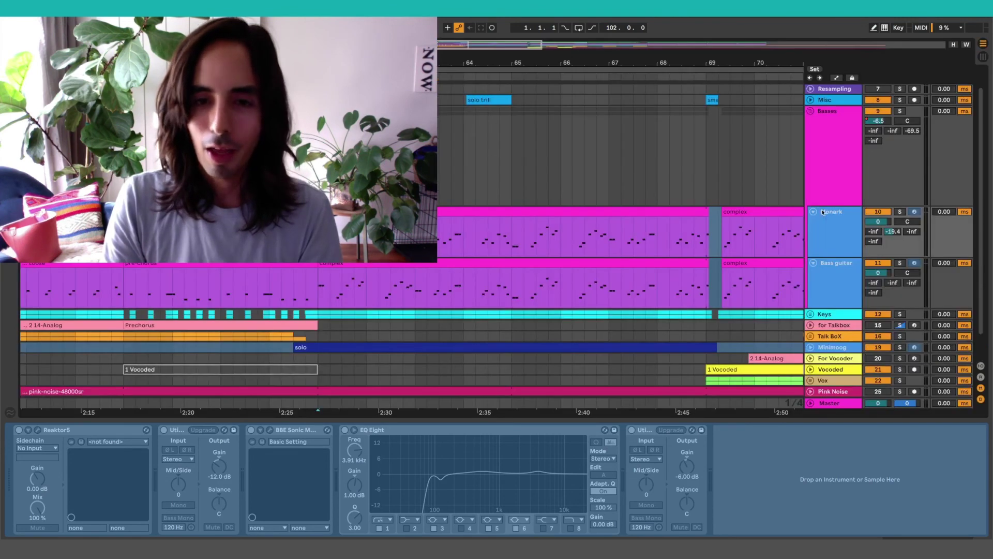
# Play the Bass guitar track and the Monark track soloed in turn from the start of the complex section, and remove the solo.
pyautogui.click(899, 264)
pyautogui.press('space')
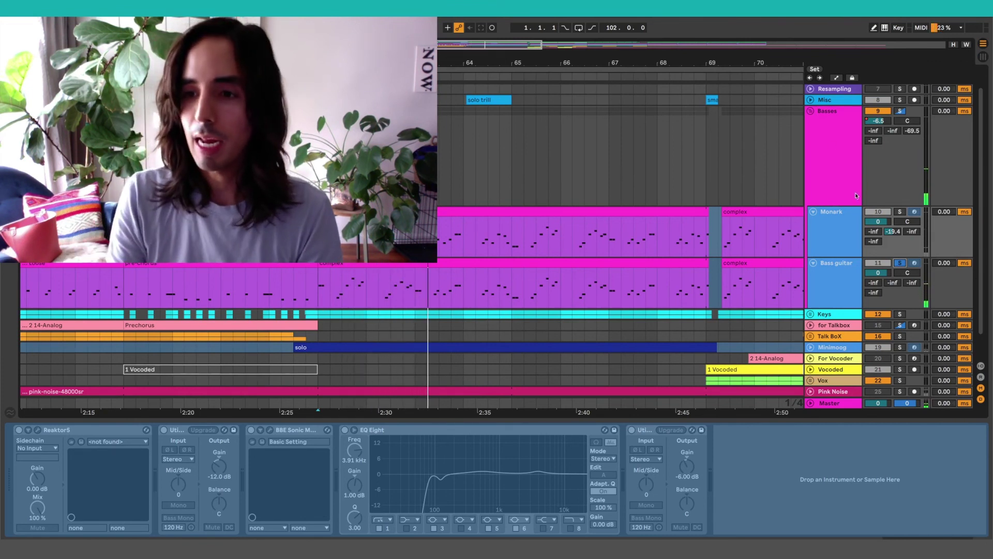
pyautogui.click(900, 211)
pyautogui.click(853, 218)
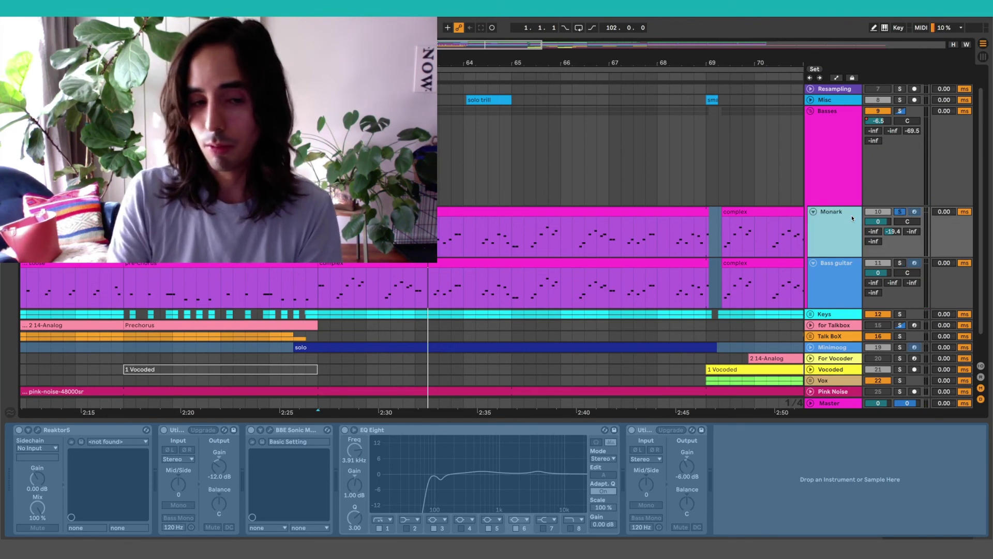
pyautogui.press('space')
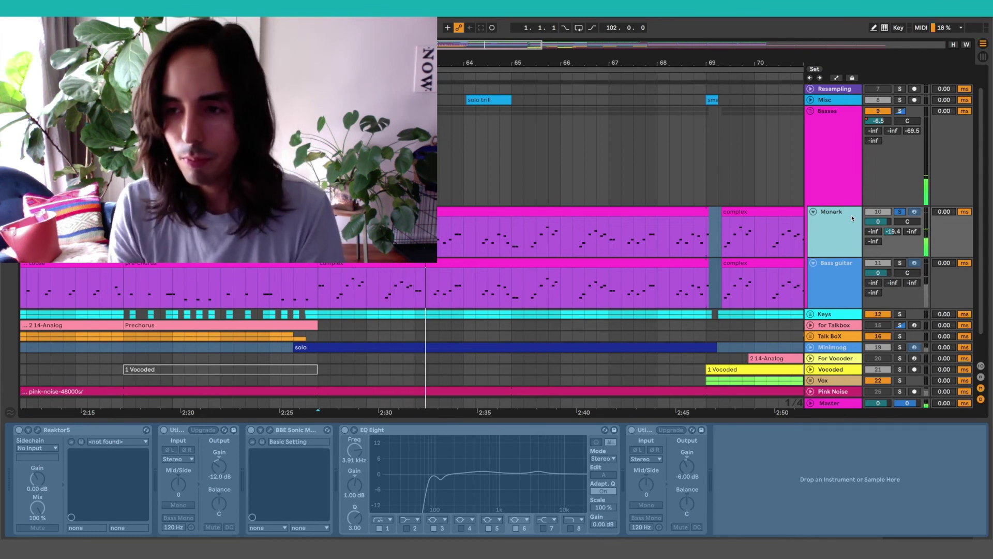
pyautogui.click(900, 212)
# Compare the EQ Eight curves on the Monark and Bass guitar tracks.
pyautogui.click(852, 269)
pyautogui.click(831, 222)
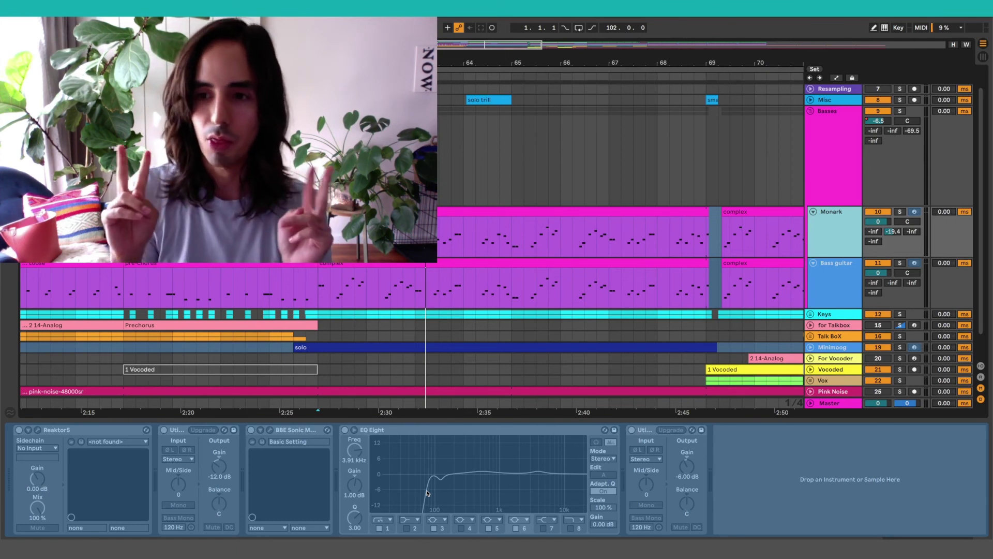
pyautogui.click(848, 273)
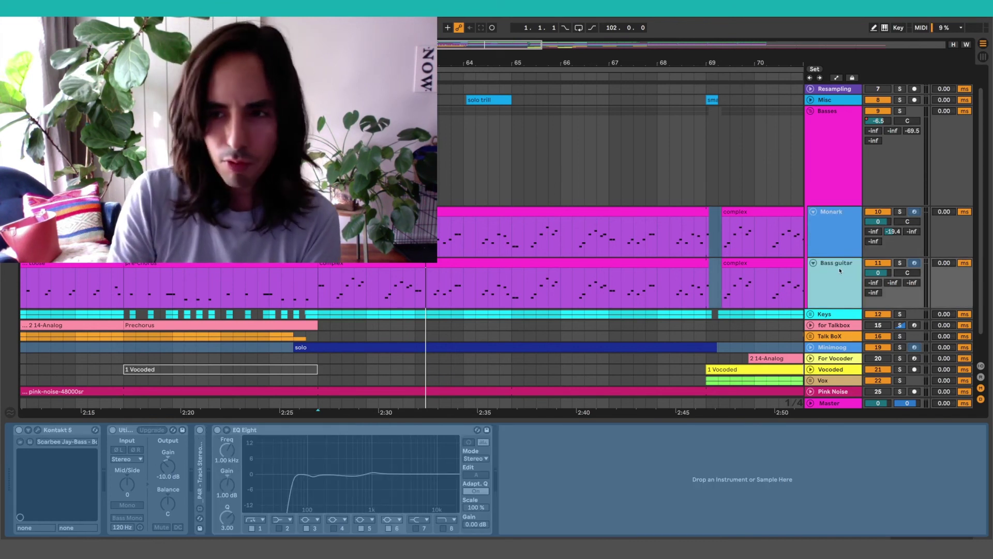
pyautogui.scroll(3, 834, 231)
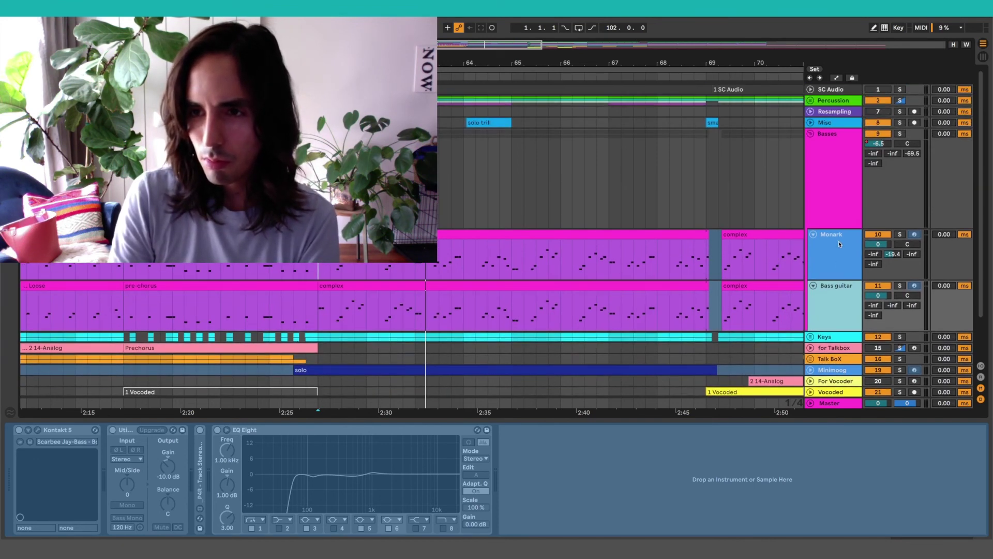
pyautogui.scroll(-3, 839, 241)
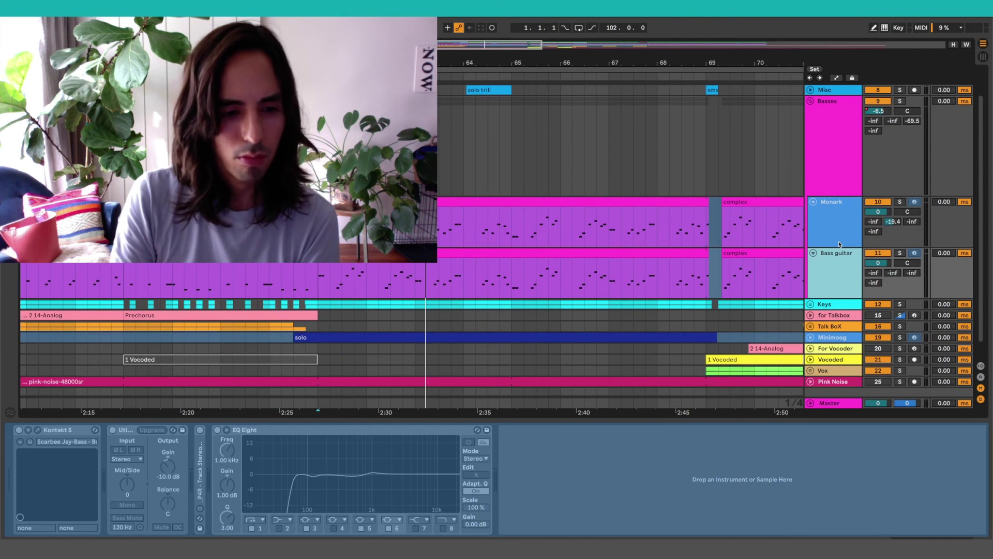
pyautogui.scroll(-2, 839, 243)
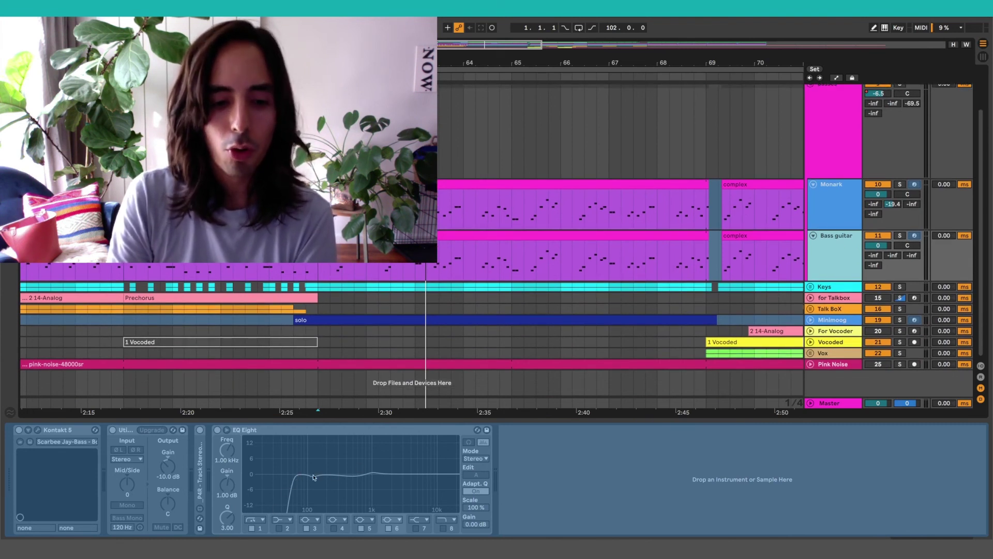
pyautogui.click(833, 196)
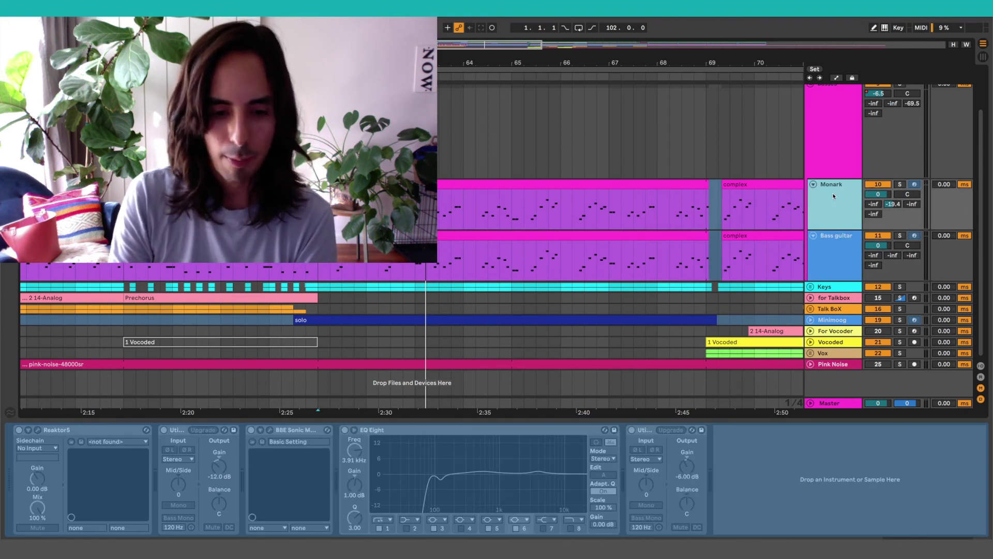
pyautogui.click(846, 254)
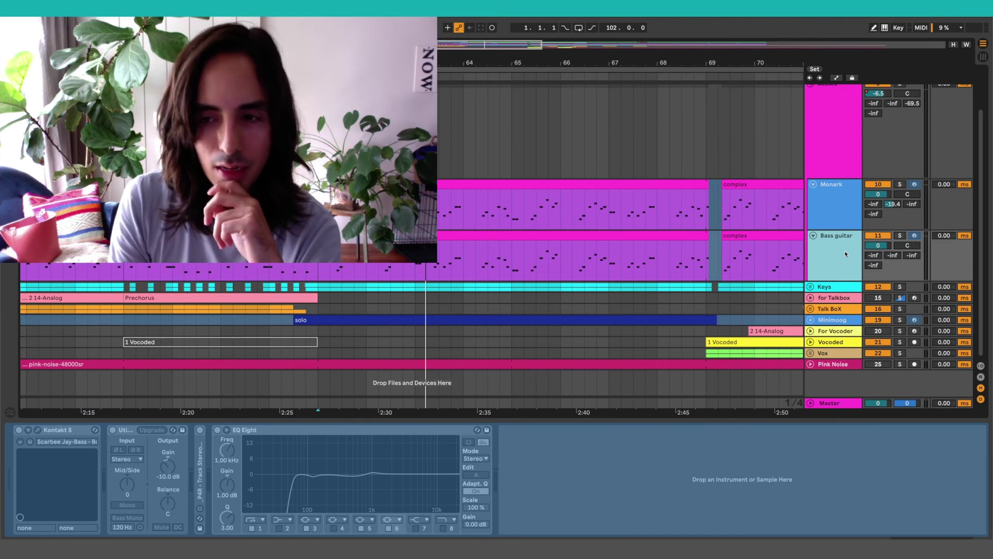
# Show the Basses group's effects and select its Compressor sidechained from SC Audio.
pyautogui.scroll(1, 845, 254)
pyautogui.scroll(3, 846, 253)
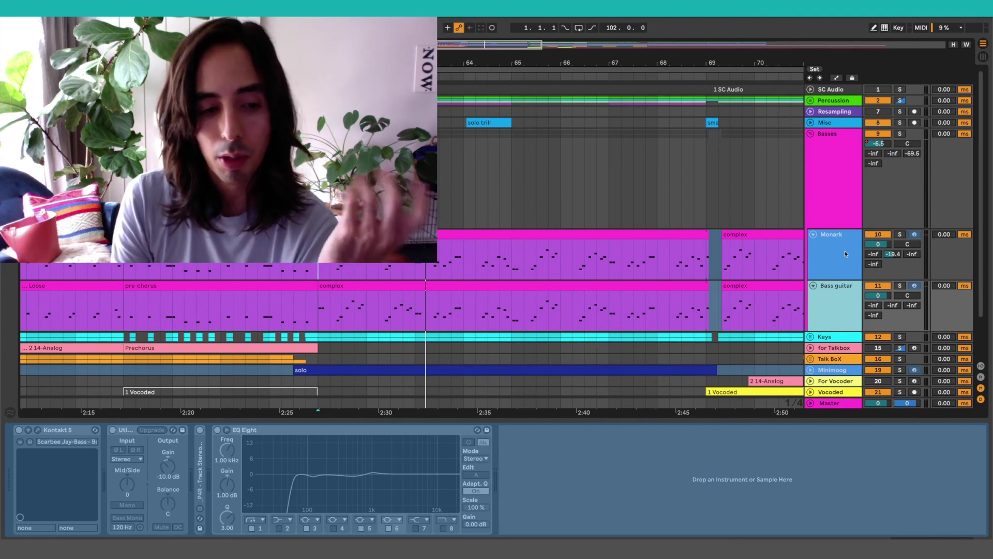
pyautogui.click(832, 137)
pyautogui.click(120, 432)
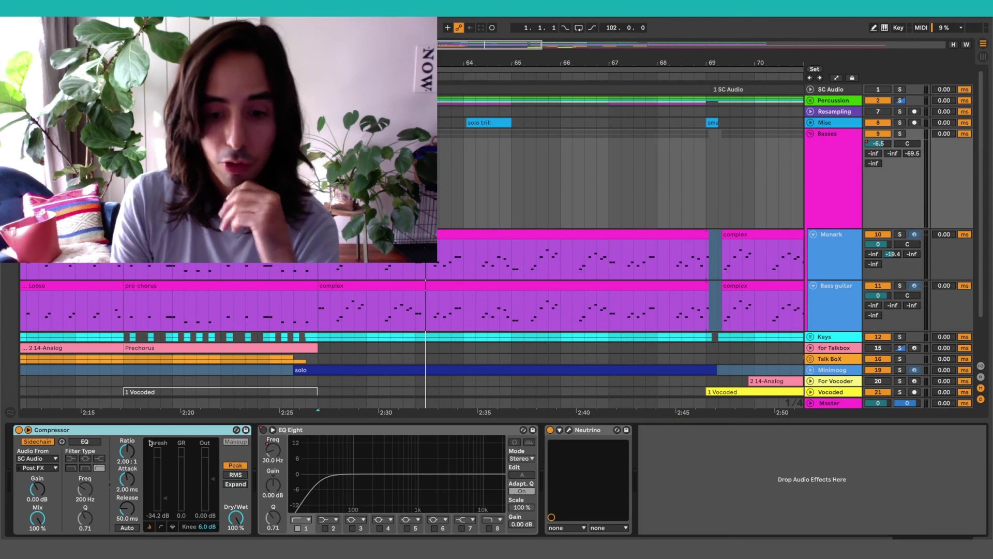
# Compare the Monark track's Reaktor5 device chain with the Bass guitar track's Kontakt 5 chain.
pyautogui.click(837, 252)
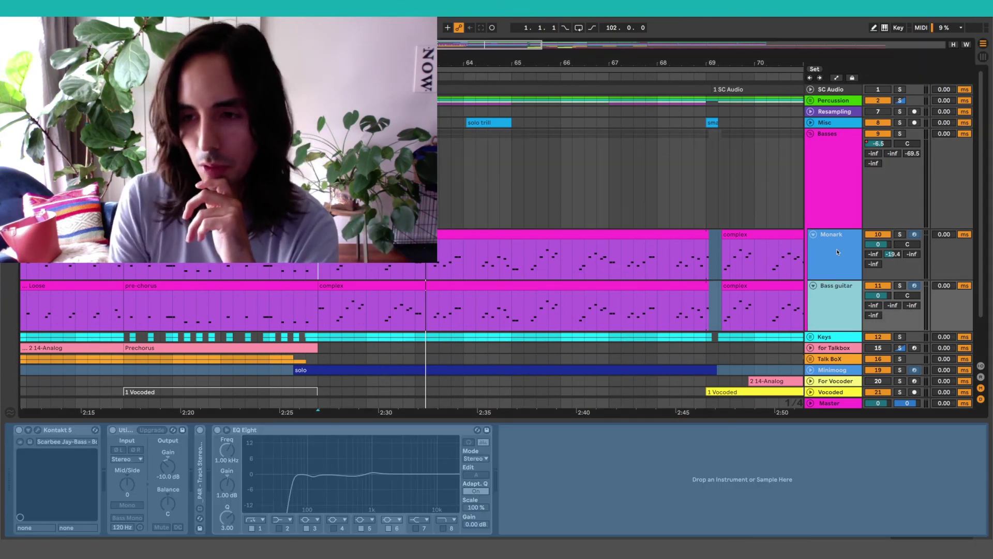
pyautogui.press('Down')
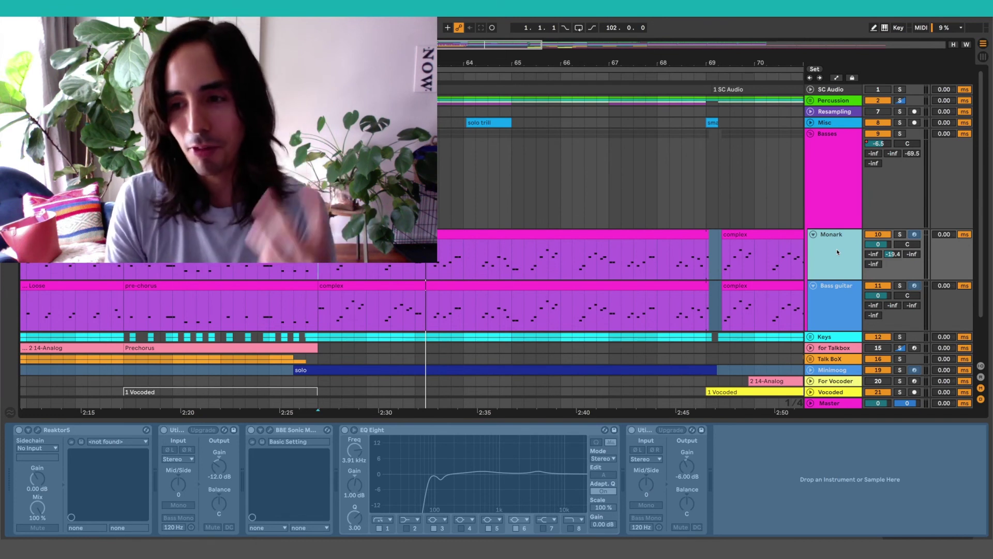
pyautogui.click(838, 290)
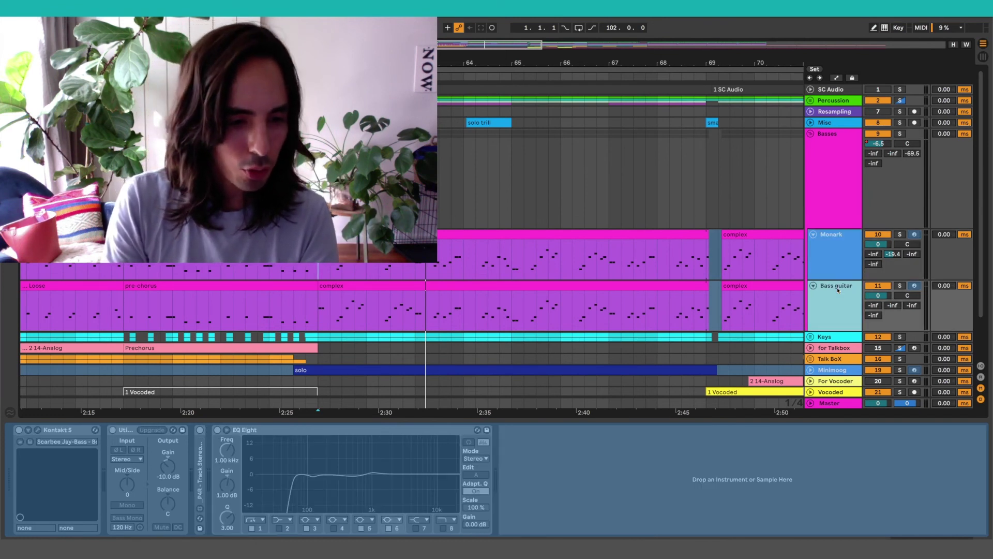
pyautogui.click(842, 269)
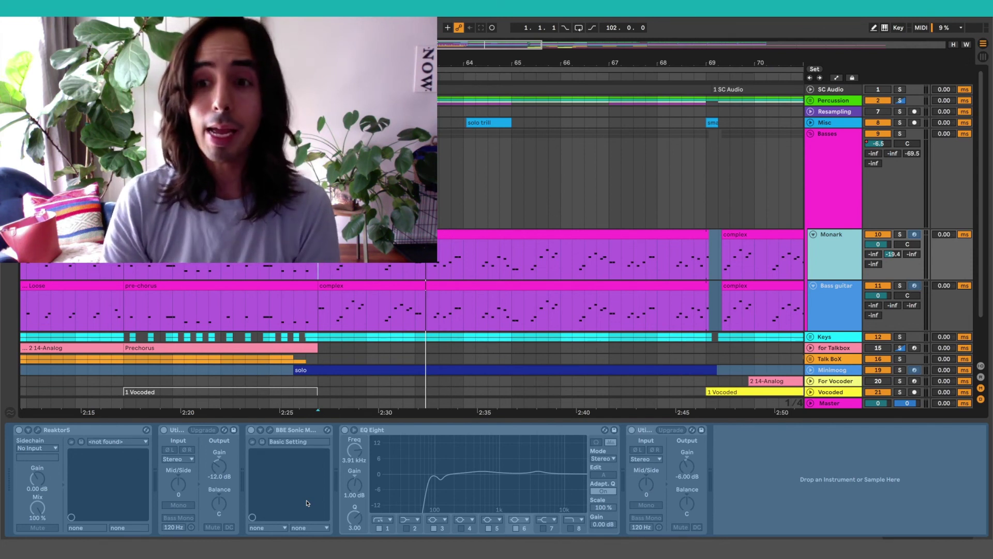
pyautogui.click(832, 305)
pyautogui.click(832, 249)
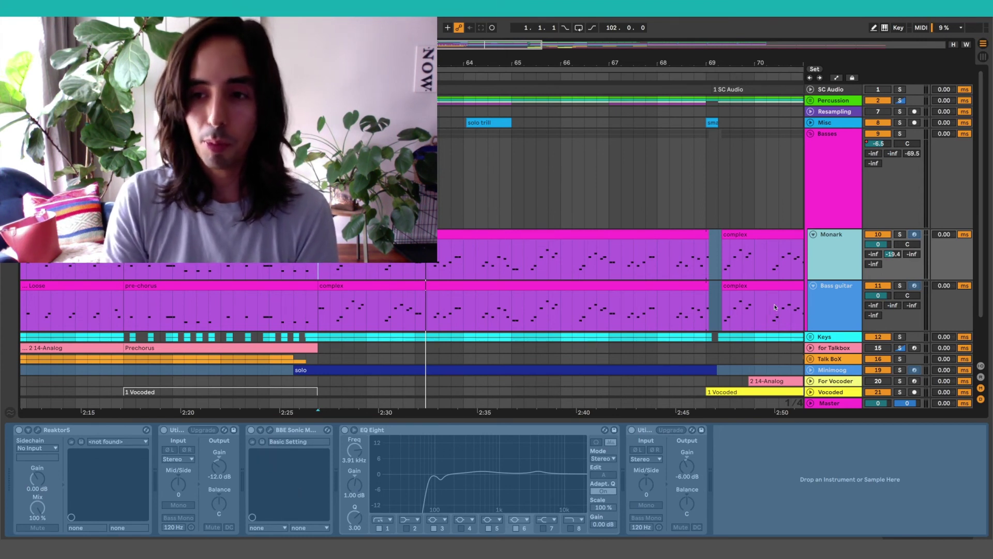
pyautogui.click(843, 303)
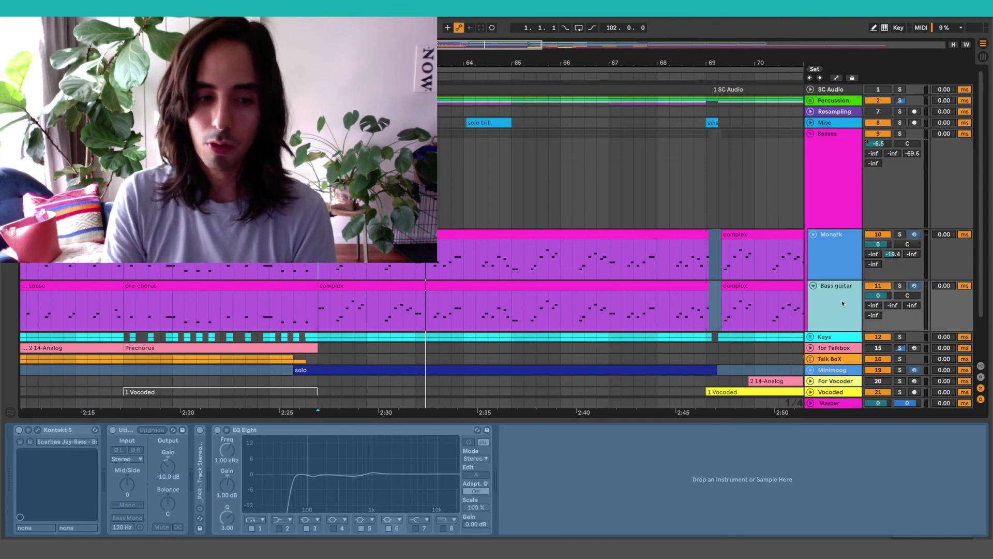
pyautogui.click(835, 253)
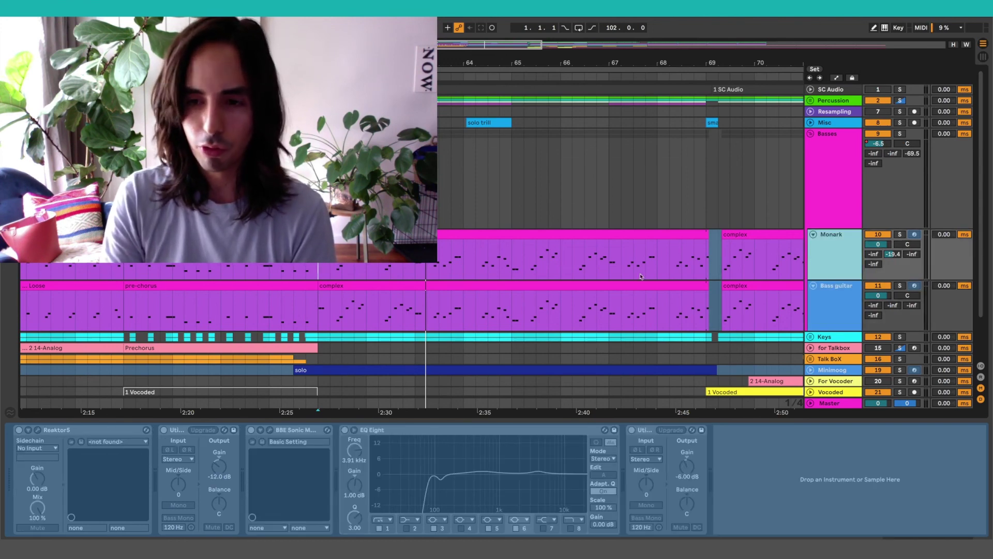
# Return to the Basses group's effects and inspect its Neutrino and EQ Eight devices.
pyautogui.click(845, 149)
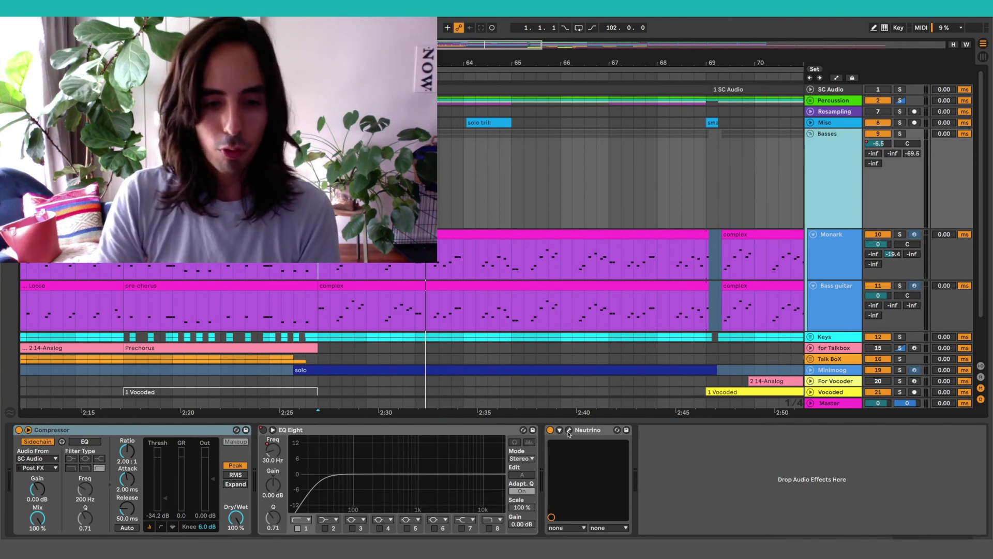
pyautogui.click(570, 431)
pyautogui.click(570, 432)
pyautogui.click(356, 432)
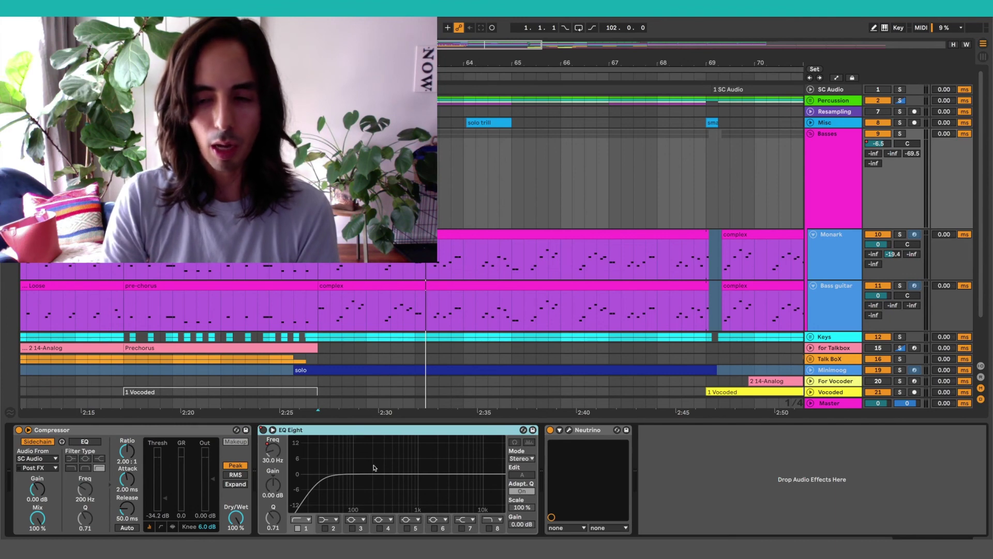
# Switch back and forth between the Bass guitar and Monark tracks to review how their instrument and effect chains differ.
pyautogui.click(834, 307)
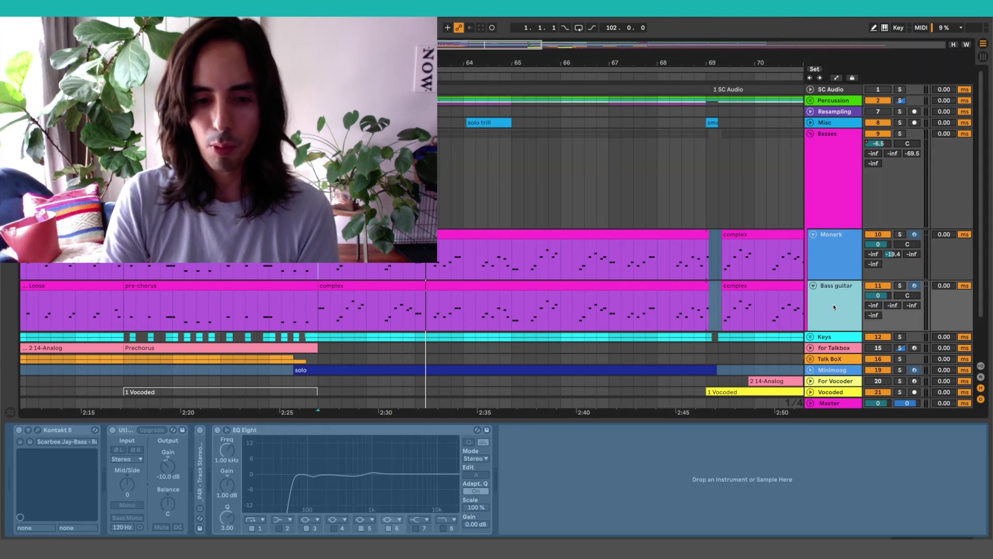
pyautogui.click(834, 242)
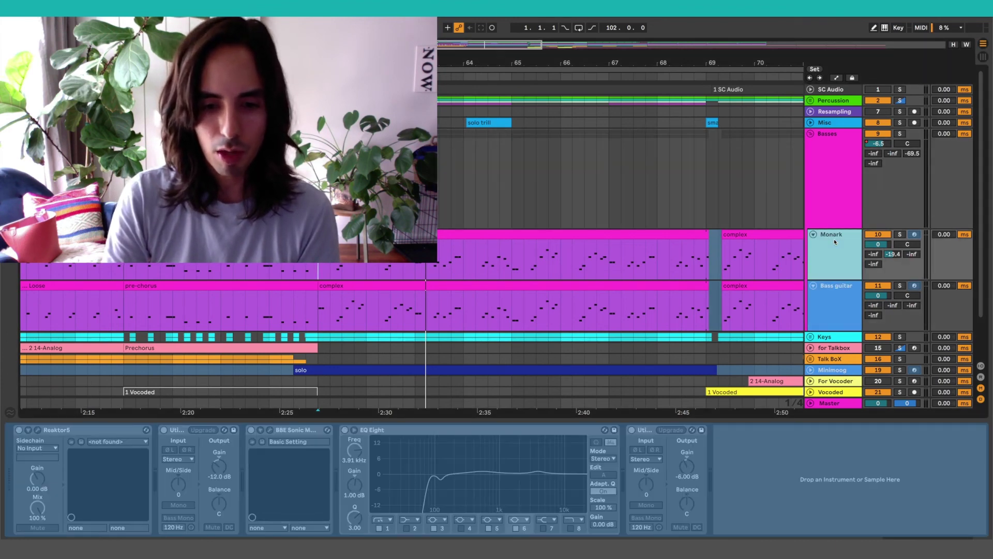
pyautogui.click(837, 294)
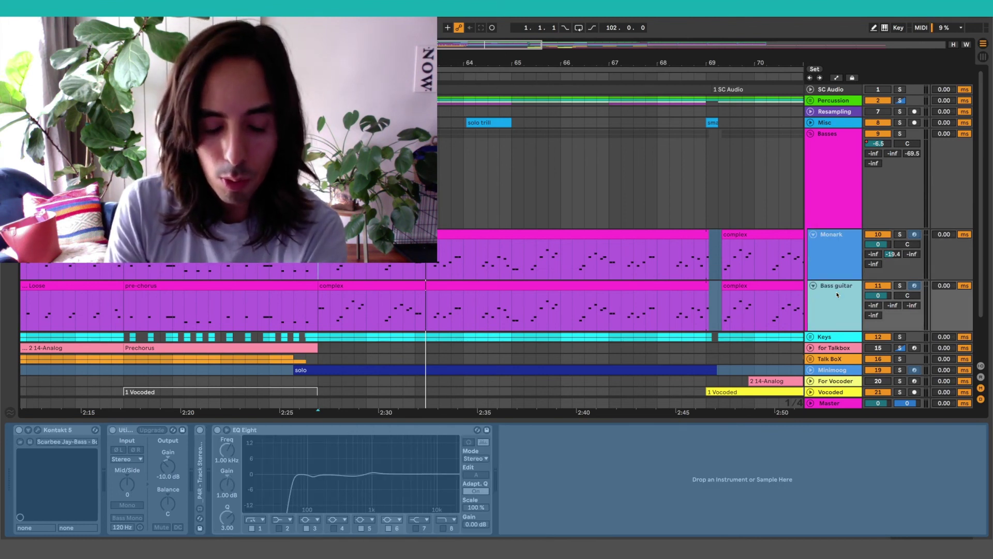
pyautogui.click(835, 254)
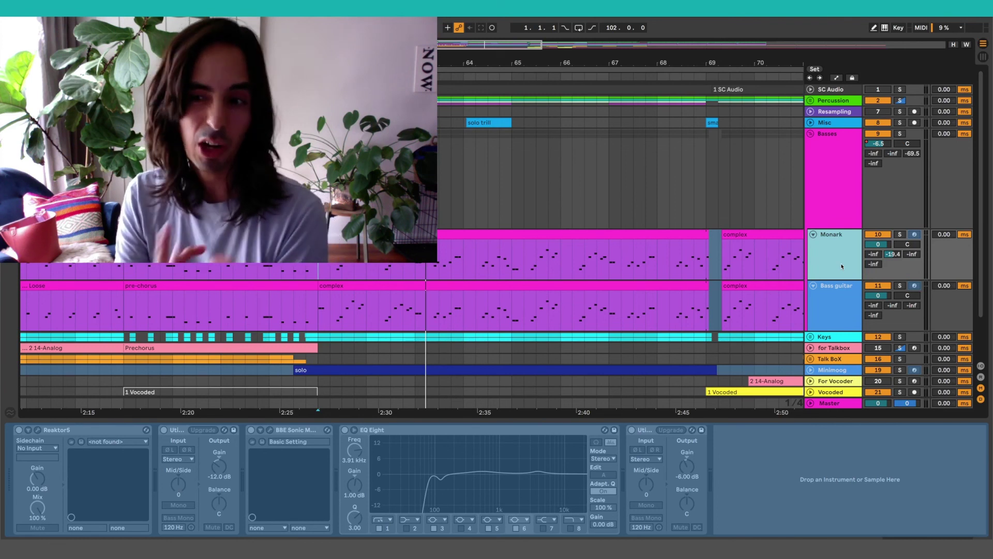
pyautogui.click(846, 299)
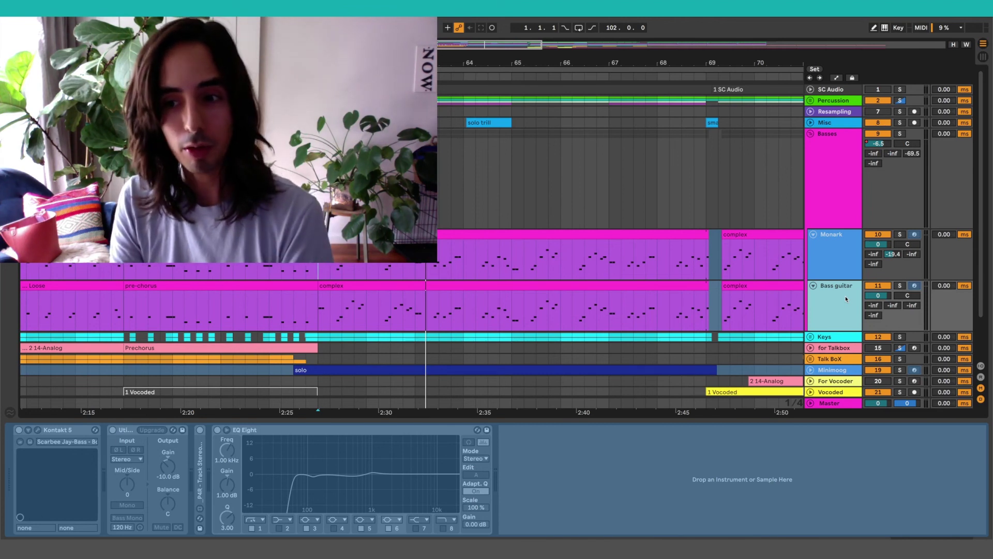
# Fold the Basses group and unfold the Keys group to show its FM Piano and Alicia tracks.
pyautogui.click(831, 178)
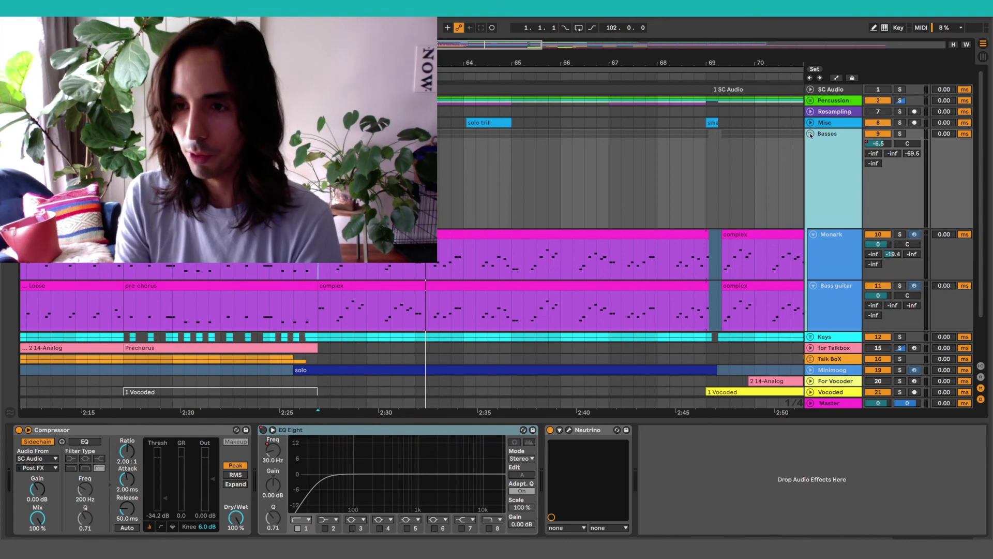
pyautogui.click(810, 134)
pyautogui.click(823, 146)
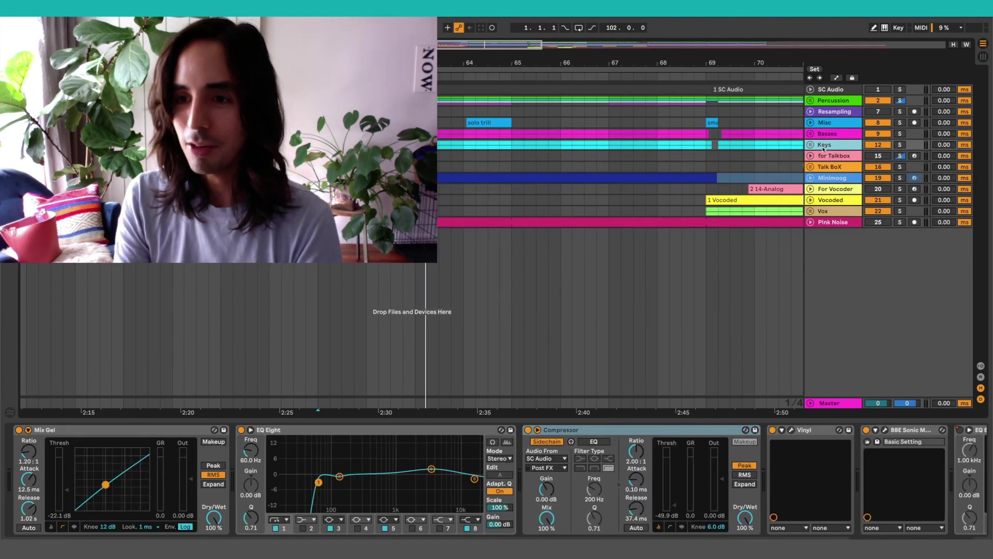
pyautogui.click(811, 145)
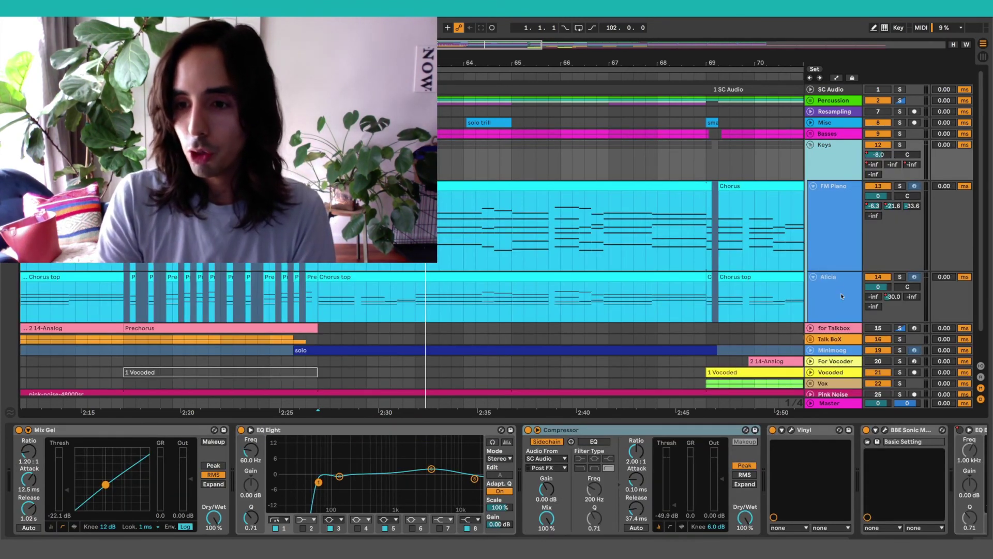
# Show the Alicia track's Kontakt 5 chain, solo the track and listen to its Chorus top part.
pyautogui.click(839, 242)
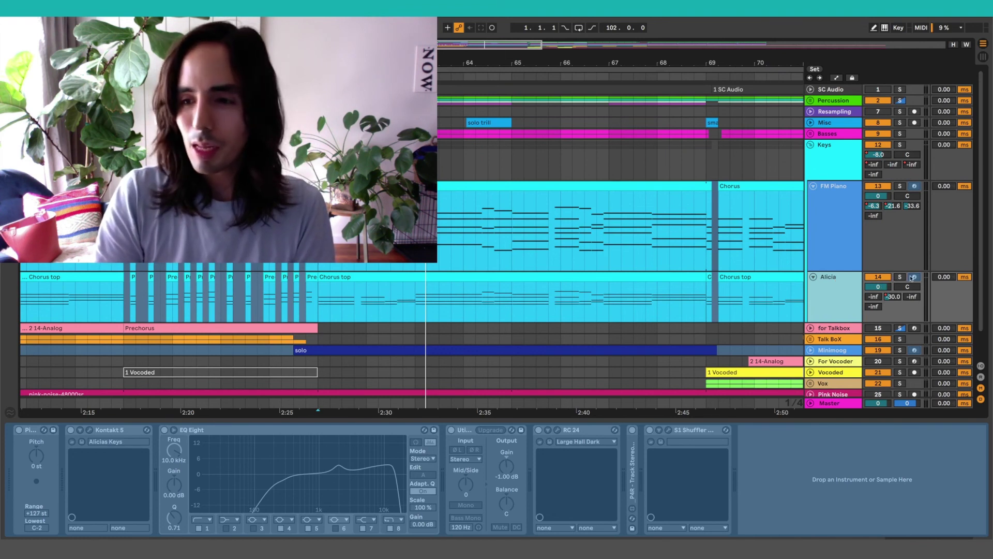
pyautogui.click(899, 276)
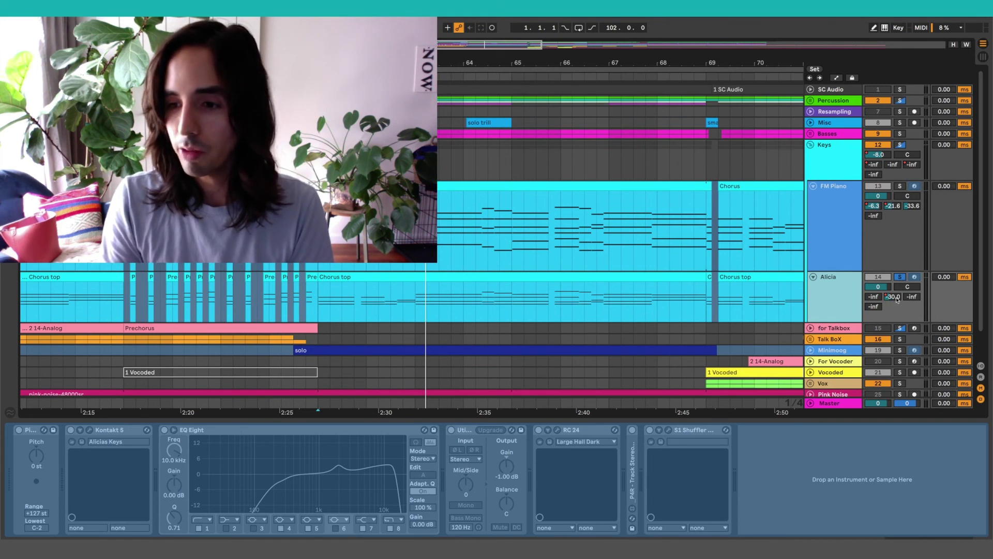
pyautogui.click(416, 300)
pyautogui.press('space')
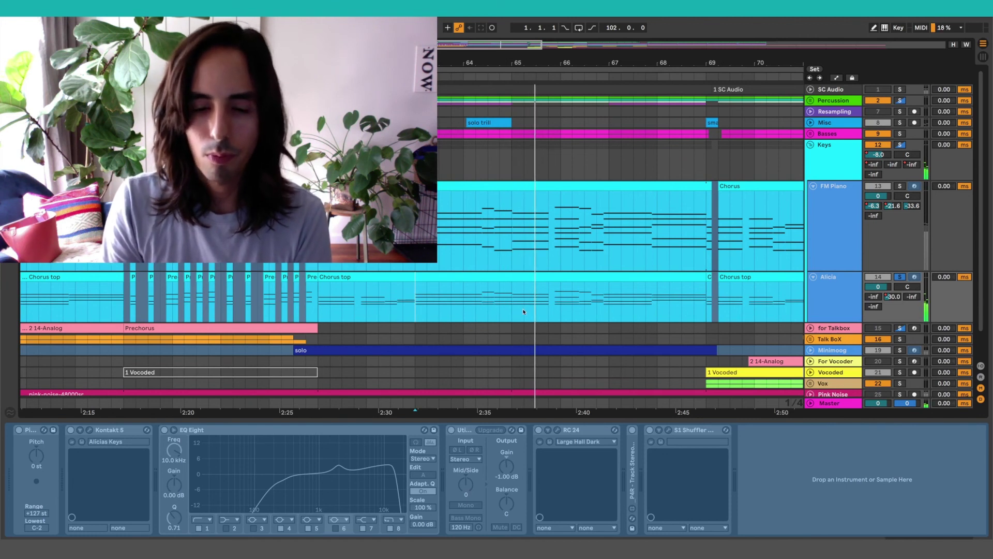
pyautogui.click(477, 314)
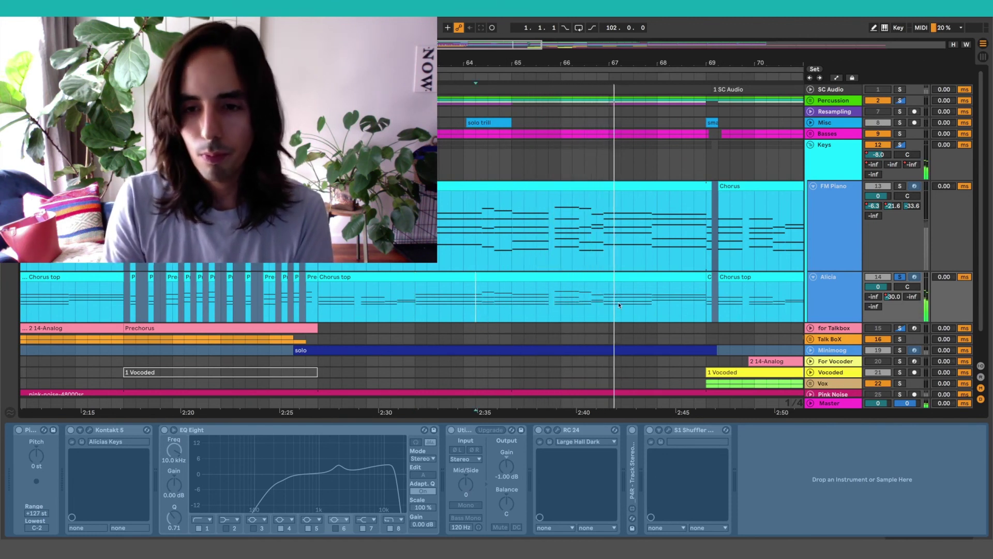
pyautogui.press('space')
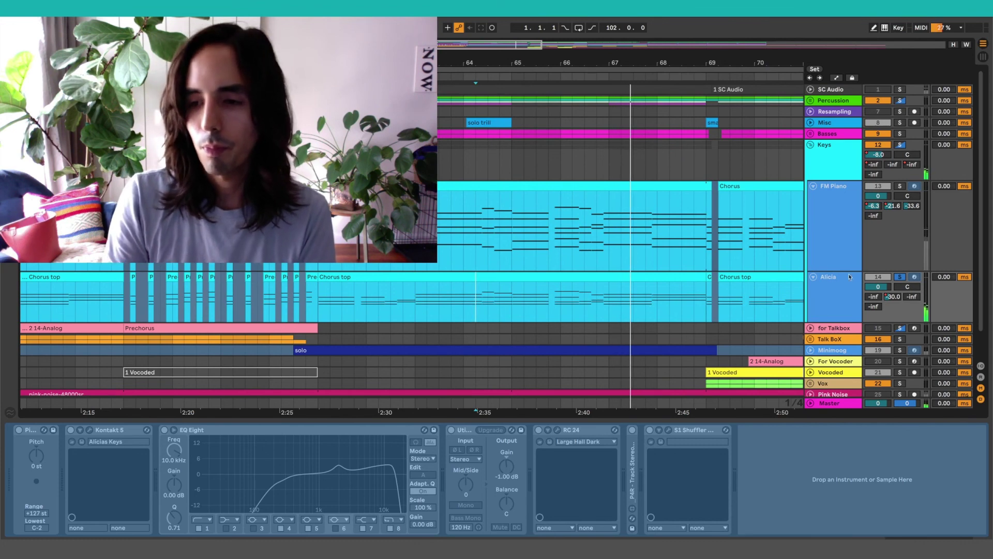
# Solo the FM Piano track and listen to it from bar 64, comparing its device chain with Alicia's.
pyautogui.click(839, 205)
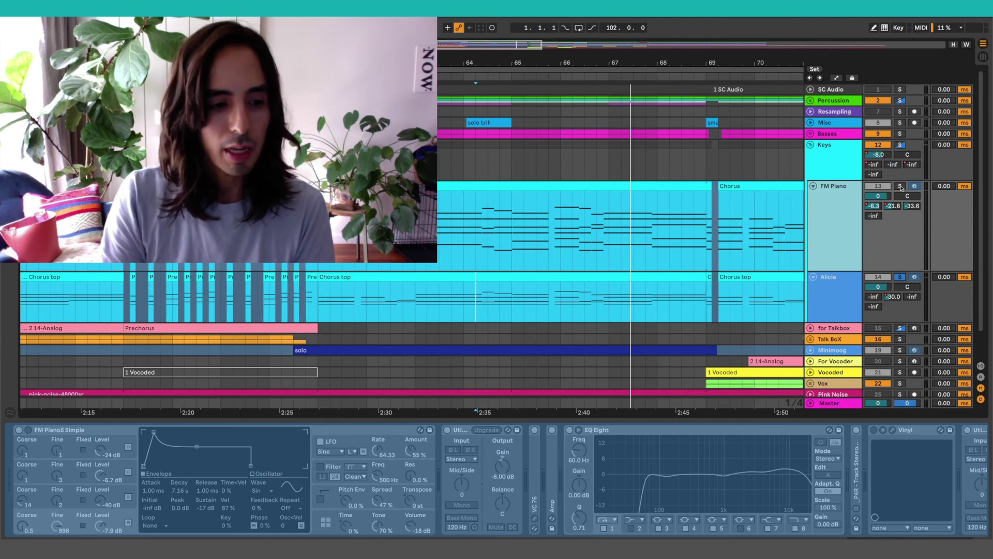
pyautogui.click(900, 186)
pyautogui.click(843, 196)
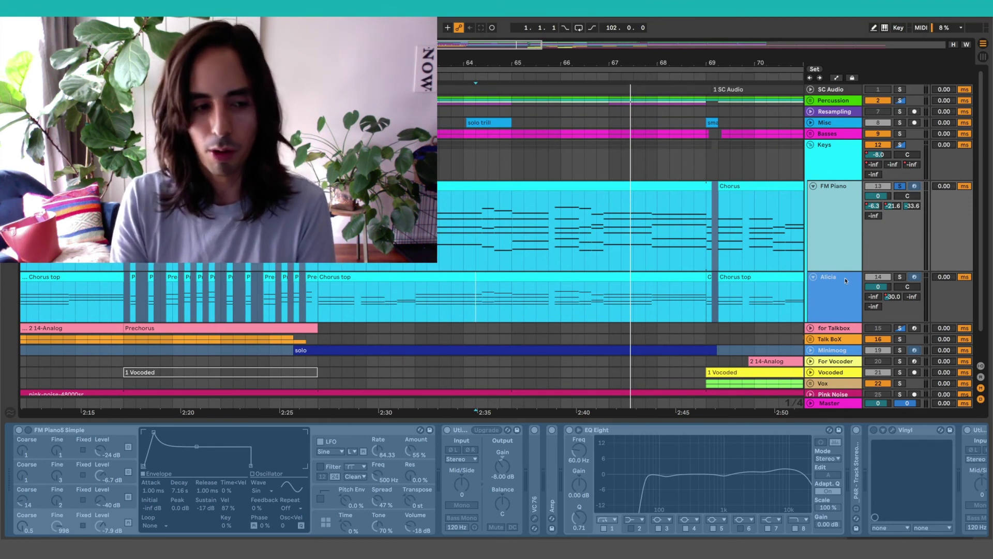
pyautogui.press('space')
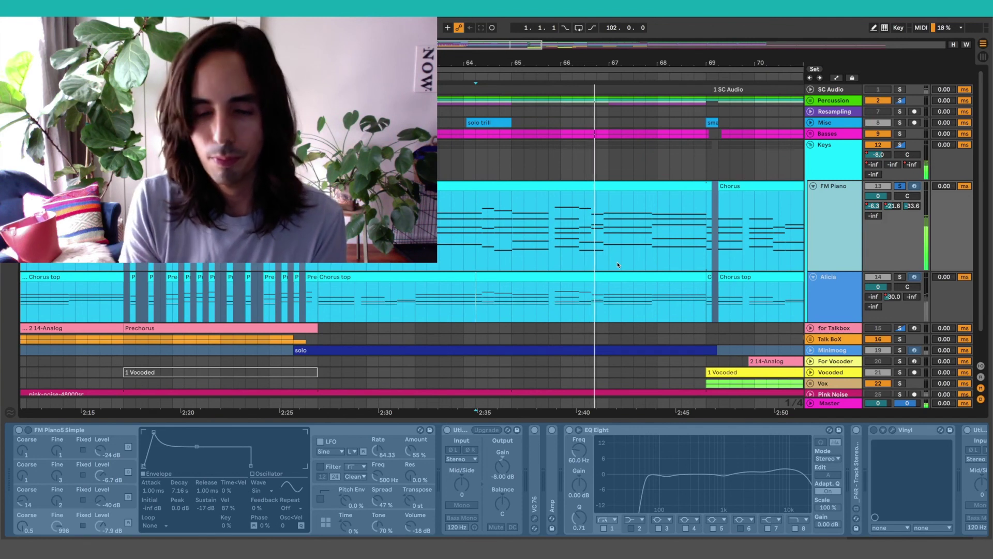
pyautogui.press('space')
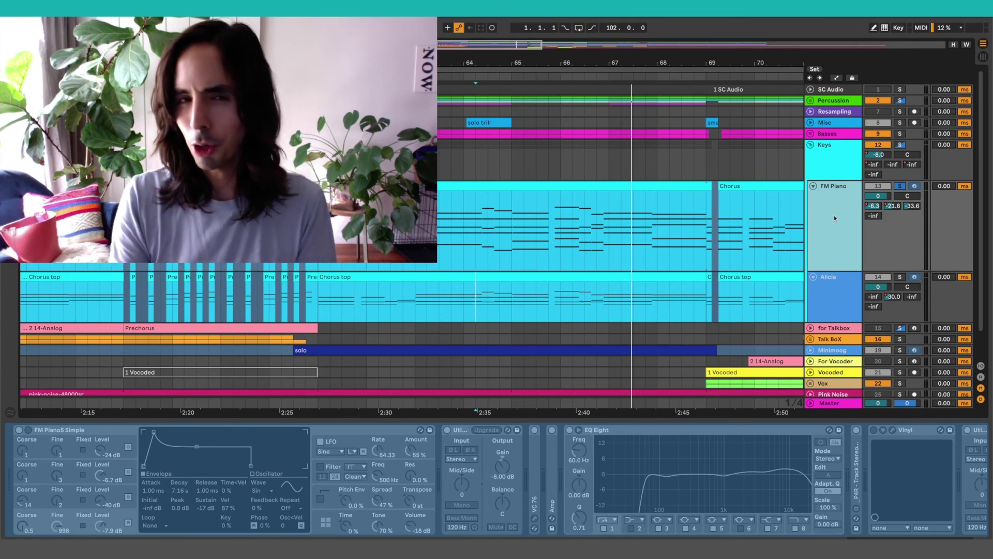
pyautogui.click(841, 279)
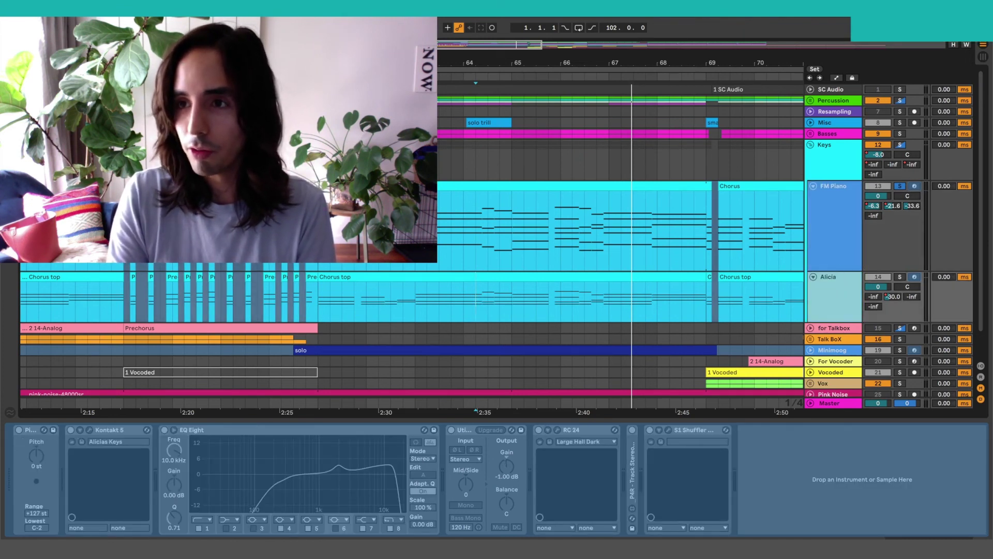
pyautogui.click(835, 246)
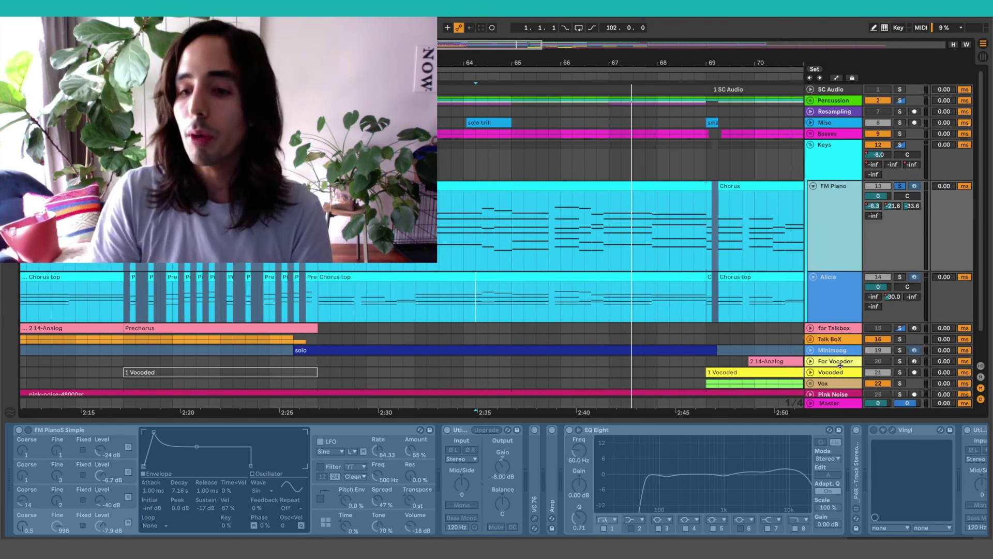
# Show the return tracks, inspect the Decapitator plug-in on return C, and hide the returns again.
pyautogui.click(981, 377)
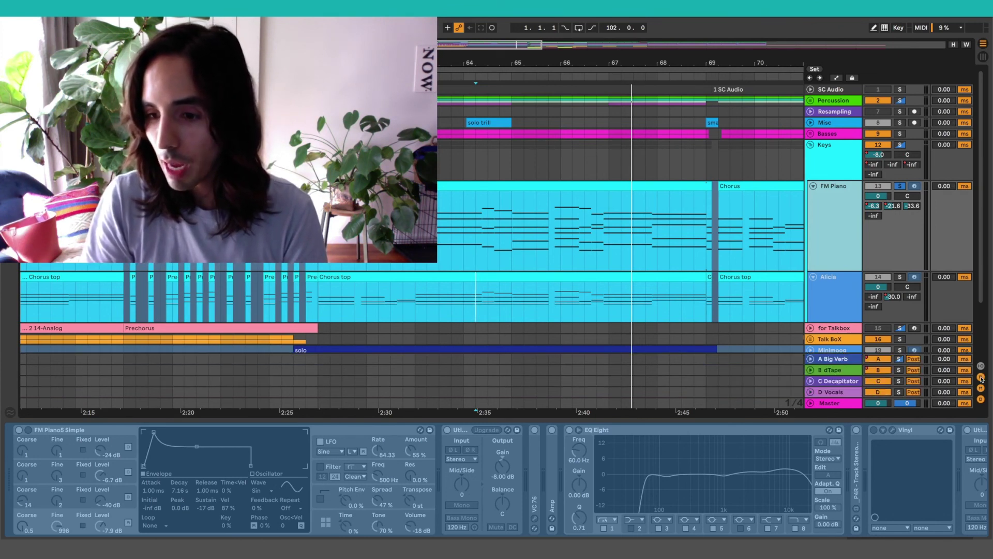
pyautogui.click(845, 382)
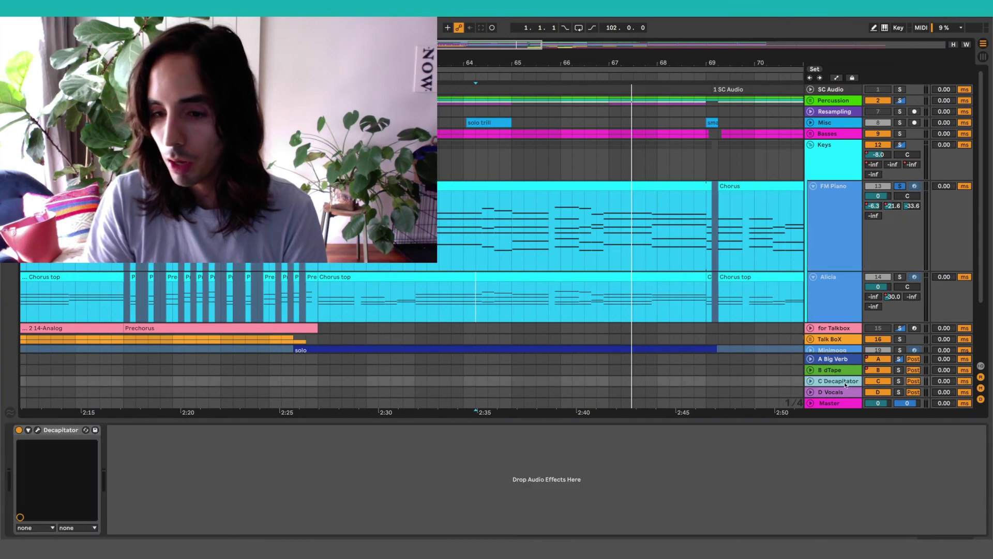
pyautogui.click(38, 431)
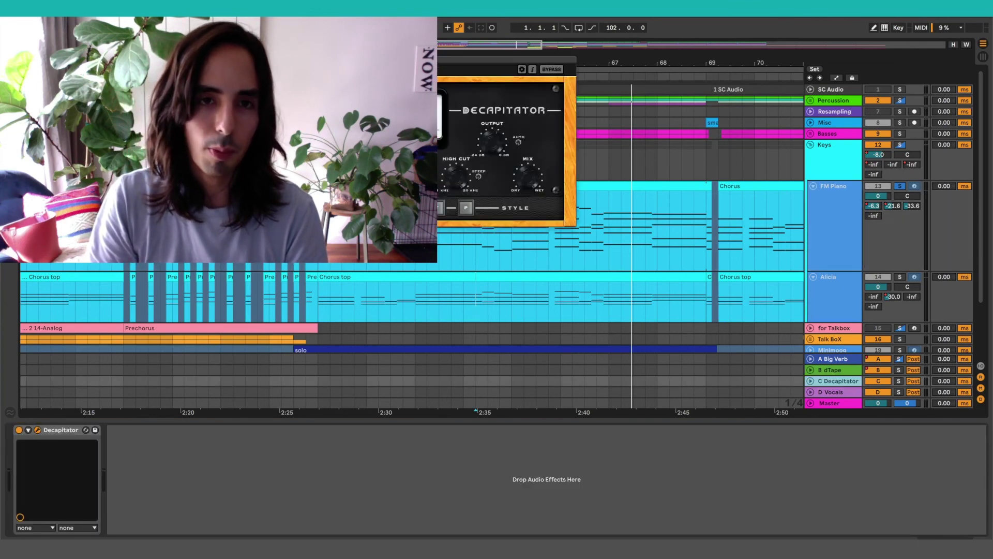
pyautogui.moveTo(433, 63); pyautogui.dragTo(679, 146)
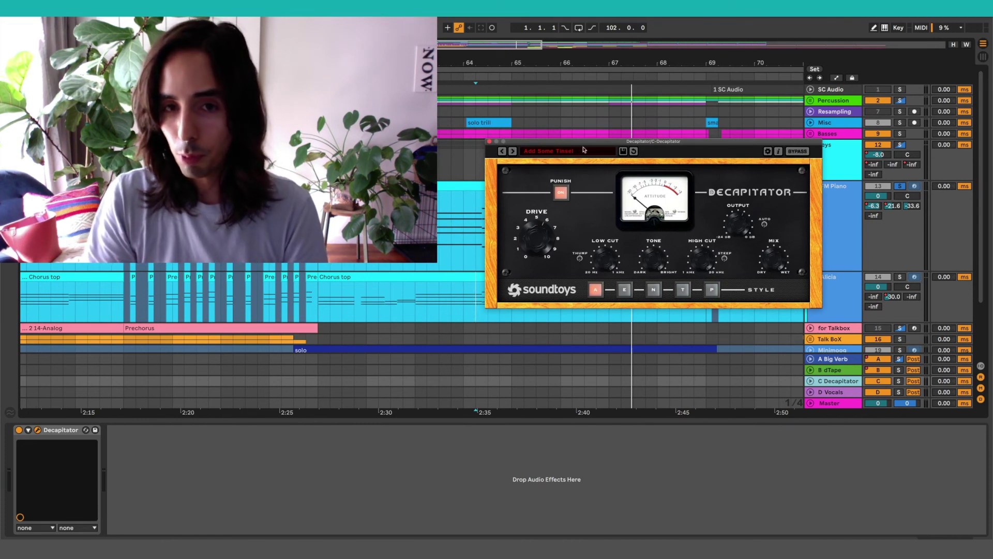
pyautogui.click(489, 141)
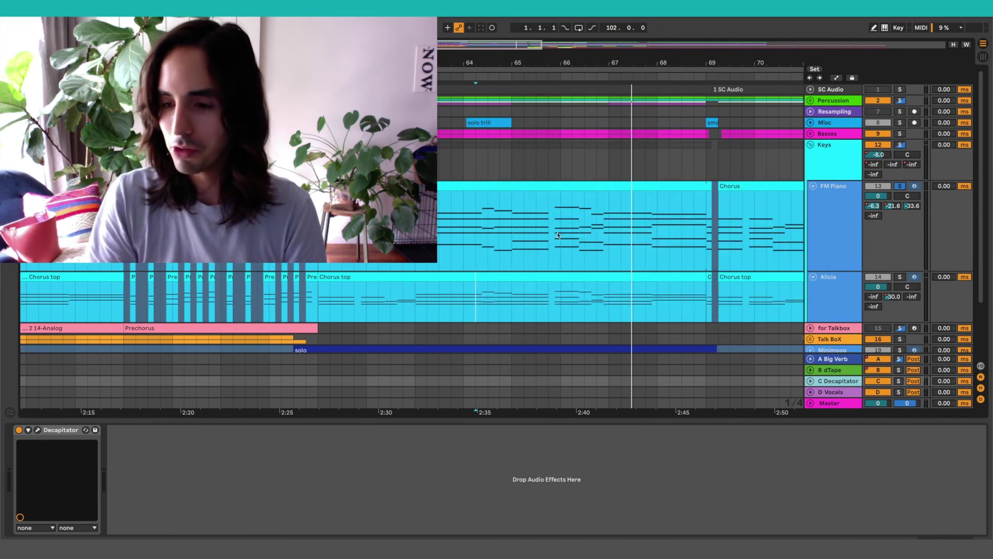
pyautogui.click(981, 376)
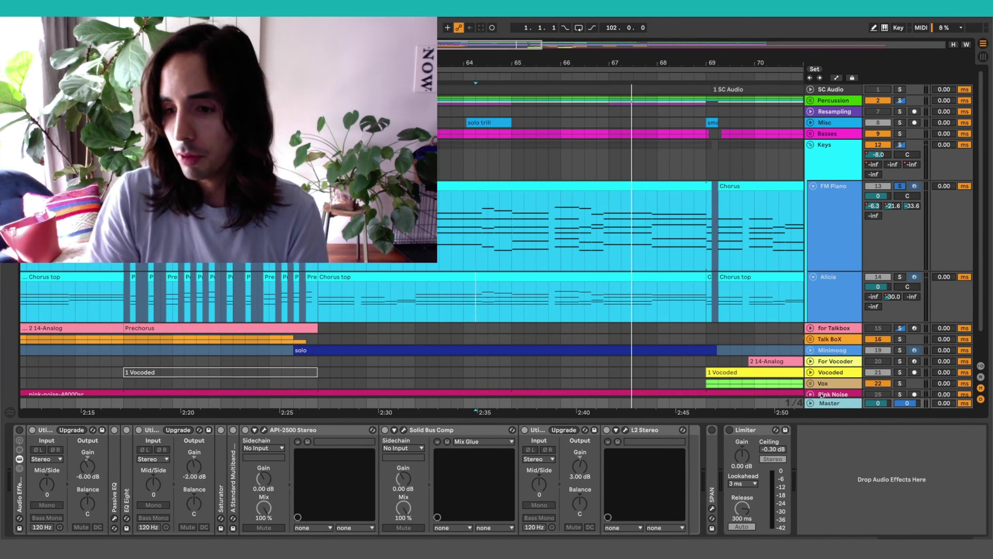
# Inspect the Keys group's Mix Gel compressor and review the FM Piano and Alicia device chains.
pyautogui.click(840, 152)
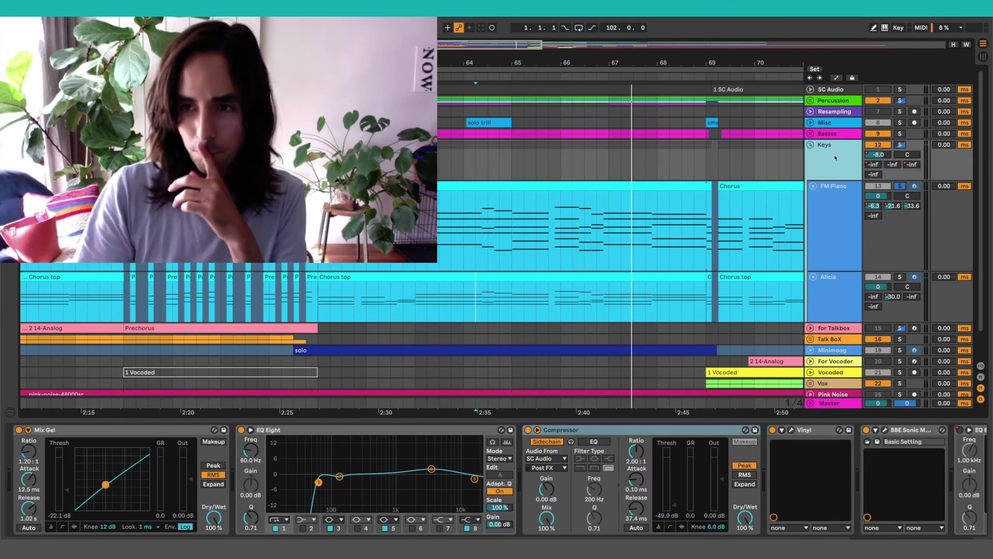
pyautogui.click(109, 434)
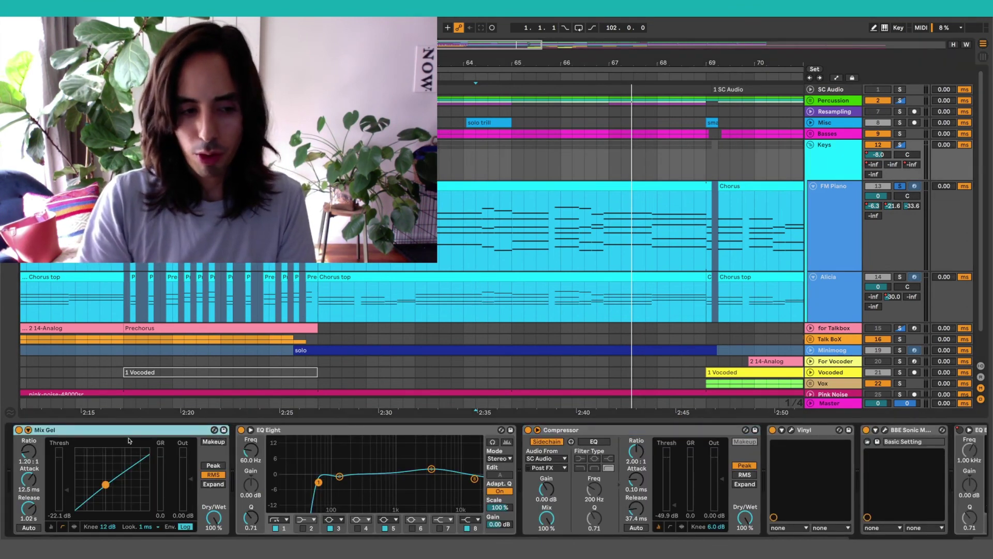
pyautogui.click(822, 217)
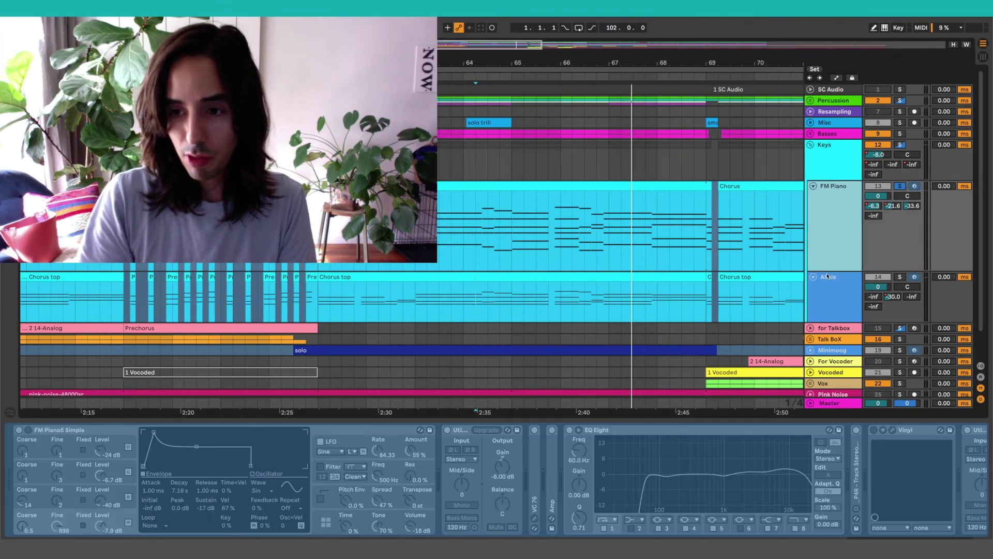
pyautogui.press('Down')
pyautogui.press('Up')
pyautogui.press('Down')
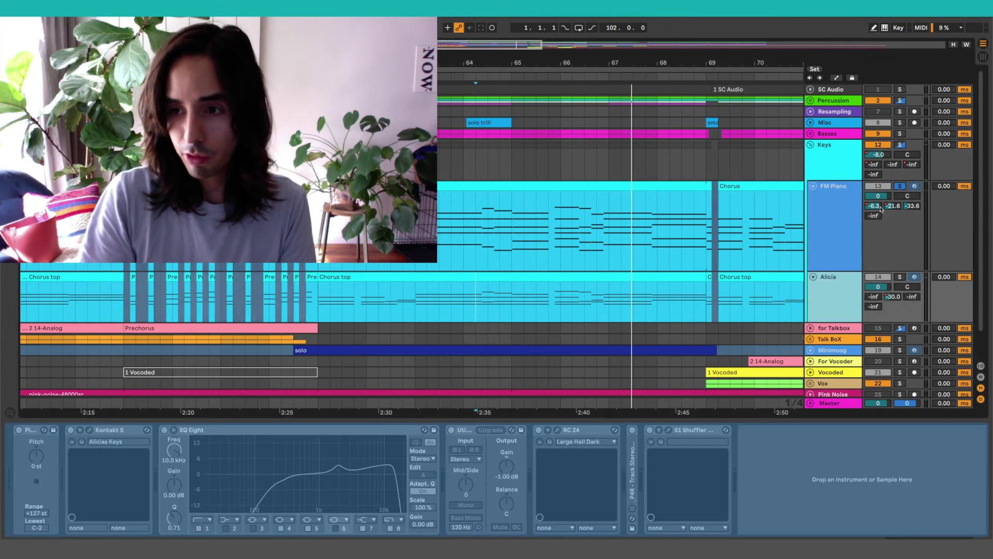
# Solo the whole Keys group instead of FM Piano and inspect the group's EQ Eight and sidechained Compressor.
pyautogui.click(900, 186)
pyautogui.click(900, 145)
pyautogui.click(899, 145)
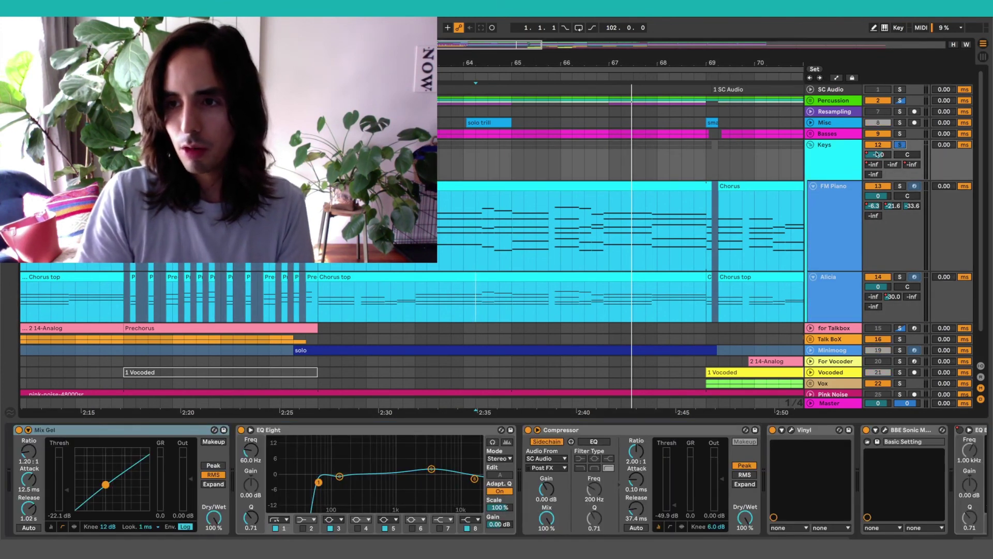
pyautogui.click(333, 431)
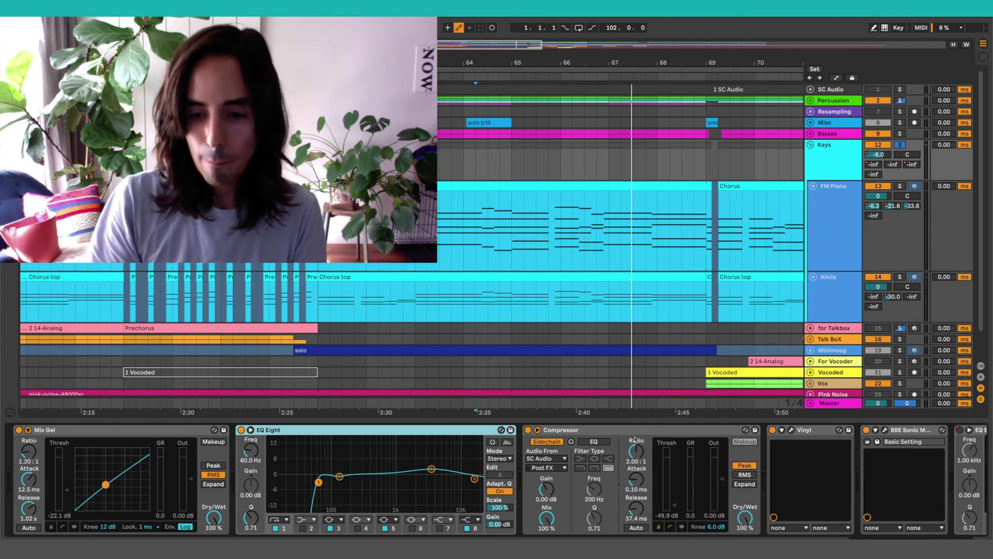
pyautogui.click(641, 432)
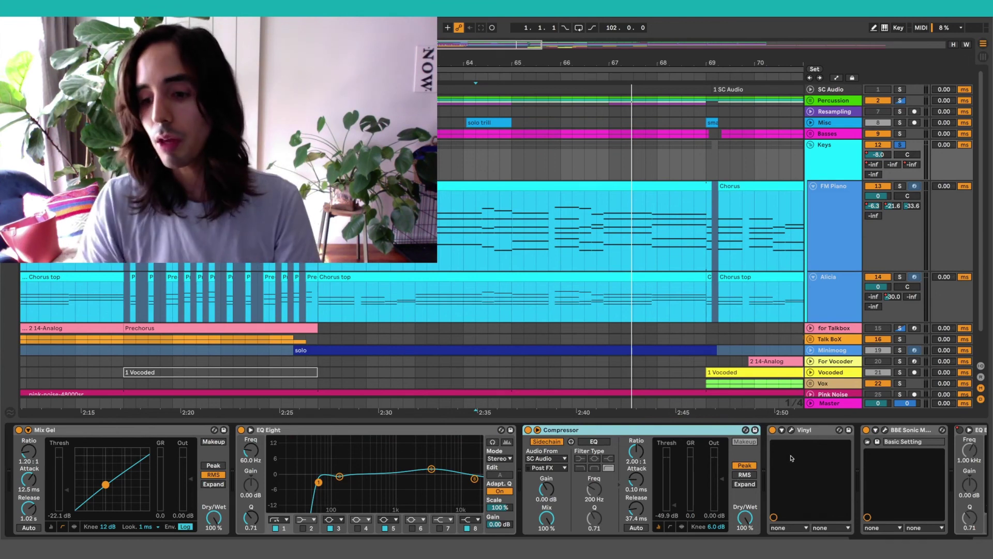
# Inspect the Keys group's Vinyl plug-in settings, close its window and select the BBE Sonic Maximizer device.
pyautogui.hscroll(5, 587, 464)
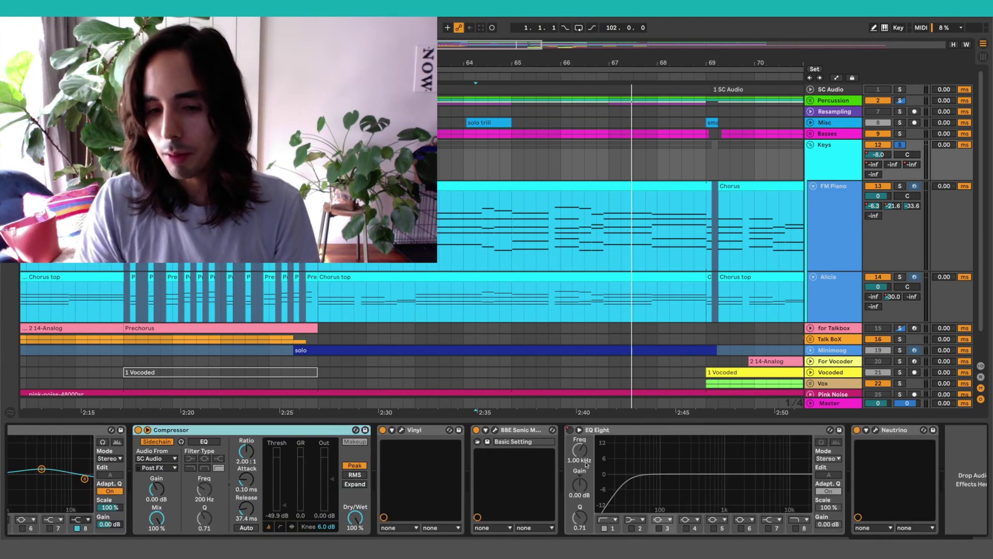
pyautogui.click(402, 430)
pyautogui.moveTo(498, 149); pyautogui.dragTo(620, 176)
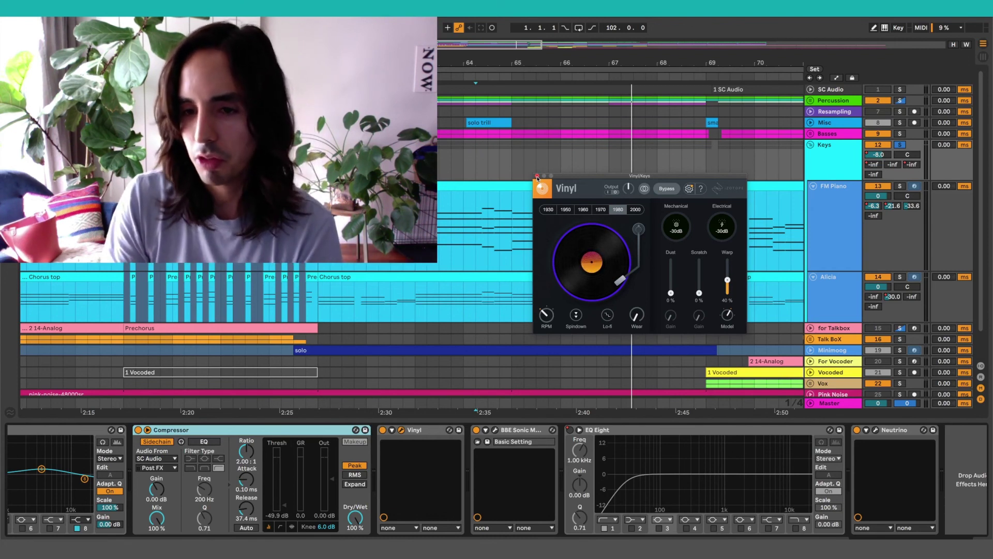
pyautogui.click(538, 177)
pyautogui.click(501, 431)
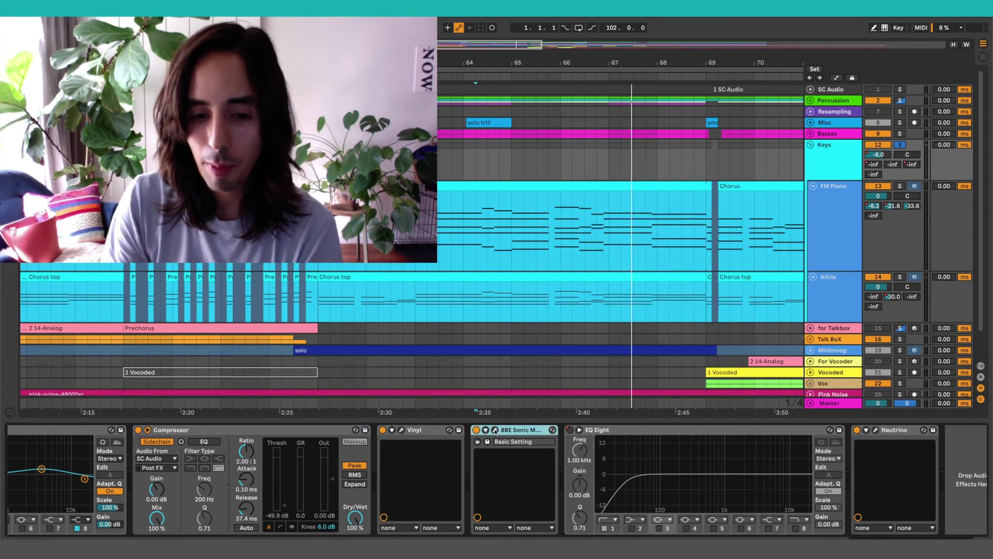
# Inspect the BBE Sonic Maximizer plug-in on the Keys group with its window moved into clear view, then close it.
pyautogui.click(494, 431)
pyautogui.moveTo(600, 189); pyautogui.dragTo(684, 240)
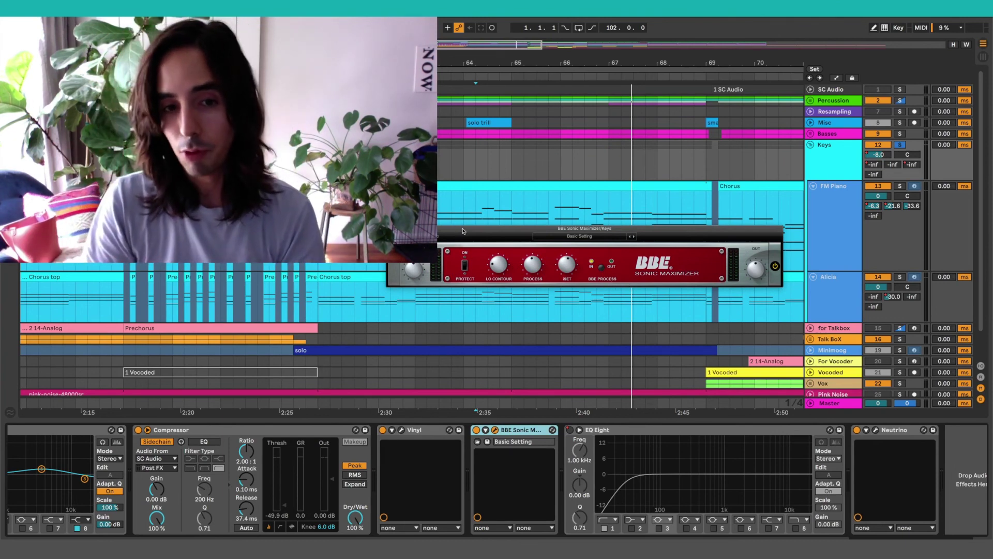
pyautogui.moveTo(458, 228); pyautogui.dragTo(462, 226)
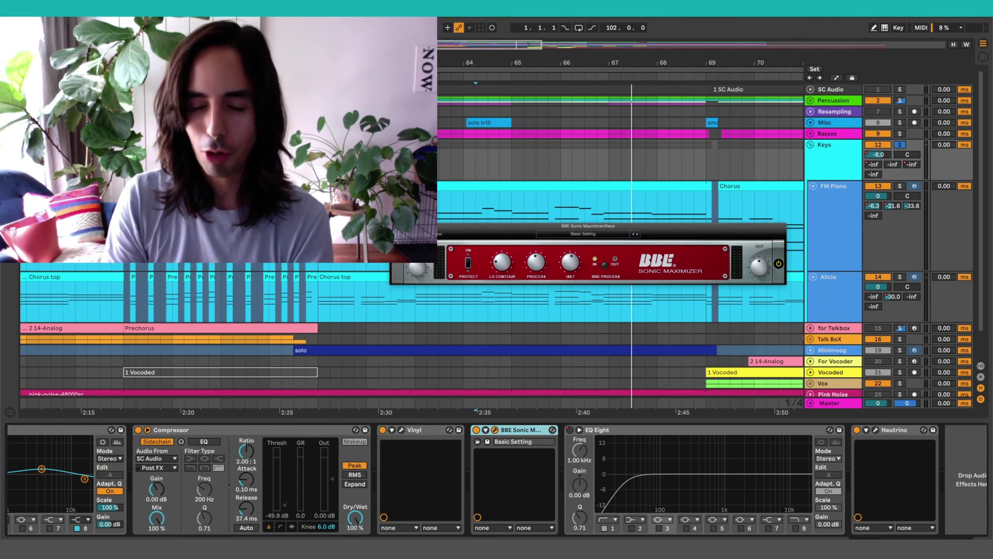
pyautogui.click(495, 429)
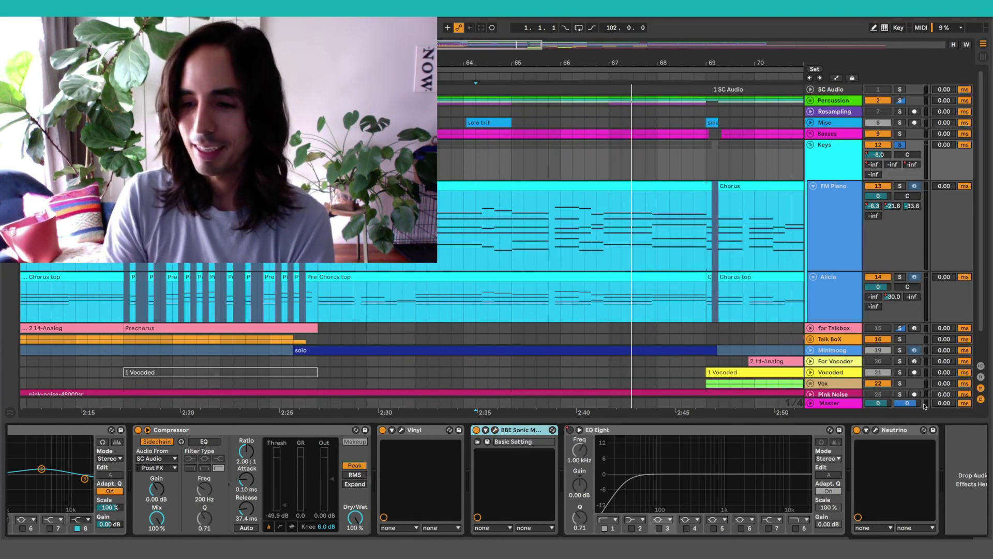
# Inspect the Neutrino plug-in at the end of the Keys group's chain and close its window.
pyautogui.click(897, 430)
pyautogui.click(877, 433)
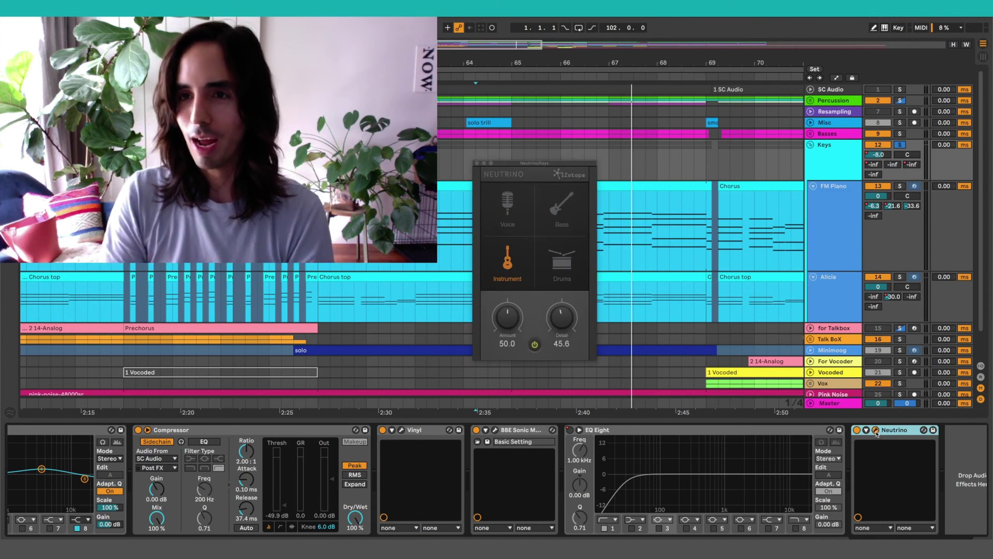
pyautogui.click(876, 432)
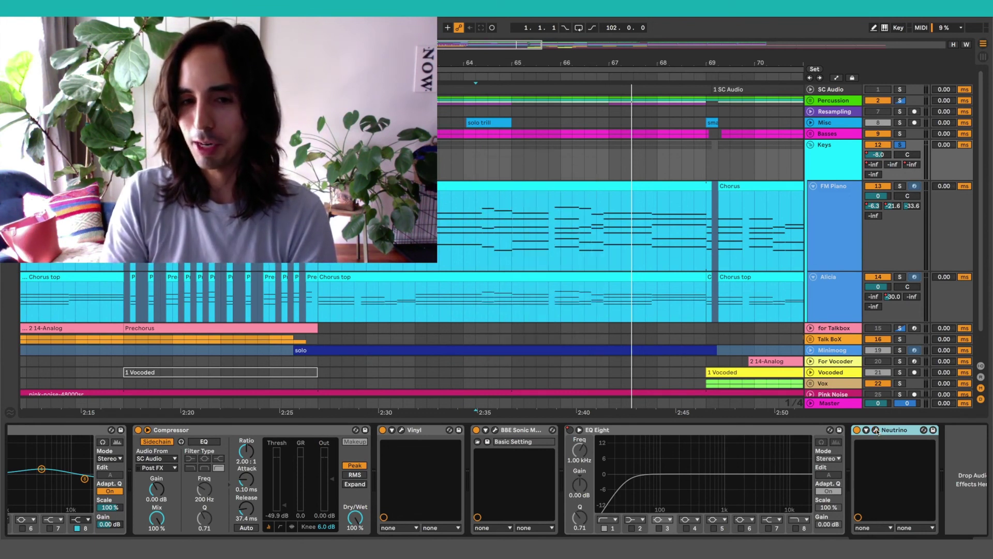
pyautogui.click(877, 432)
pyautogui.click(877, 432)
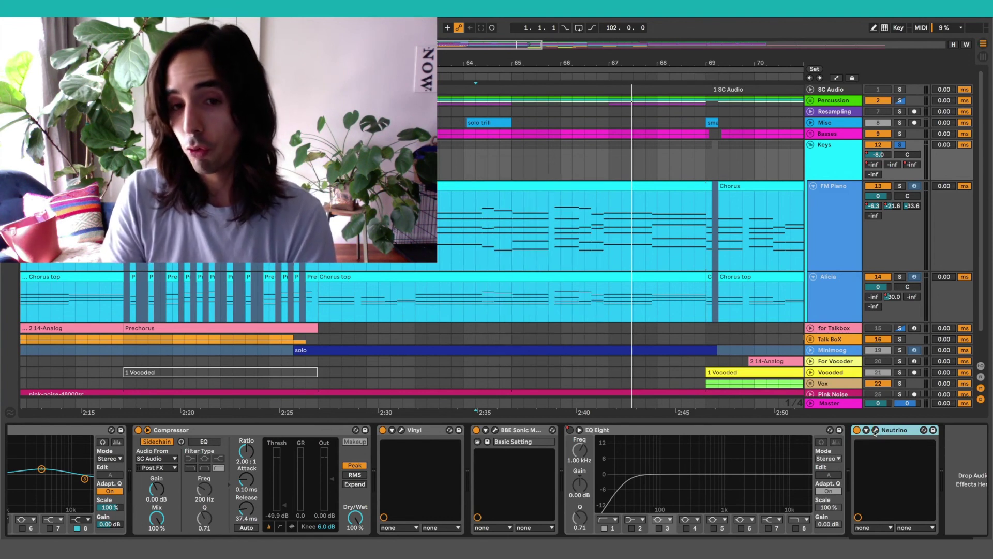
pyautogui.click(875, 431)
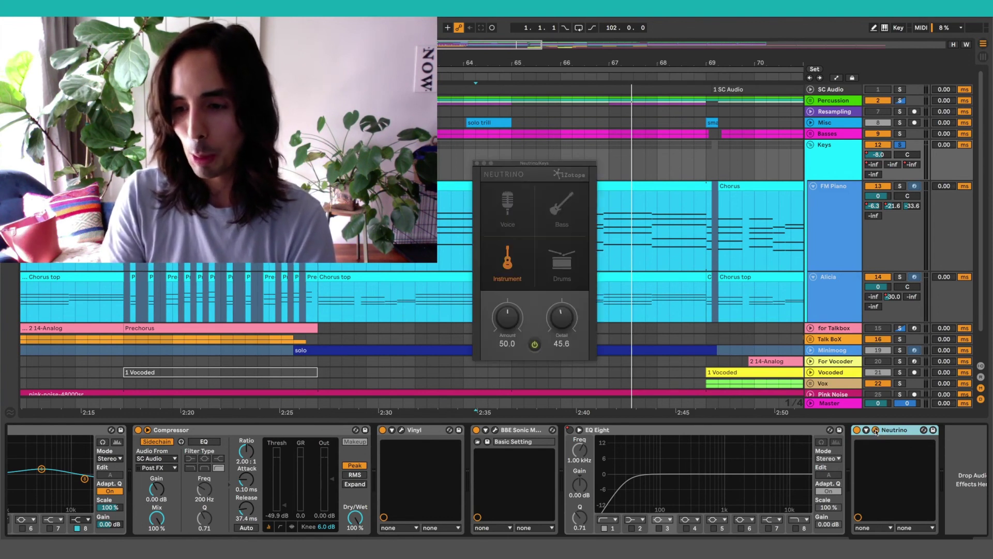
pyautogui.click(875, 432)
pyautogui.click(969, 460)
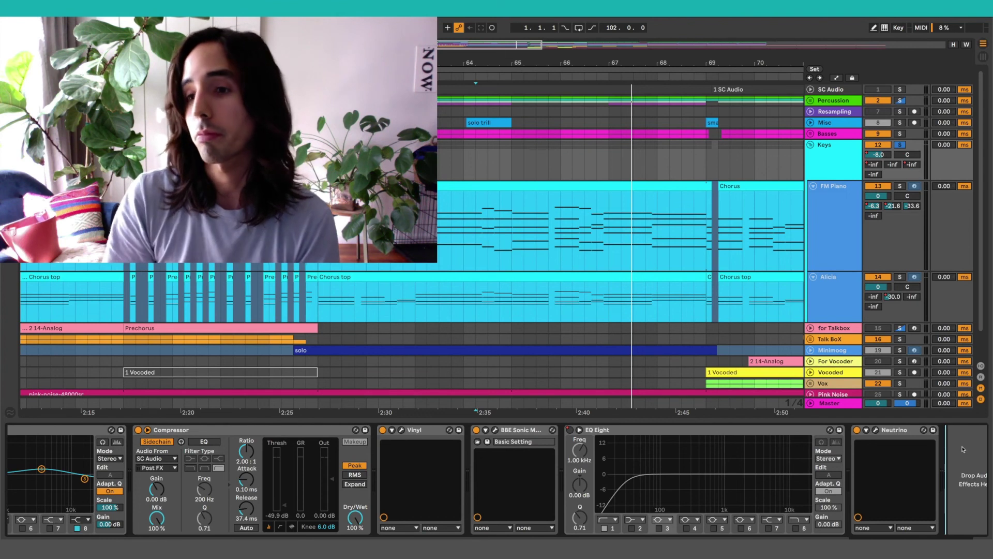
# Bypass the Keys group's BBE Sonic Maximizer, Vinyl, first EQ Eight and Mix Gel devices.
pyautogui.click(833, 157)
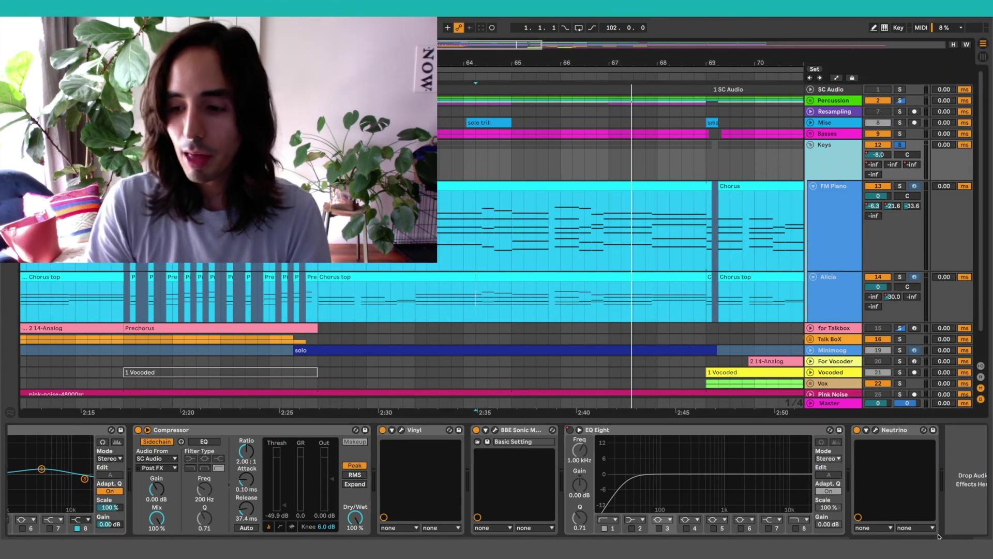
pyautogui.click(847, 153)
pyautogui.click(866, 430)
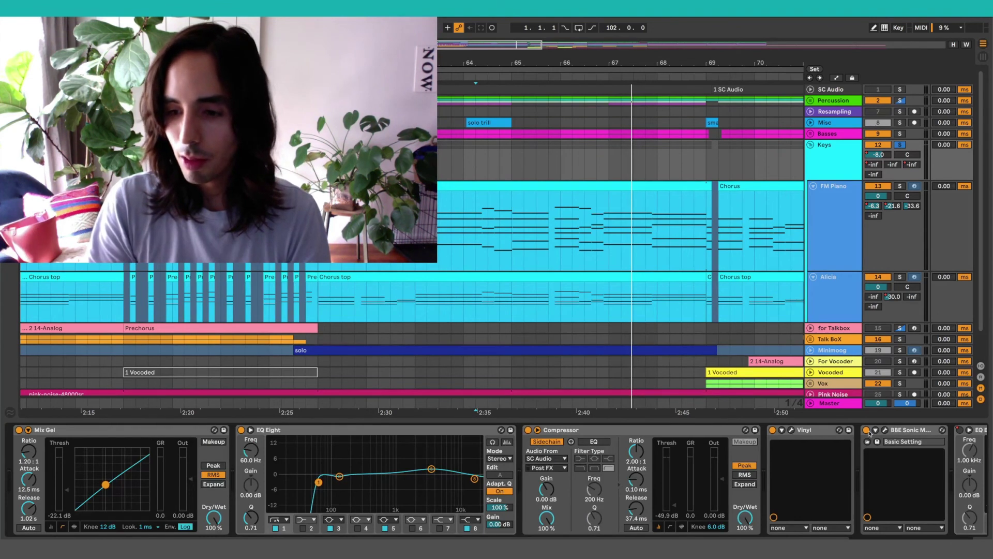
pyautogui.click(773, 429)
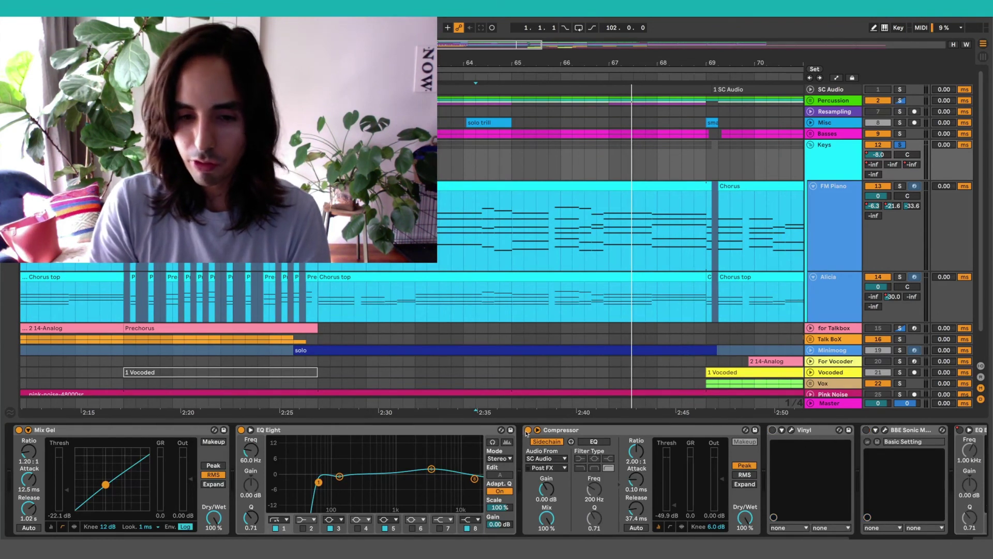
pyautogui.click(240, 430)
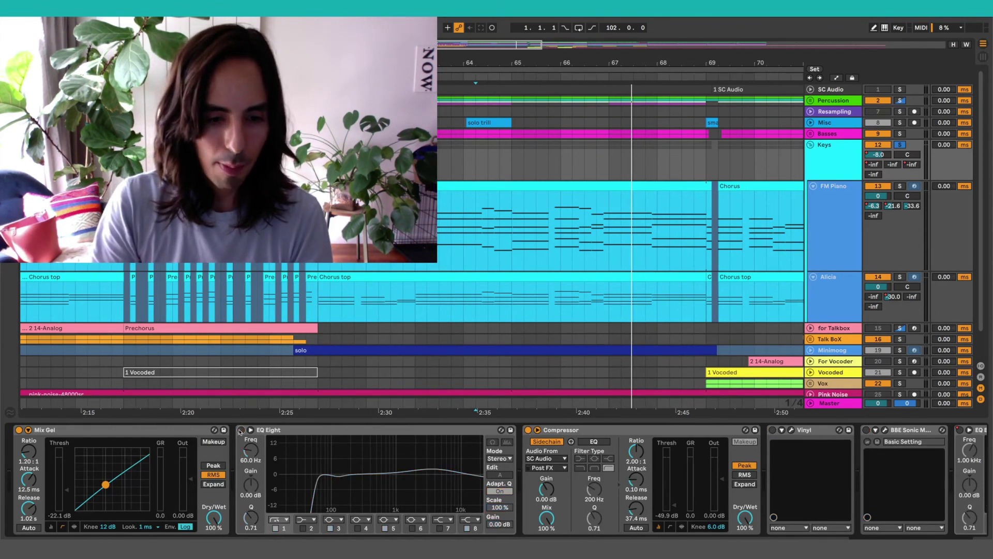
pyautogui.click(18, 429)
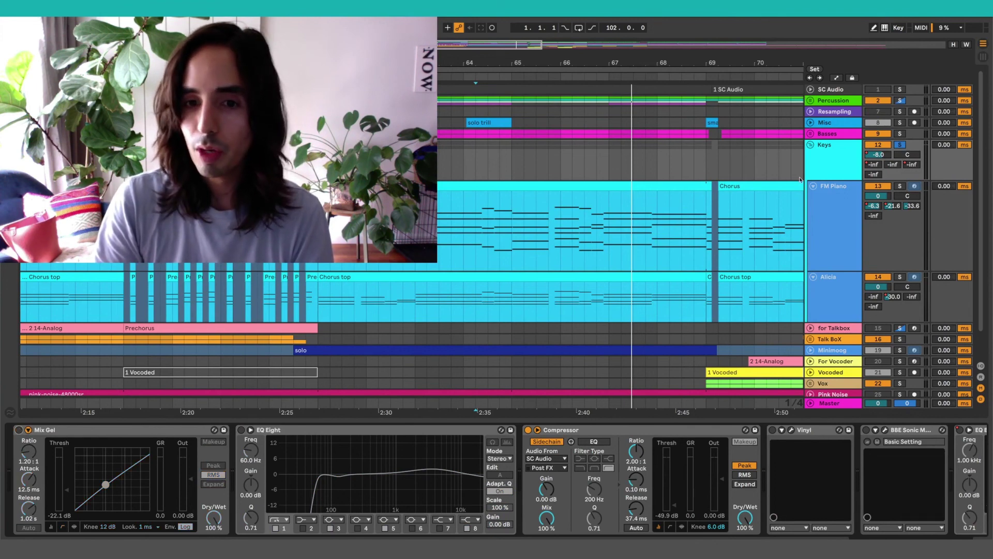
# Play the soloed Keys group from bar 64 to hear it without the bypassed effects.
pyautogui.click(478, 254)
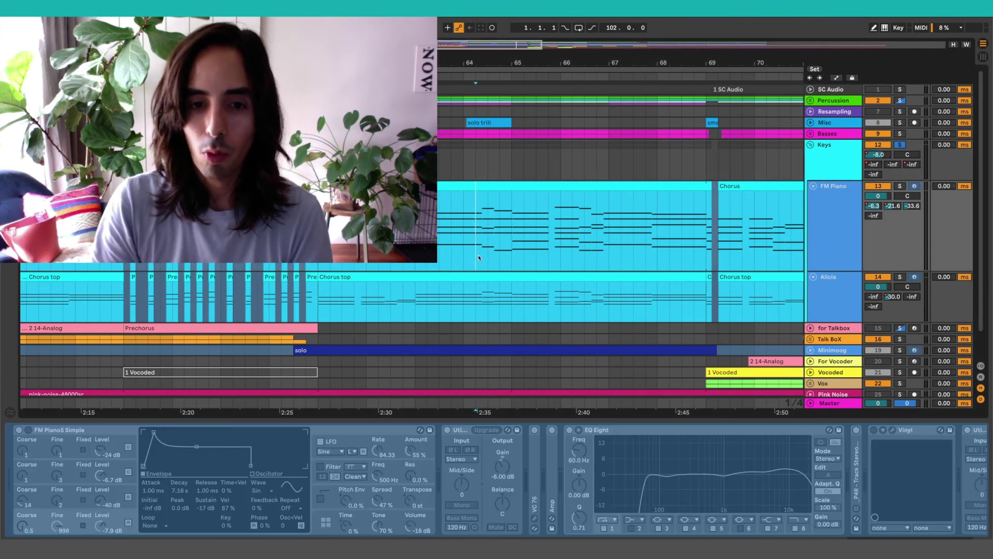
pyautogui.press('space')
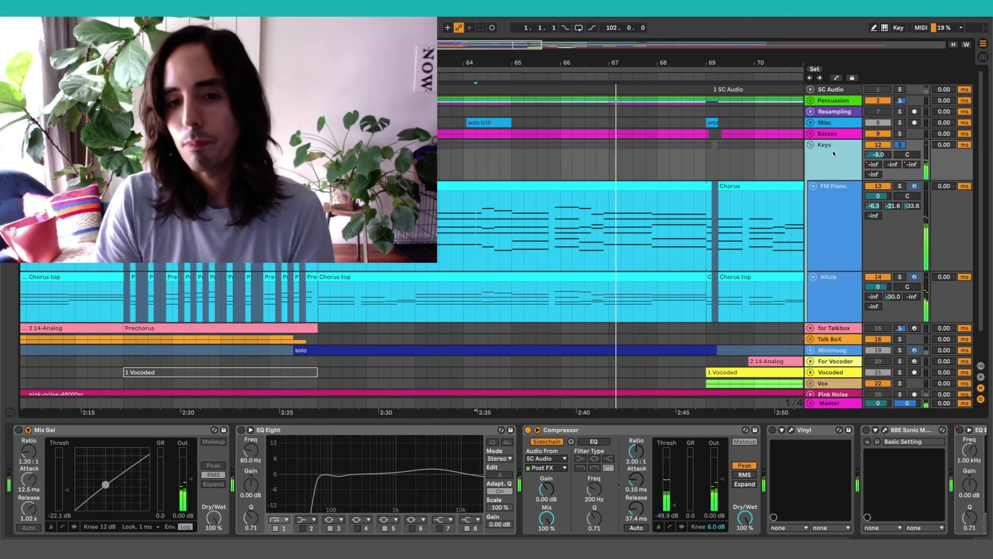
pyautogui.press('space')
# Switch Mix Gel, EQ Eight, Vinyl and BBE Sonic Maximizer back on and play the Keys group with the effects.
pyautogui.click(47, 435)
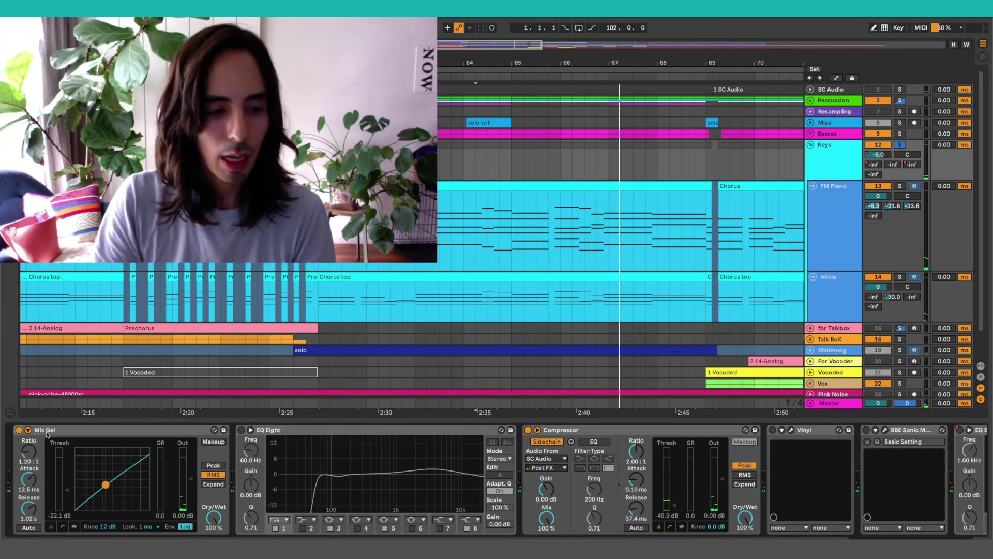
pyautogui.click(241, 430)
pyautogui.click(772, 430)
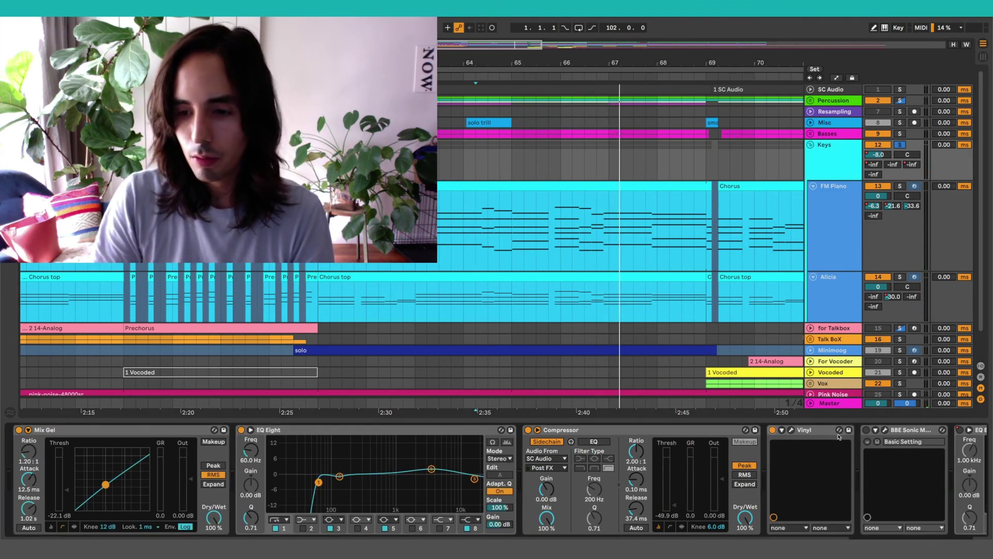
pyautogui.click(866, 429)
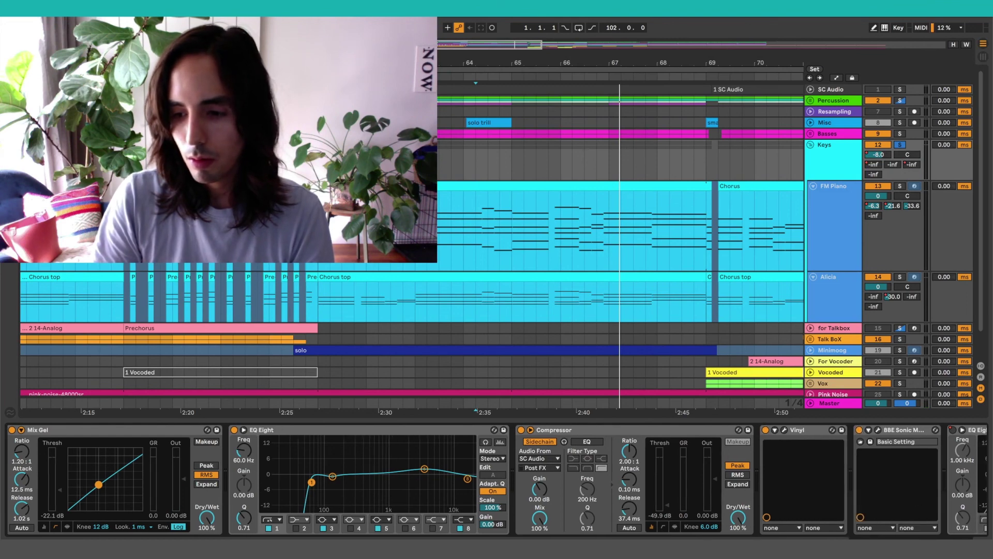
pyautogui.press('space')
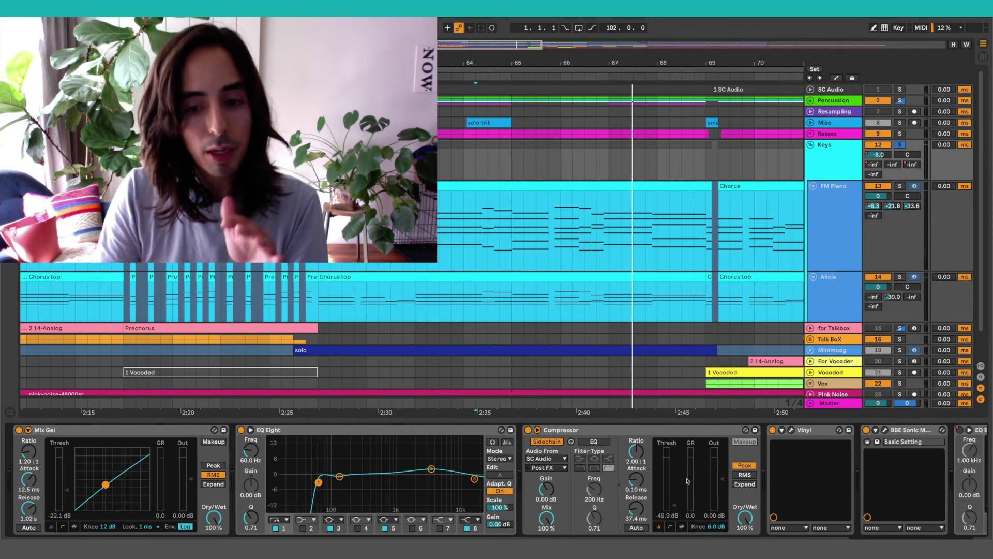
# Fold the Keys group and display the for Talkbox track's device chain.
pyautogui.click(647, 432)
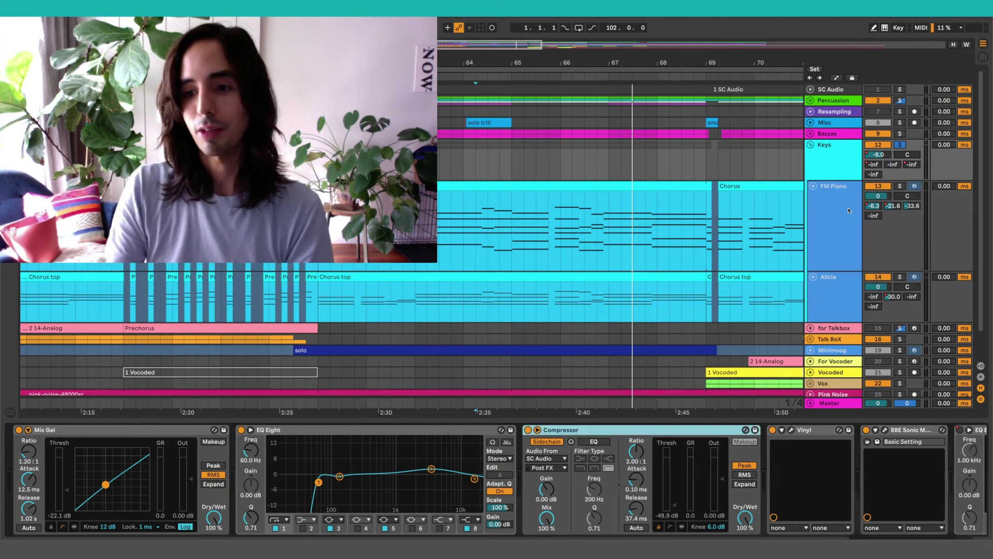
pyautogui.click(810, 145)
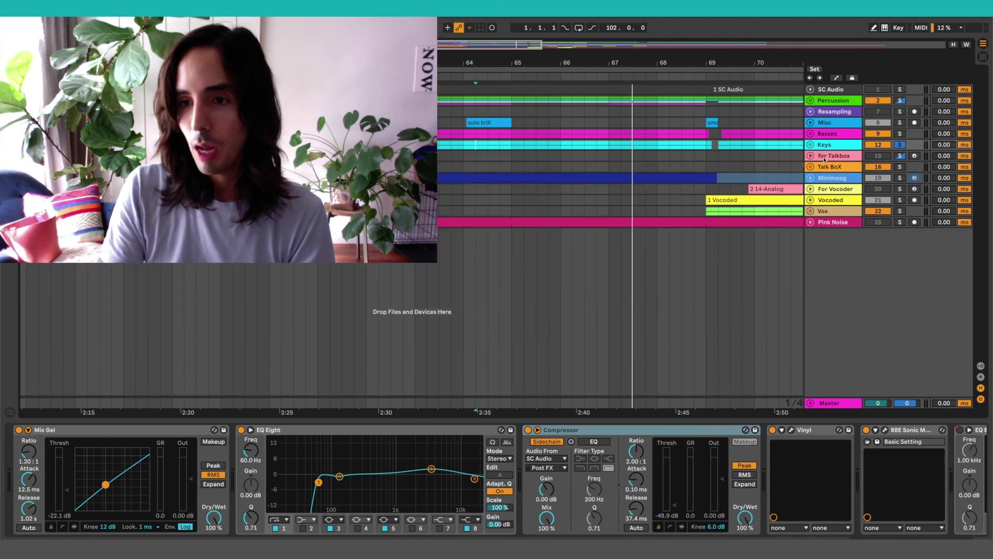
pyautogui.click(825, 158)
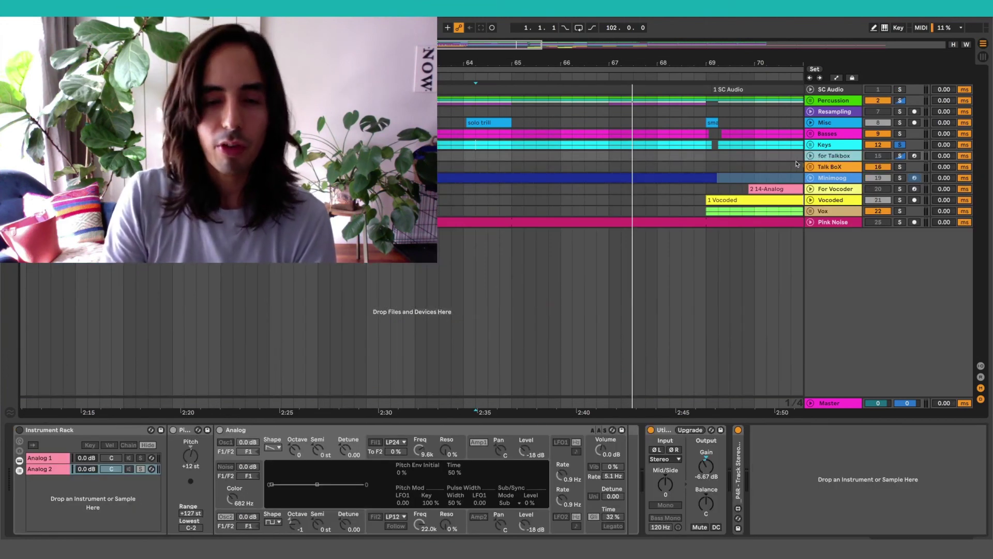
# Unfold the for Talkbox track, review the MIDI notes of its Chorus clip and fold the track again.
pyautogui.press('w')
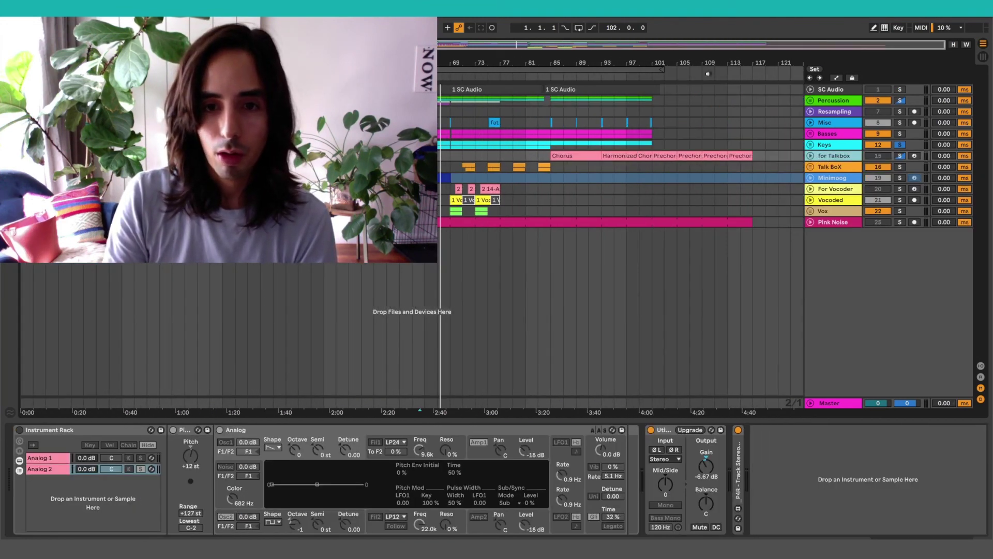
pyautogui.click(812, 155)
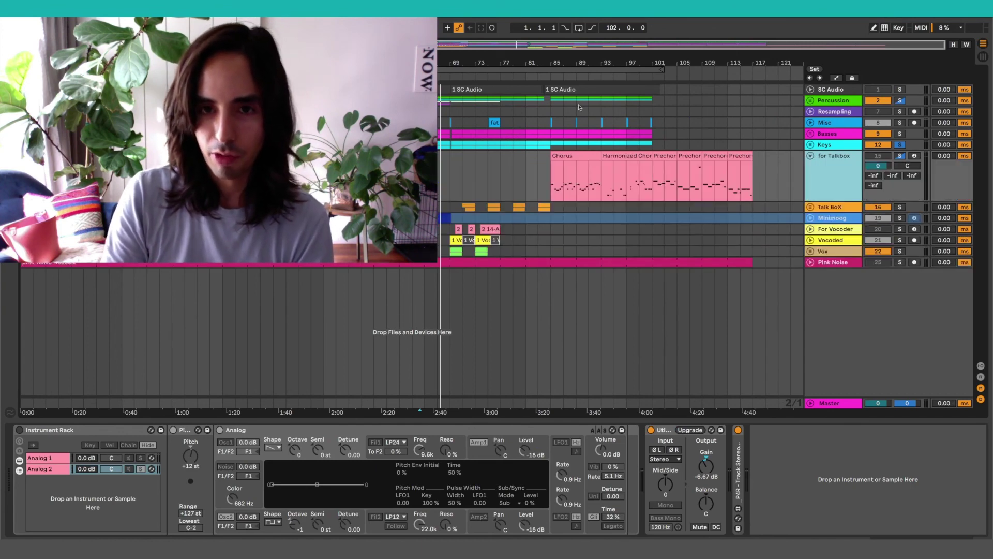
pyautogui.doubleClick(579, 155)
pyautogui.moveTo(467, 263); pyautogui.dragTo(498, 332)
pyautogui.scroll(1, 499, 332)
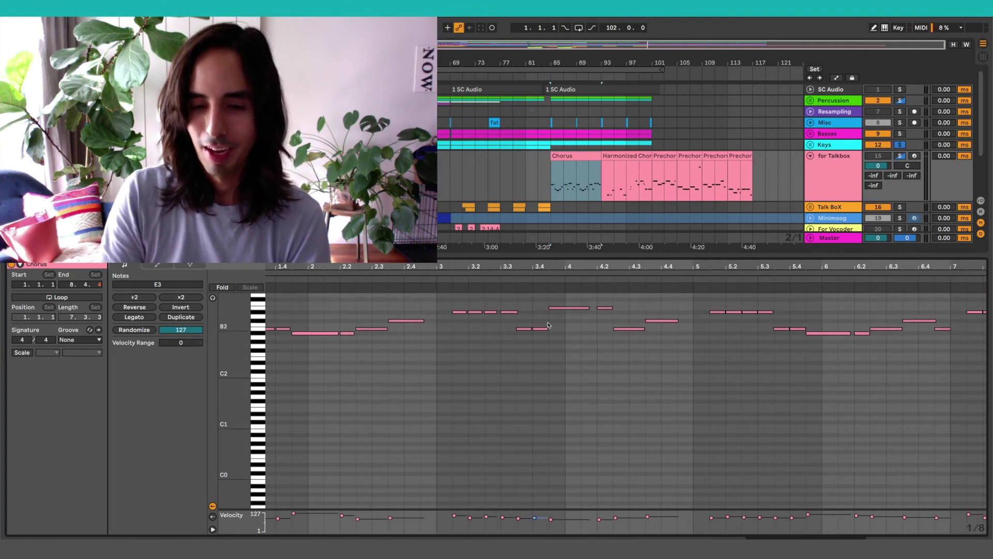
pyautogui.click(811, 156)
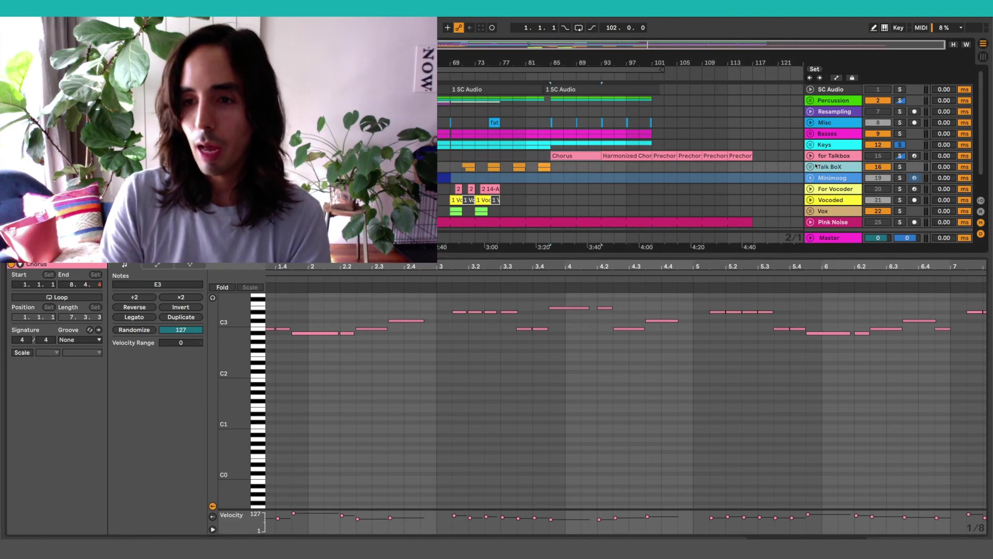
# Unfold the Talk BoX group, look over its Talkbox audio tracks and fold the group again.
pyautogui.click(811, 166)
pyautogui.scroll(-3, 809, 170)
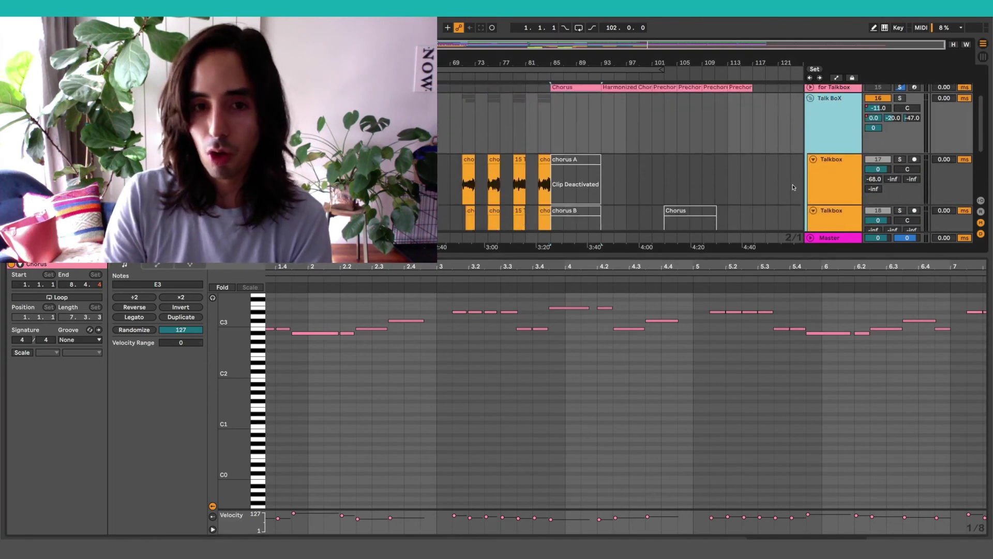
pyautogui.scroll(3, 808, 173)
pyautogui.click(811, 167)
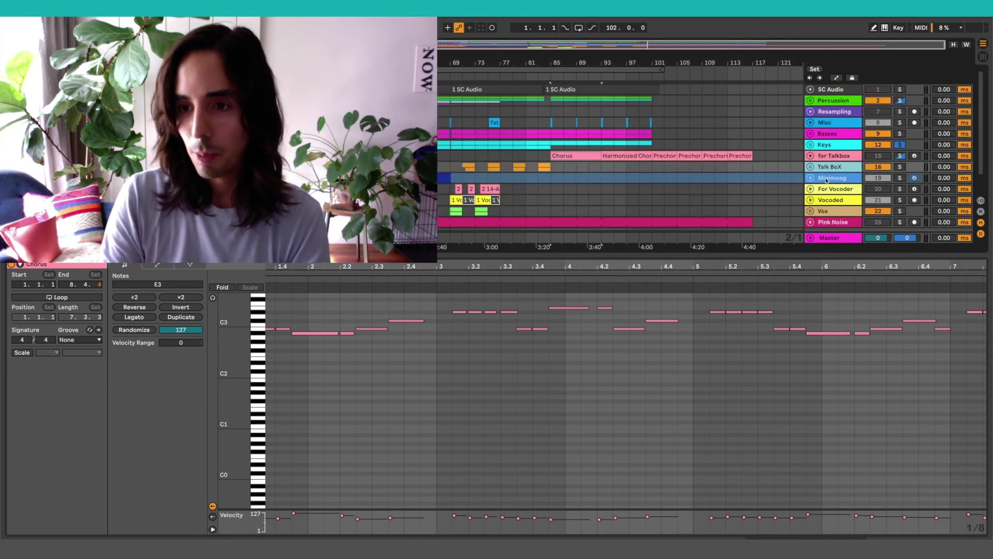
# Unfold the Minimoog track and show the MIDI notes of its solo clip.
pyautogui.click(826, 180)
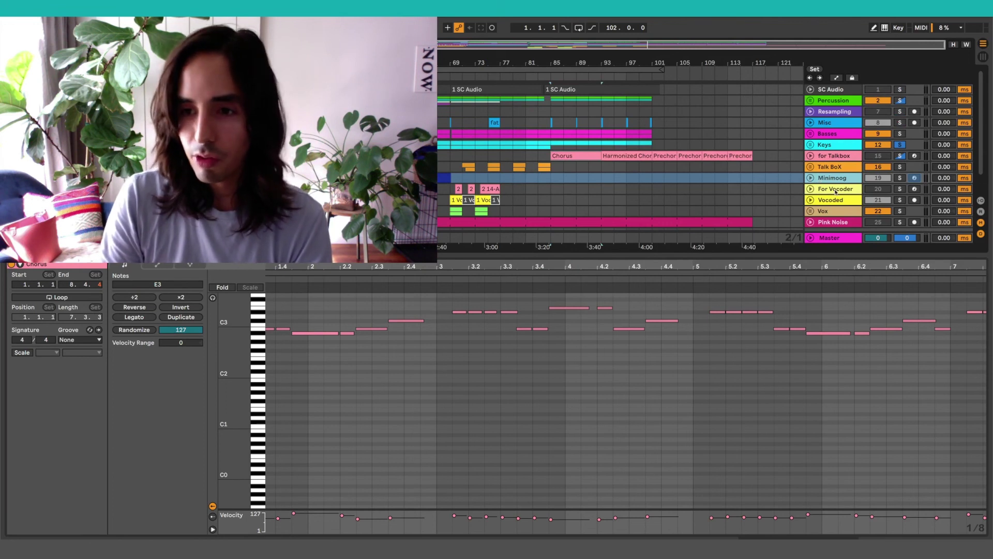
pyautogui.scroll(-1, 836, 192)
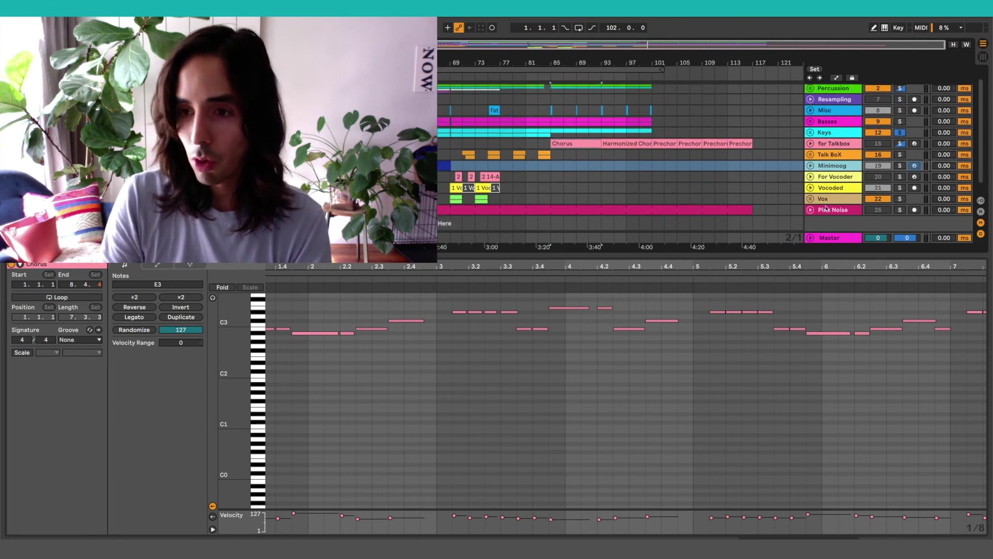
pyautogui.click(811, 166)
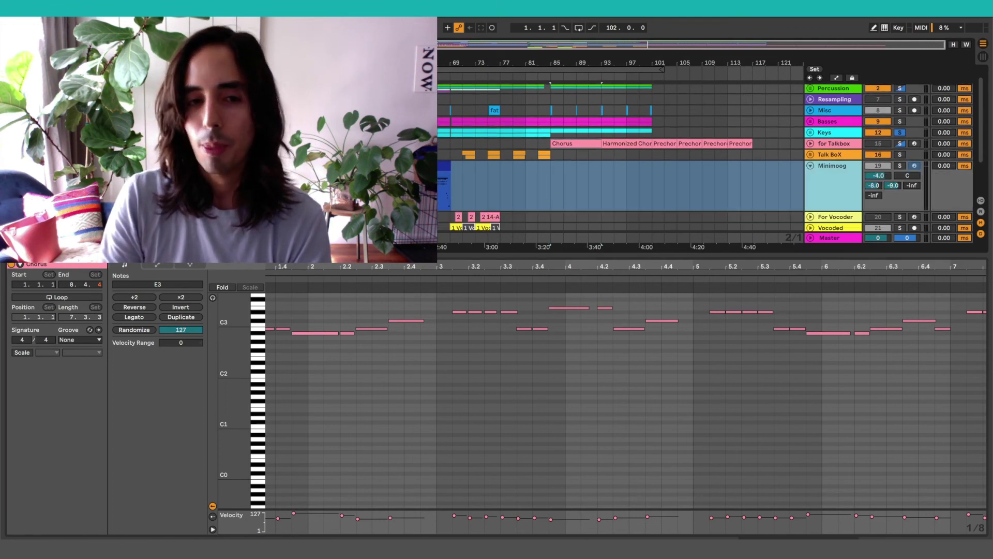
pyautogui.click(799, 190)
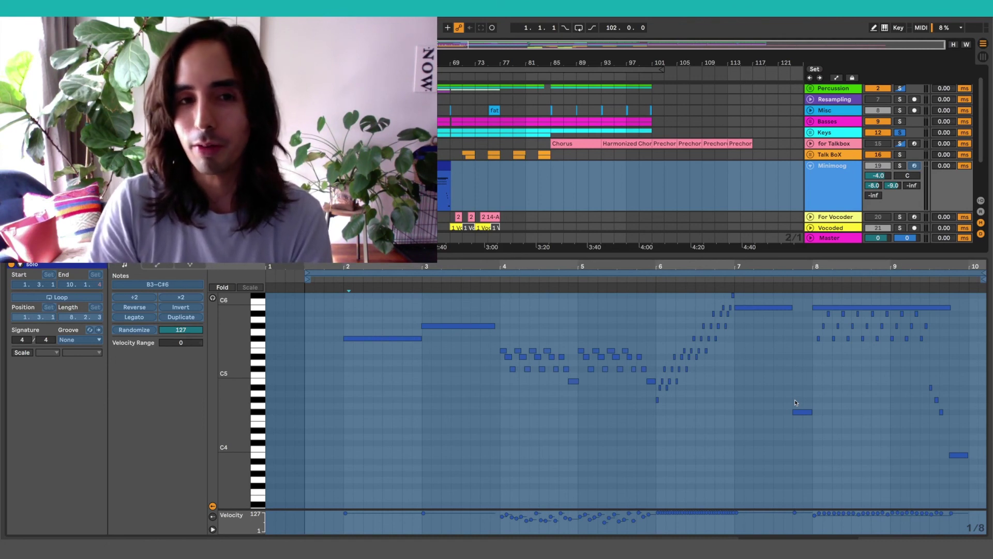
pyautogui.press('z')
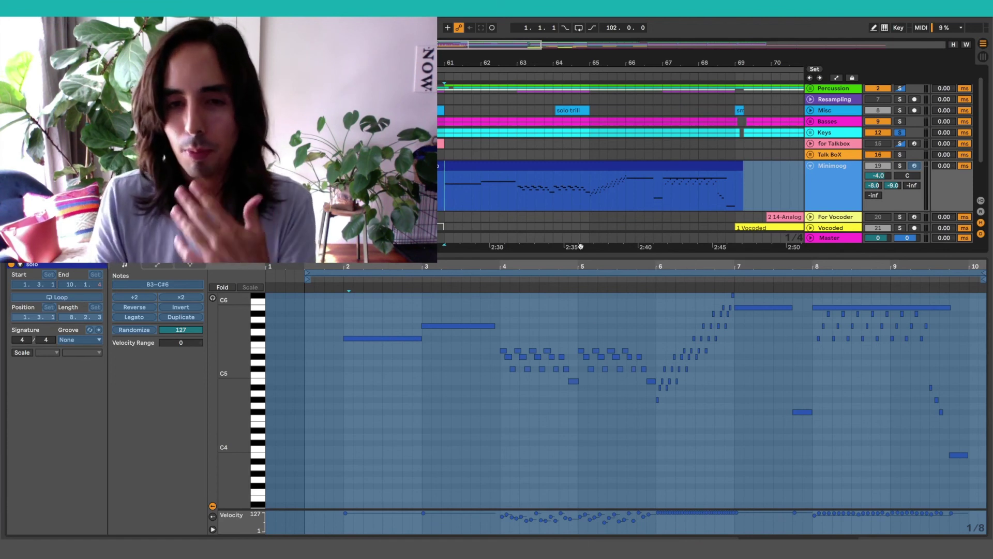
# Set the playback start at bar 63 in the solo clip and solo the Minimoog track instead of the Keys group.
pyautogui.click(517, 197)
pyautogui.click(900, 166)
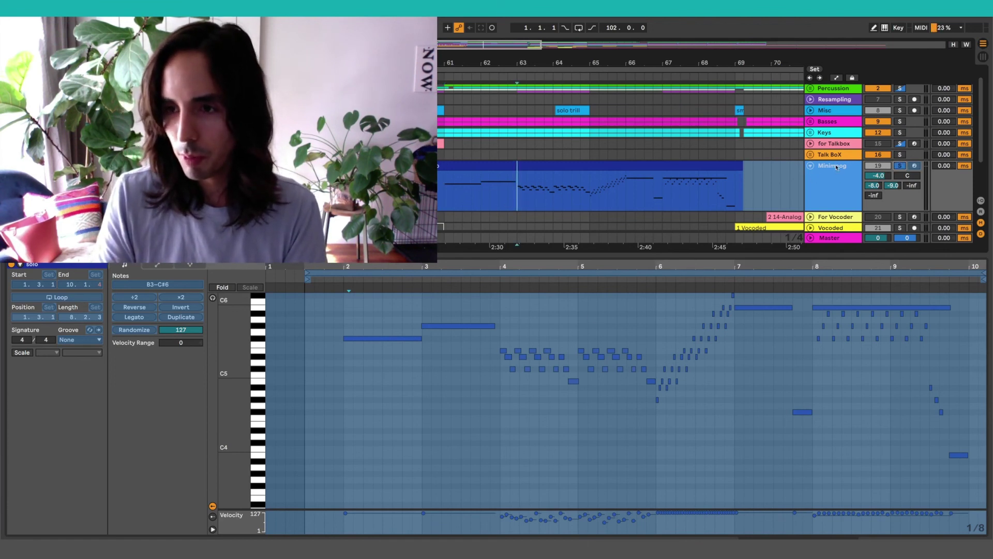
pyautogui.click(837, 166)
pyautogui.scroll(-3, 836, 170)
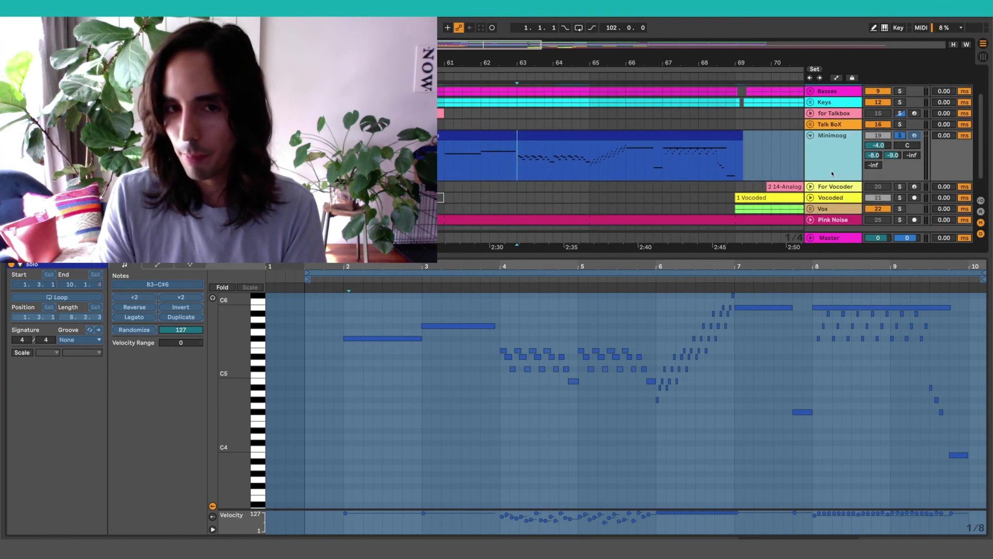
# Play the soloed Minimoog part from bar 63, stop playback and show the Minimoog track's device chain.
pyautogui.press('space')
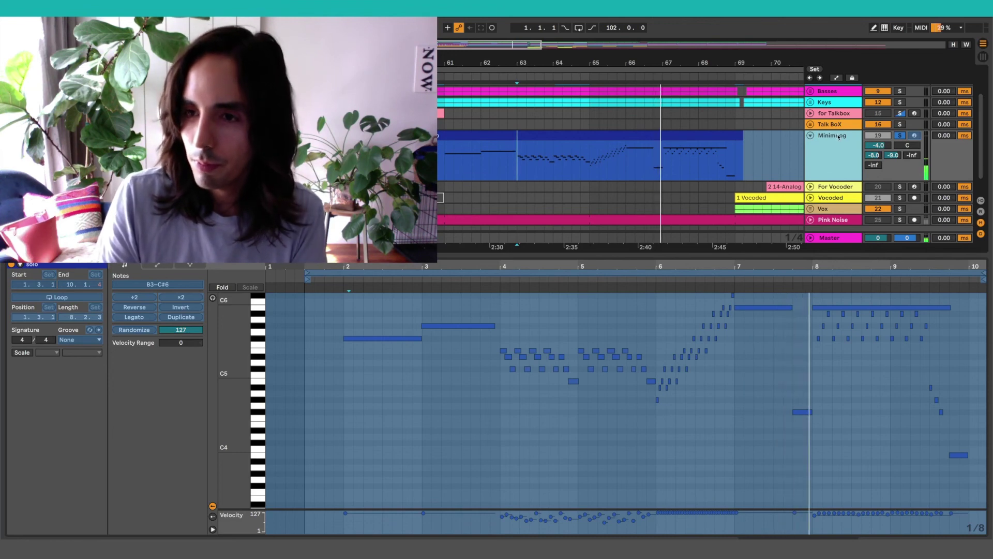
pyautogui.click(822, 198)
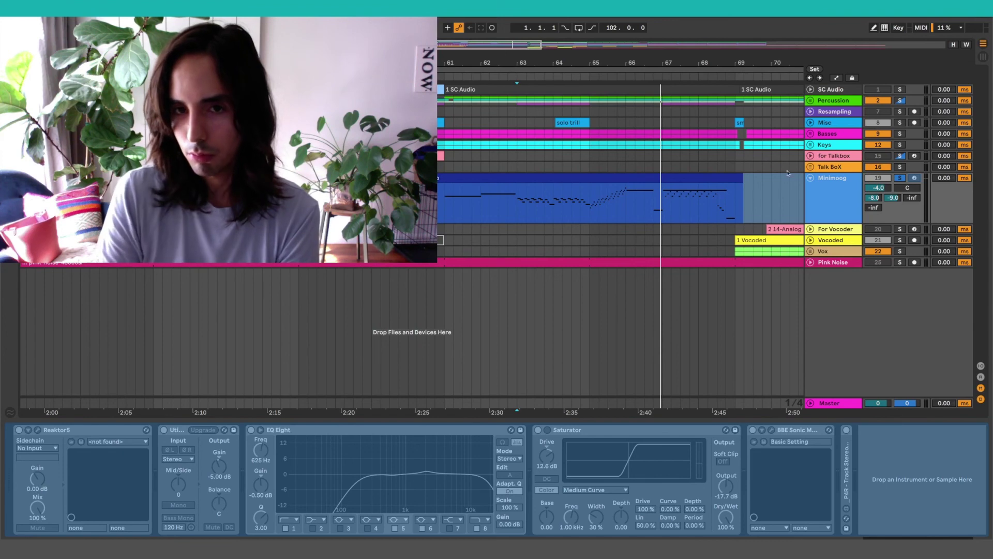
# Unfold the Misc track, look at its solo trill clip and fold the track again.
pyautogui.click(811, 121)
pyautogui.click(811, 121)
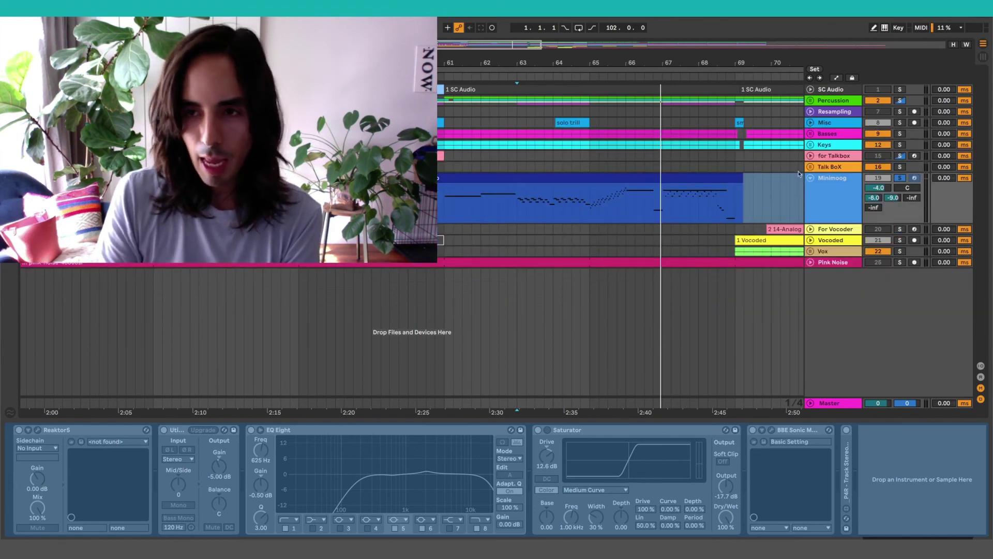
pyautogui.click(810, 122)
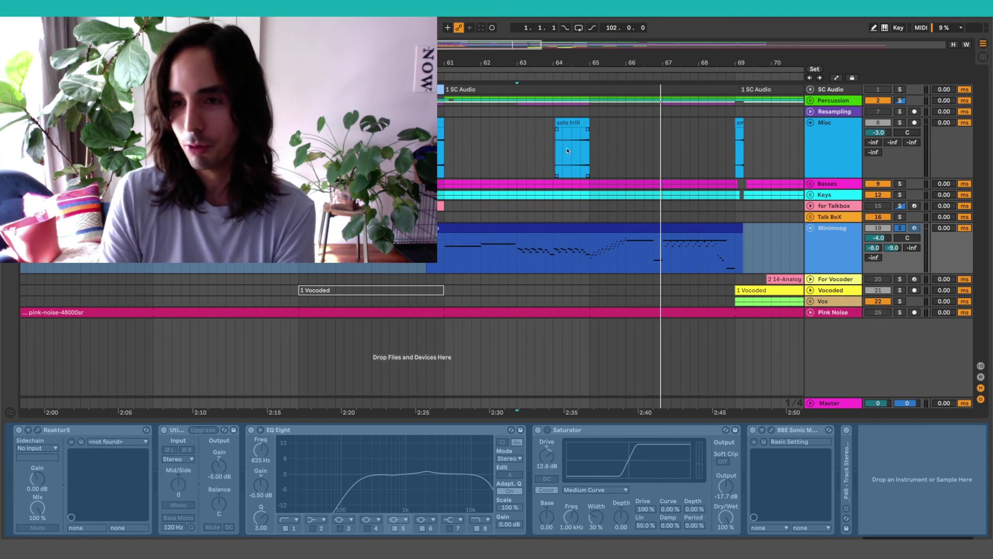
pyautogui.click(810, 123)
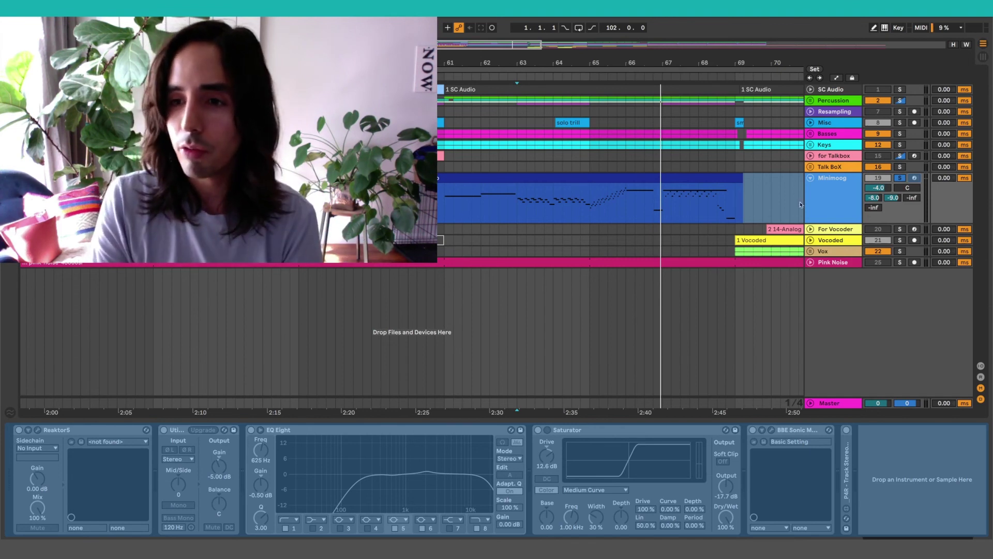
# Show the return tracks and view the devices of A Big Verb alongside those of the Minimoog track.
pyautogui.click(836, 179)
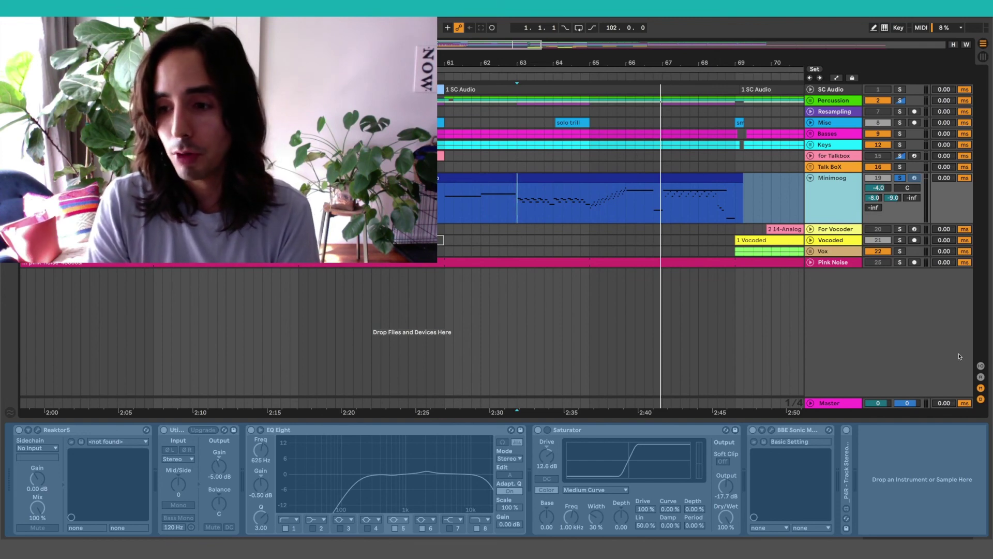
pyautogui.click(981, 377)
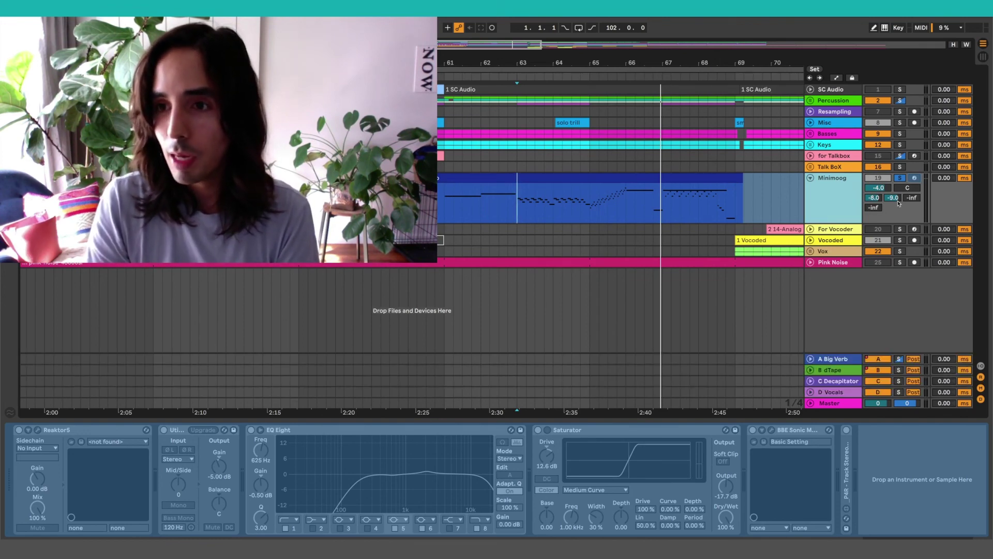
pyautogui.click(836, 359)
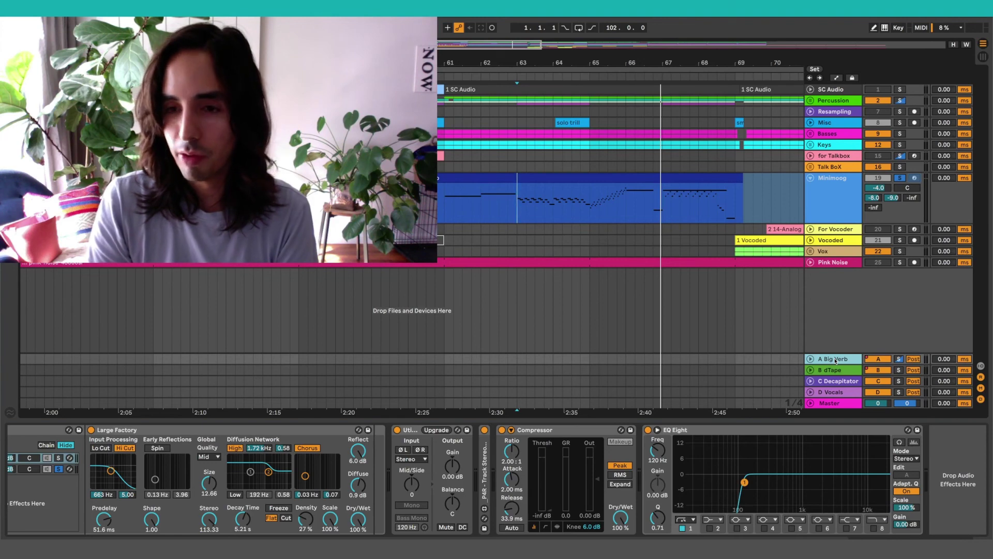
pyautogui.click(841, 179)
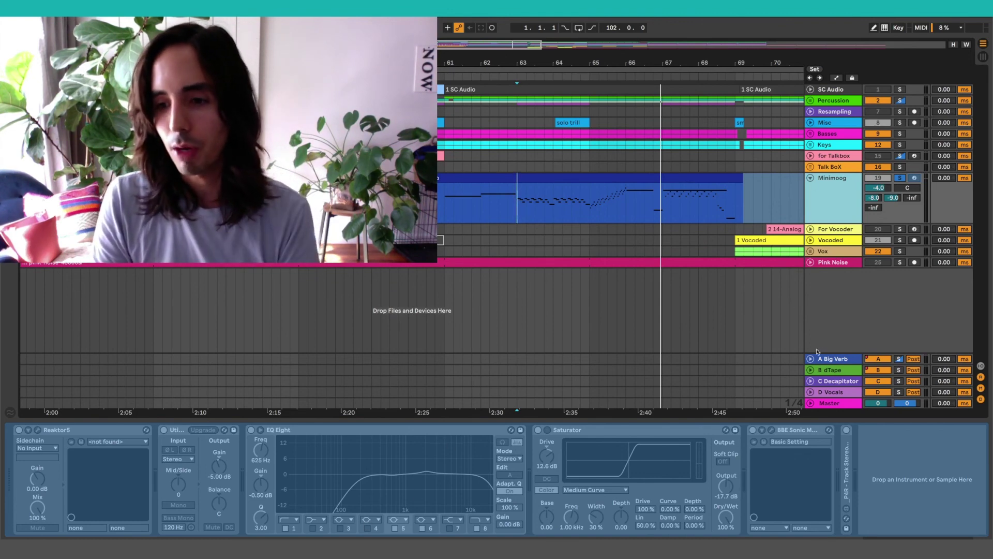
# Show the A Big Verb devices and inspect the Factory and RC24 chains of its Audio Effect Rack.
pyautogui.click(829, 359)
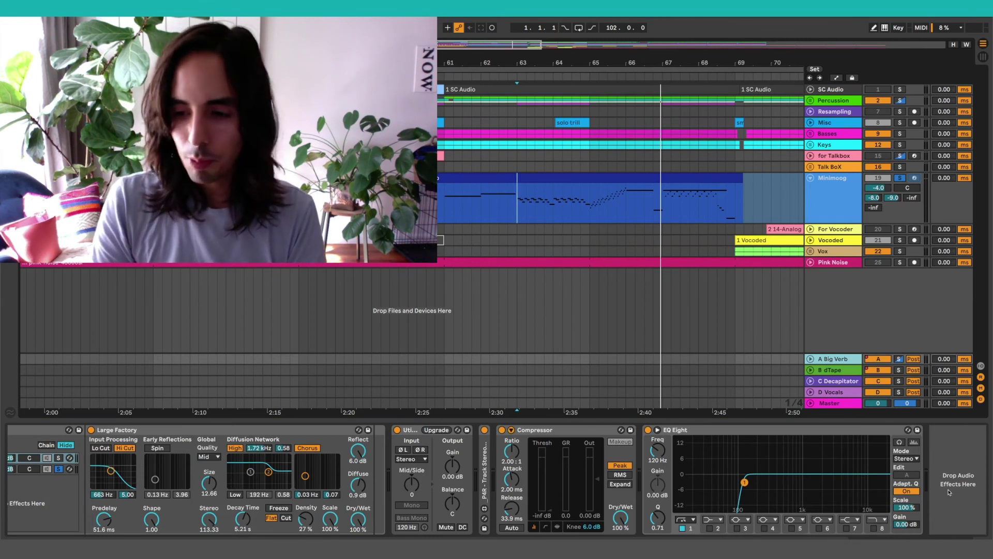
pyautogui.hscroll(-3, 949, 492)
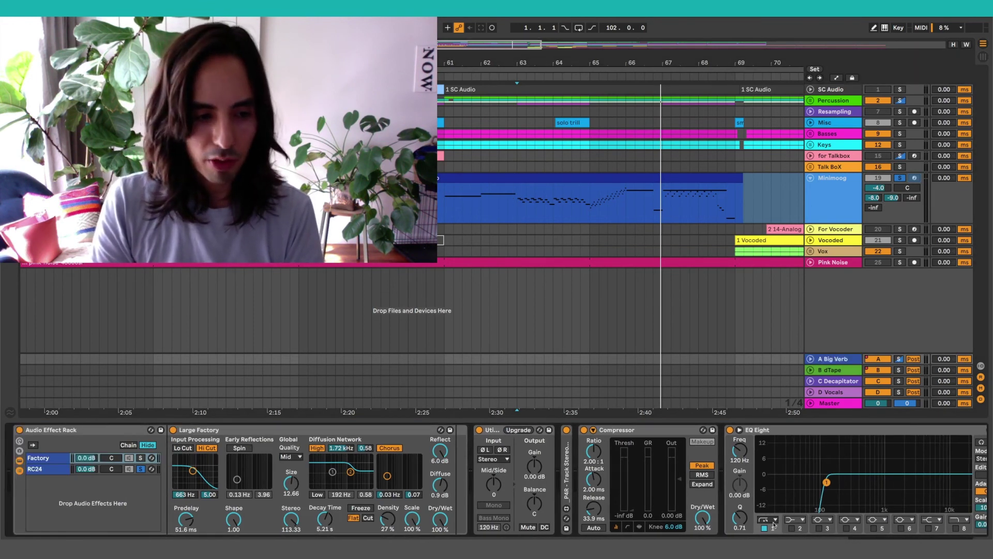
pyautogui.click(52, 461)
pyautogui.click(51, 468)
pyautogui.click(51, 459)
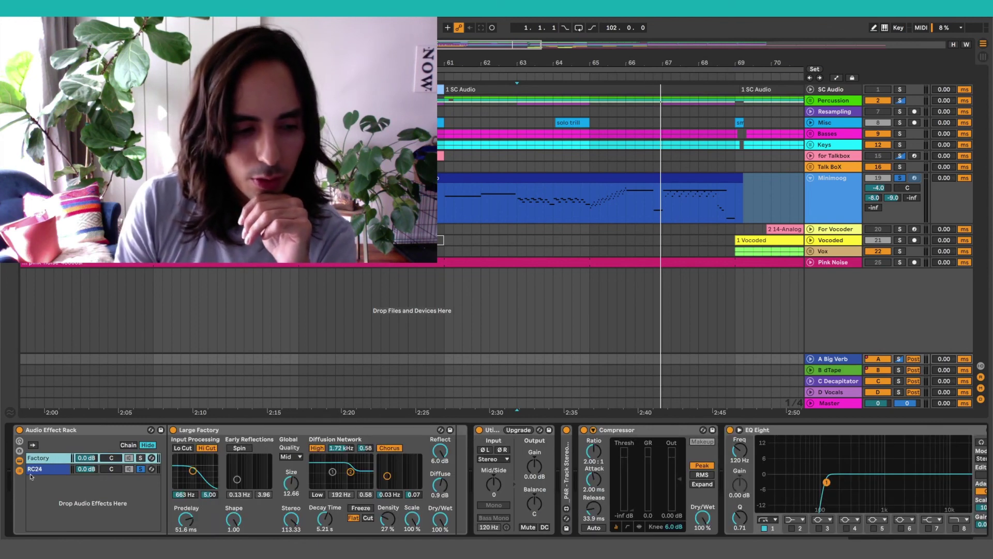
# Open the RC 24 reverb in the RC24 chain, check its Options and Spectrum displays and close its window.
pyautogui.click(38, 471)
pyautogui.click(192, 430)
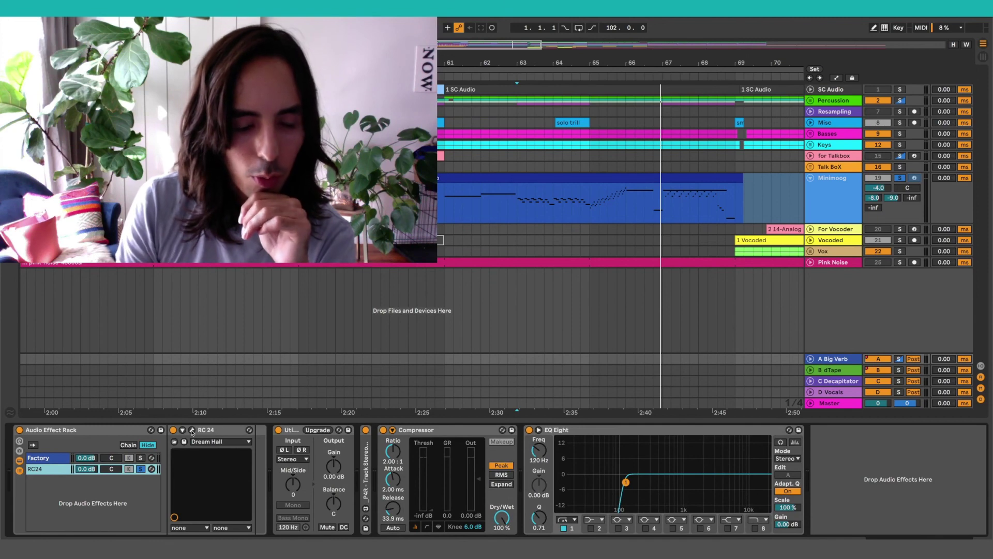
pyautogui.moveTo(247, 84); pyautogui.dragTo(678, 134)
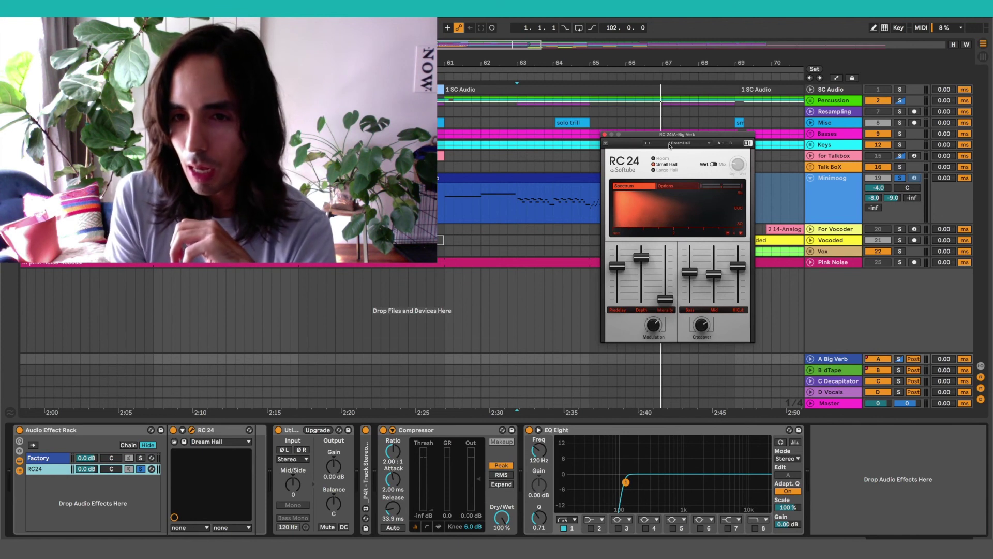
pyautogui.click(679, 187)
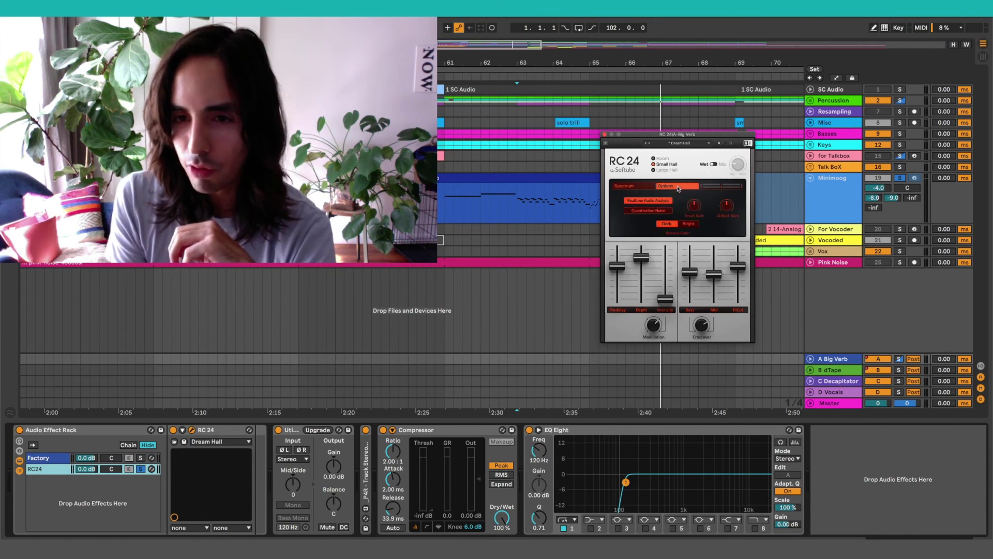
pyautogui.click(646, 189)
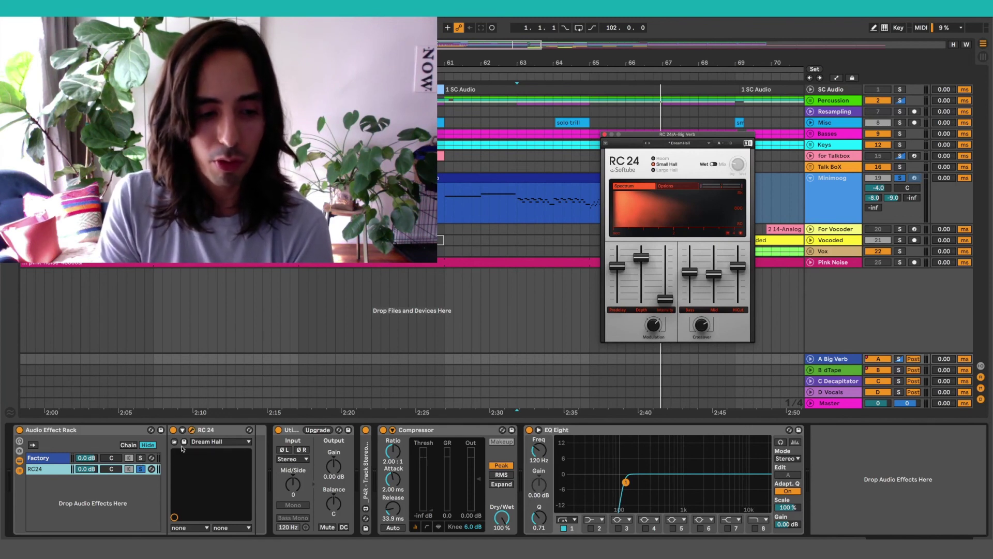
pyautogui.click(192, 430)
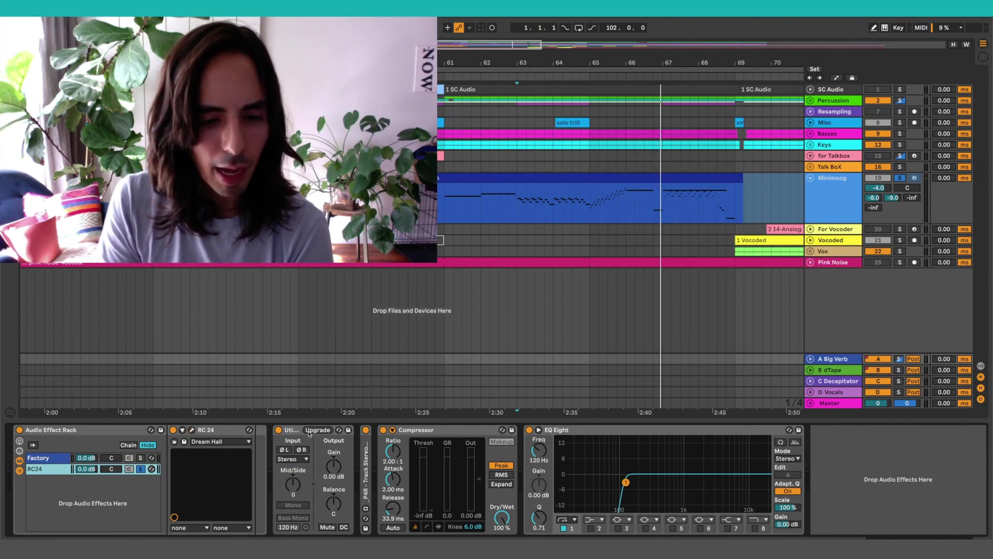
# Reveal and hide the sidechain settings of A Big Verb's Compressor and select its EQ Eight.
pyautogui.click(393, 430)
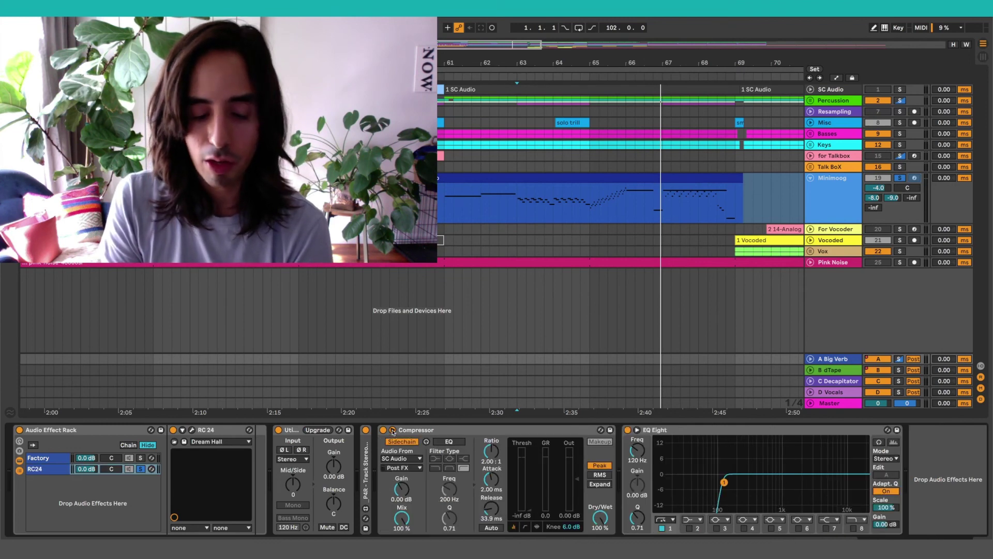
pyautogui.click(393, 430)
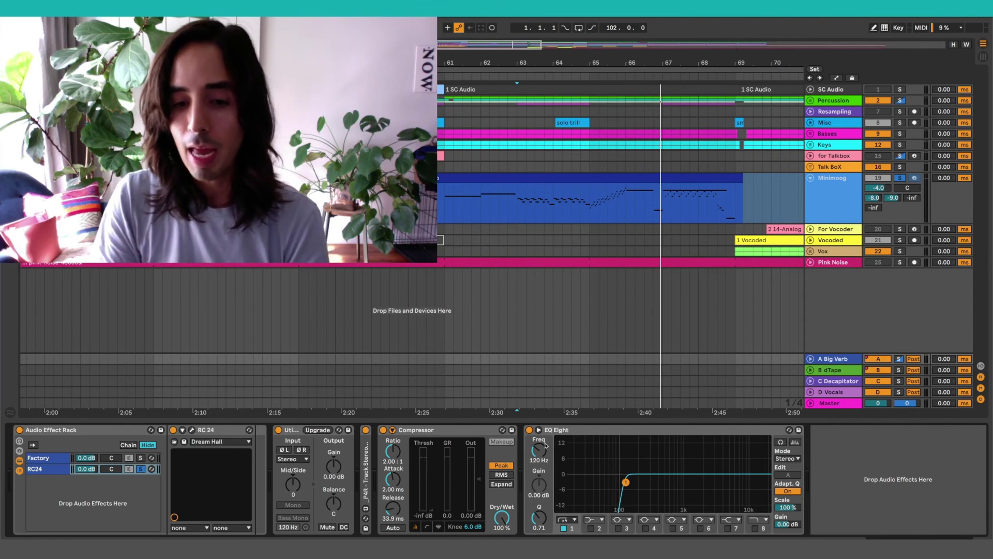
pyautogui.click(634, 428)
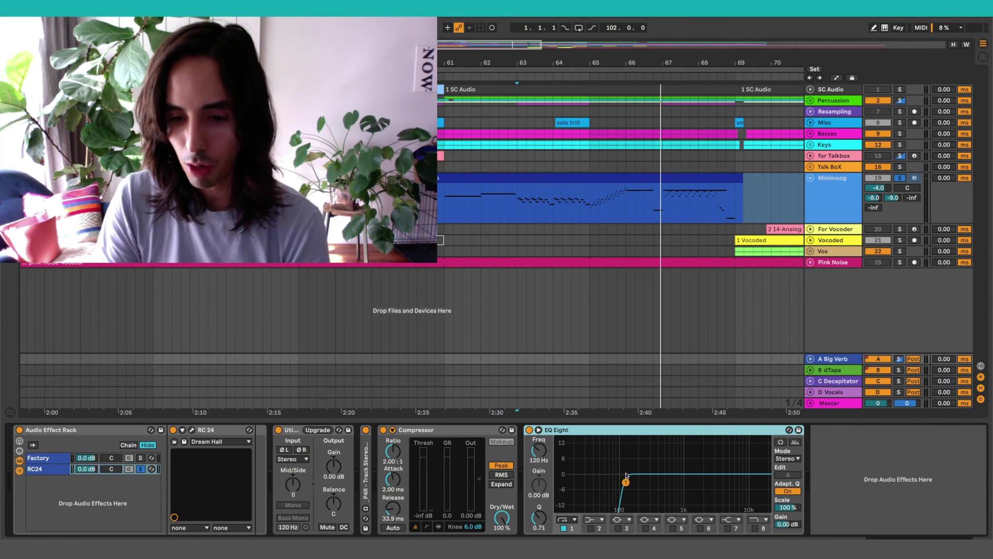
# Show the B dTape return's devices and reveal the devices inside the Tape Attempt rack's chain.
pyautogui.click(832, 371)
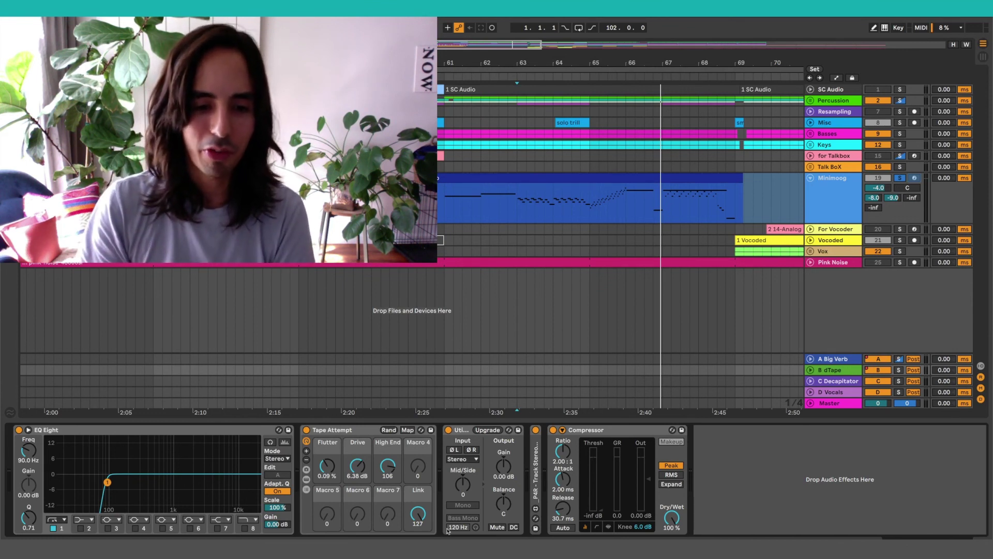
pyautogui.click(356, 430)
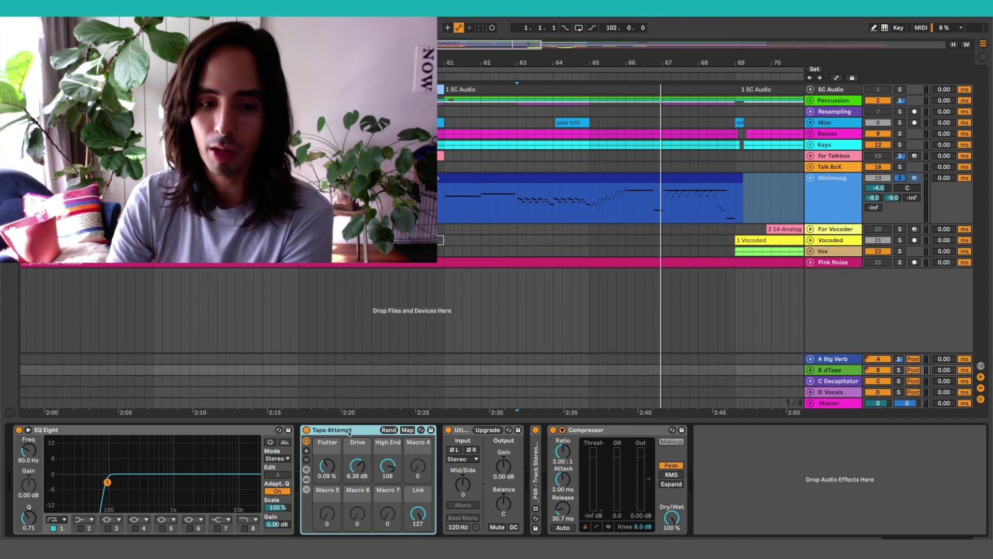
pyautogui.click(307, 489)
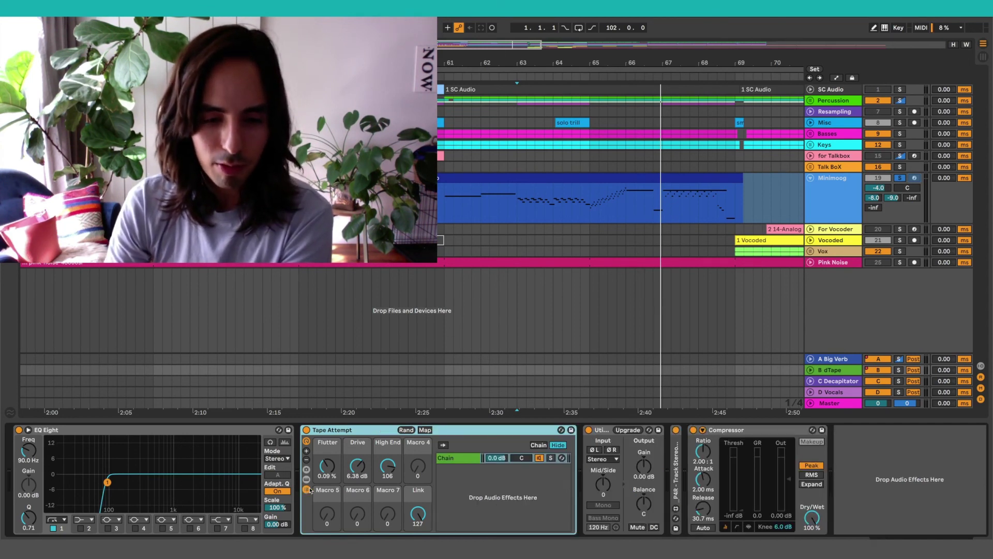
pyautogui.click(458, 460)
pyautogui.hscroll(5, 595, 495)
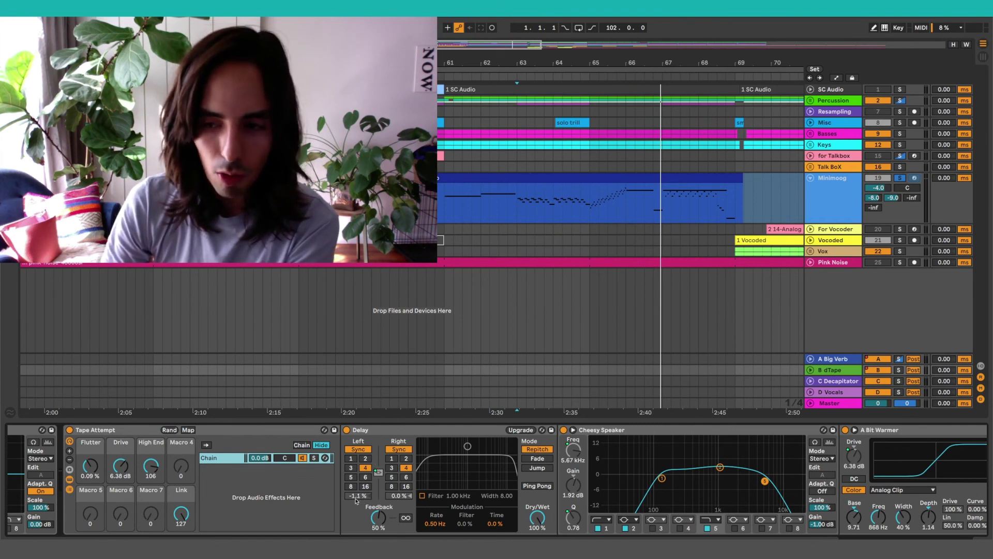
# Review the Delay, Cheesy Speaker, A Bit Warmer and LFO devices, including A Bit Warmer's curve types, keeping Analog Clip.
pyautogui.moveTo(353, 498); pyautogui.dragTo(353, 496)
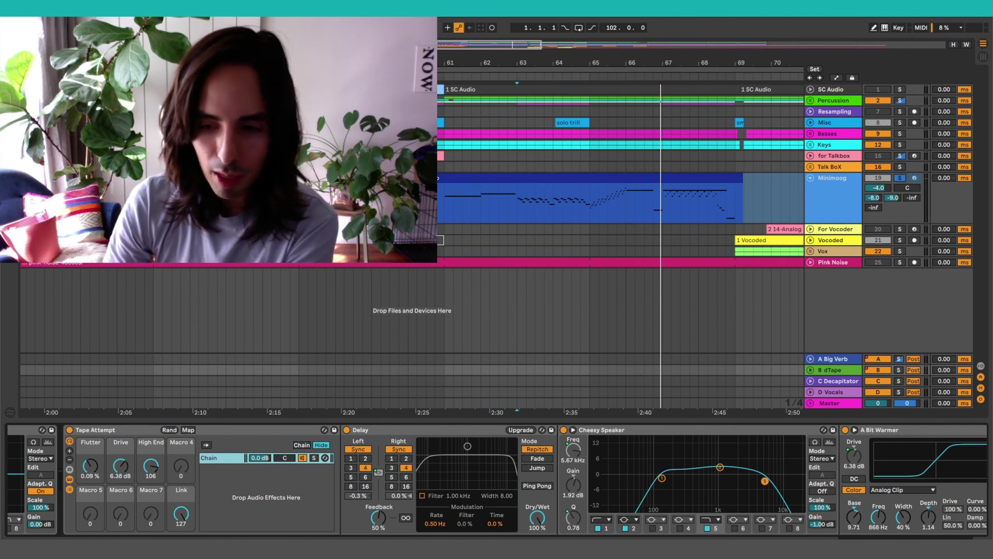
pyautogui.hscroll(5, 848, 456)
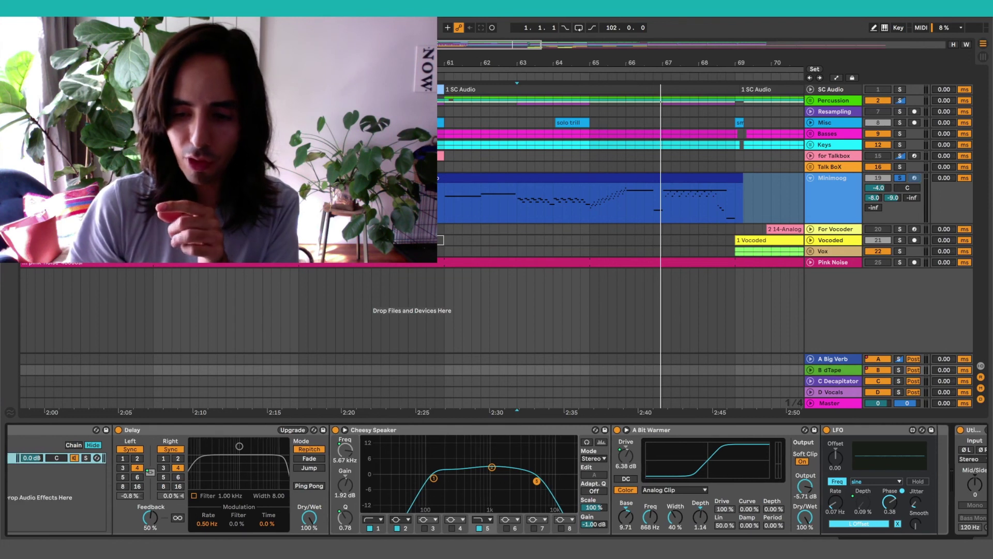
pyautogui.hscroll(-5, 311, 525)
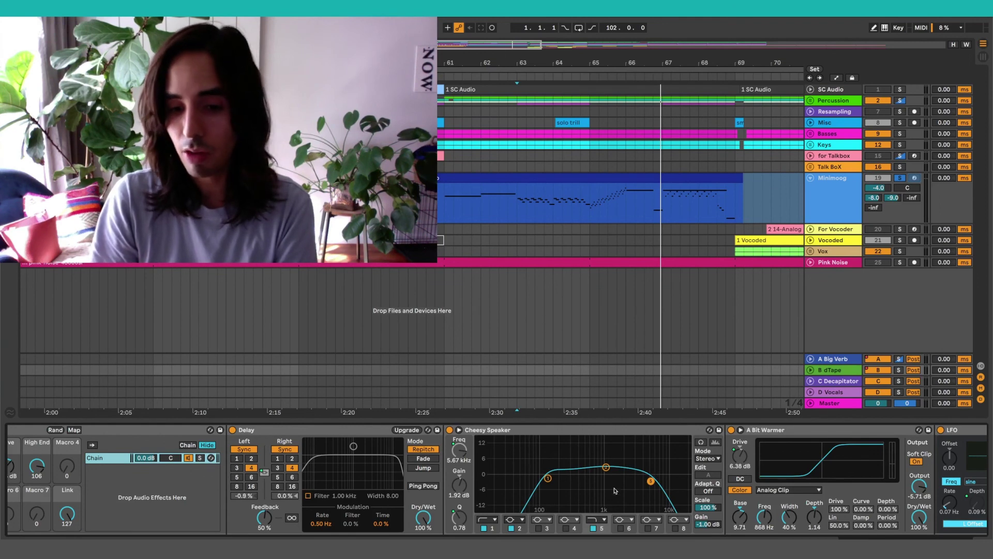
pyautogui.hscroll(5, 788, 517)
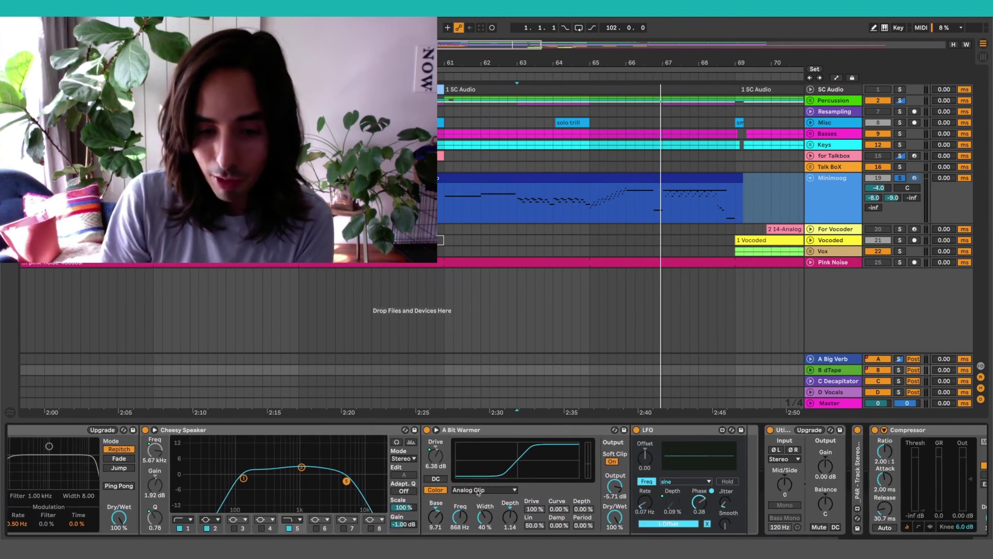
pyautogui.click(478, 490)
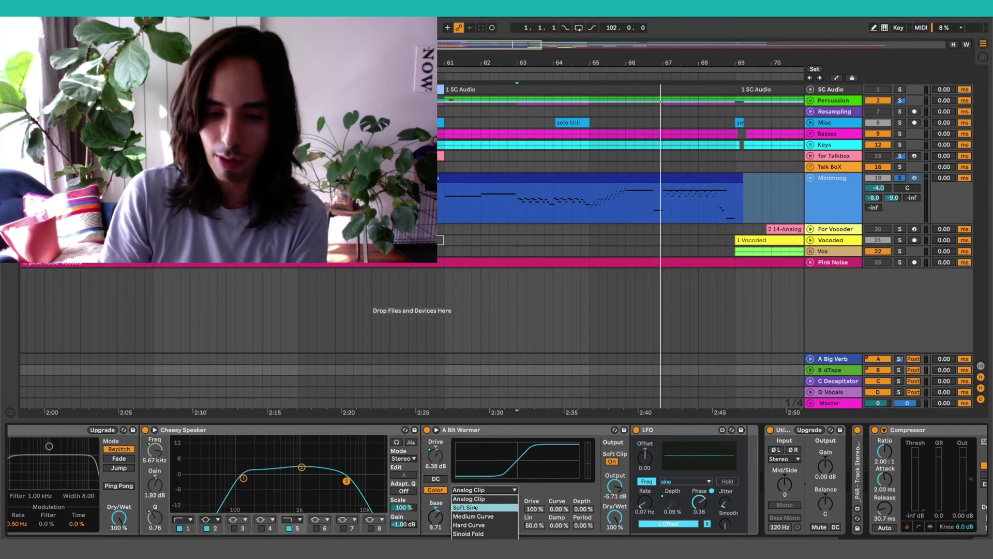
pyautogui.click(497, 494)
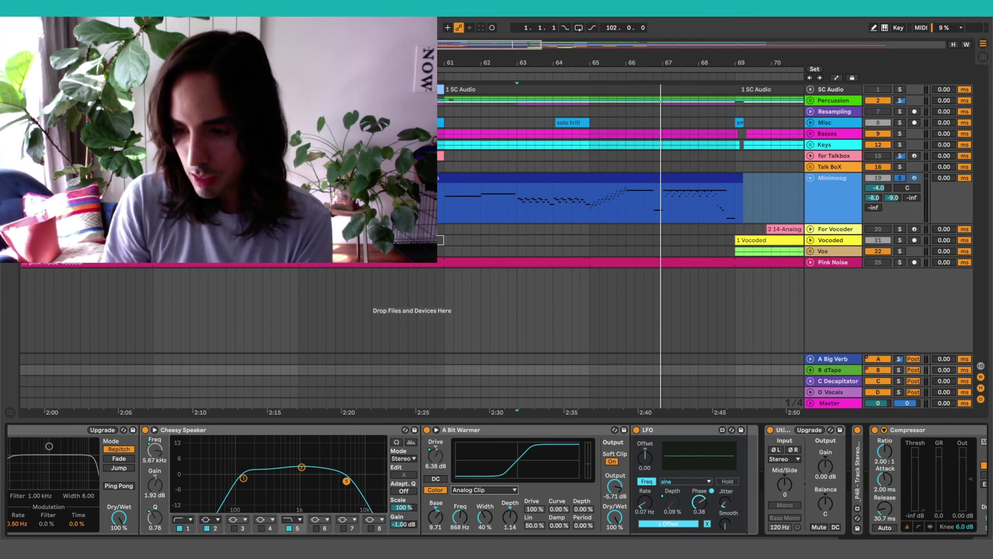
# Go back to the start of the Tape Attempt rack and hide its chain list and inner devices.
pyautogui.hscroll(3, 857, 529)
pyautogui.hscroll(-15, 496, 479)
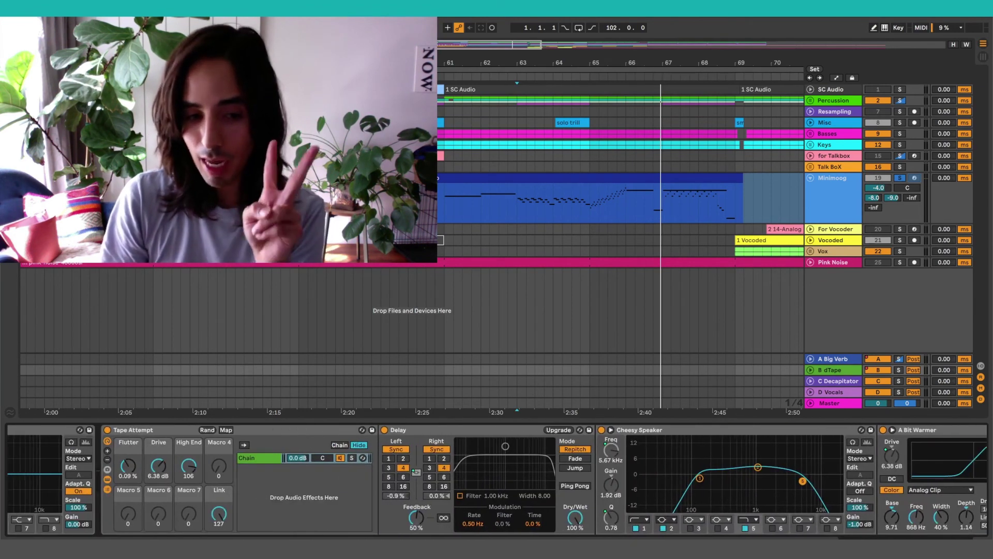
pyautogui.click(107, 489)
pyautogui.click(108, 487)
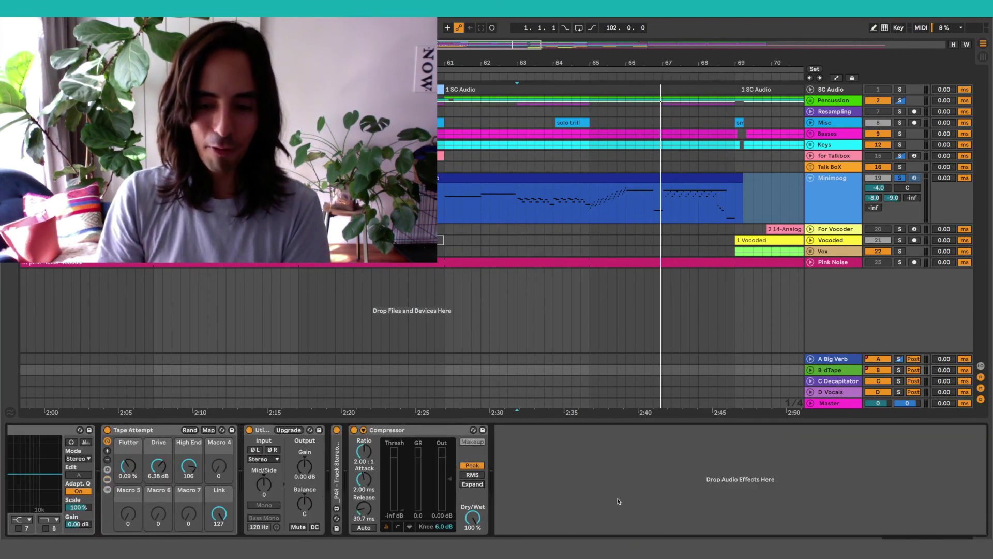
# Reveal the Tape Attempt rack's chain list once more and hide it again.
pyautogui.hscroll(-5, 797, 493)
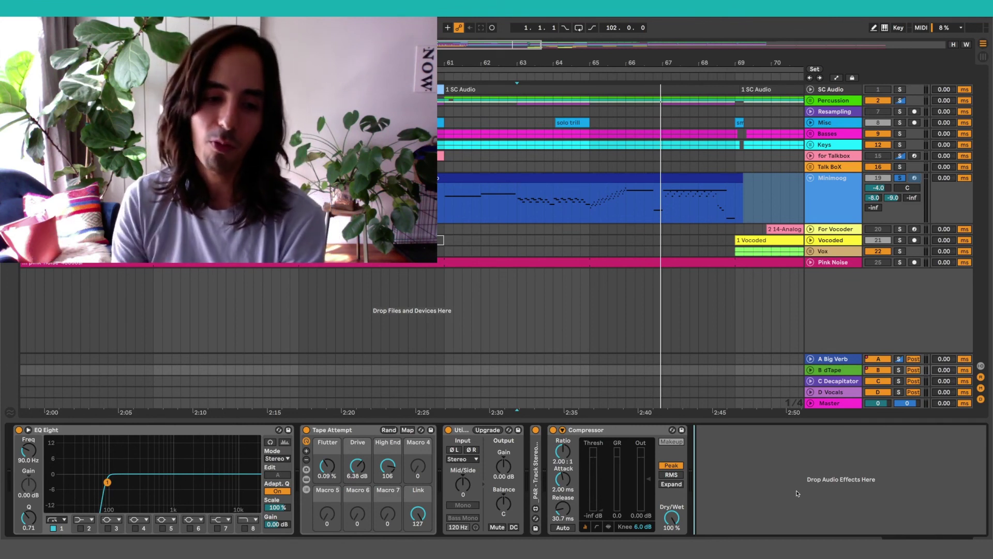
pyautogui.click(306, 490)
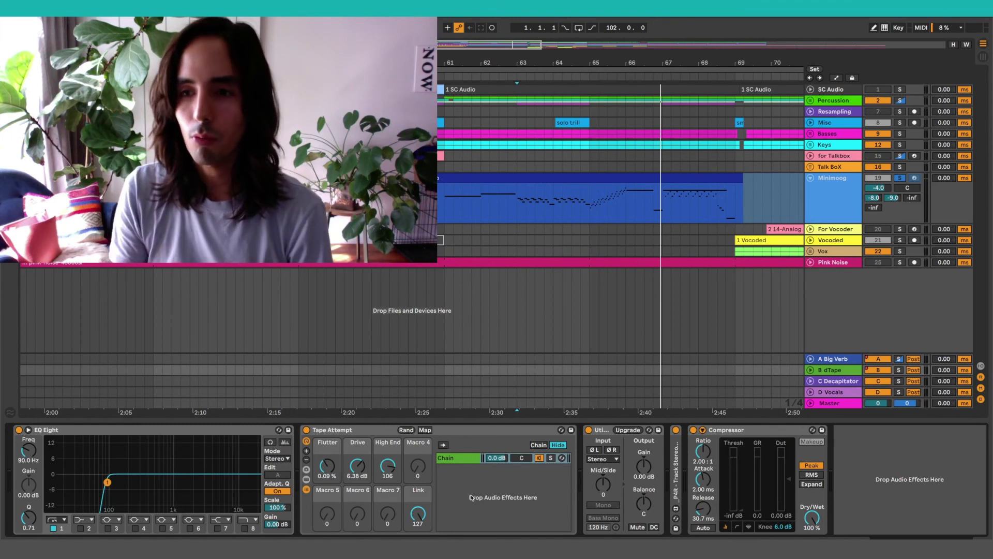
pyautogui.click(306, 489)
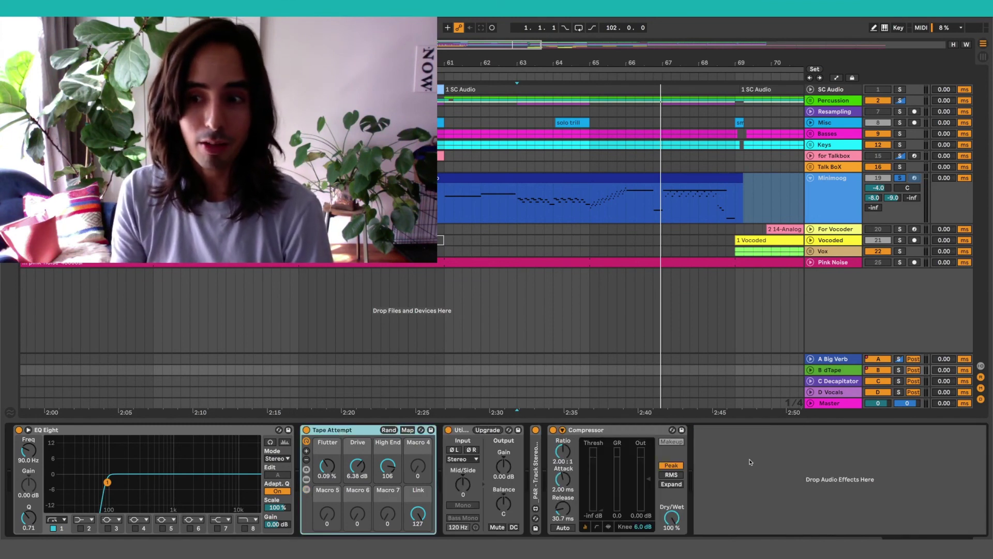
# Unfold the Keys group and show the FM Piano track's devices.
pyautogui.click(801, 484)
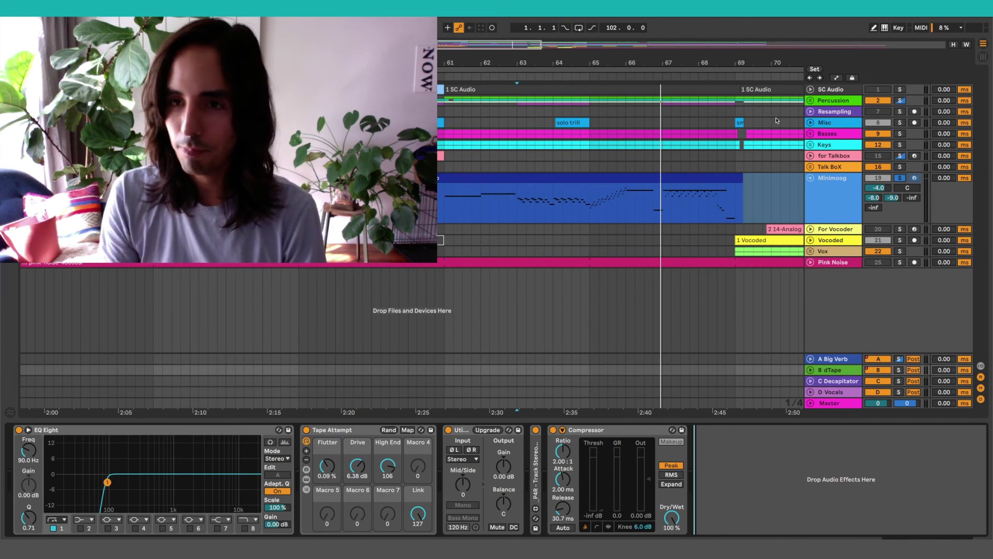
pyautogui.moveTo(726, 62)
pyautogui.mouseDown()
pyautogui.moveTo(719, 36)
pyautogui.moveTo(693, 42)
pyautogui.moveTo(719, 44)
pyautogui.mouseUp()
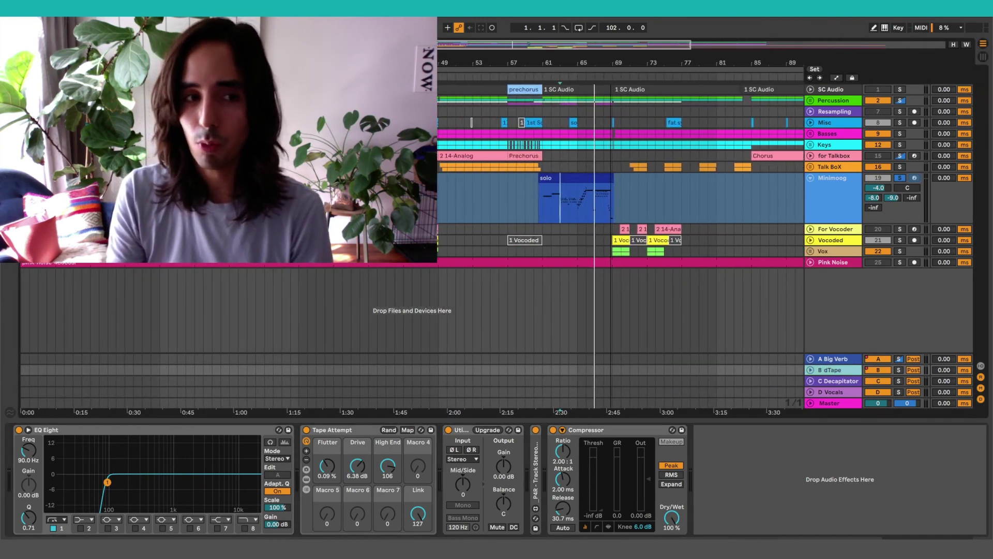
pyautogui.click(809, 144)
pyautogui.moveTo(620, 61); pyautogui.dragTo(706, 76)
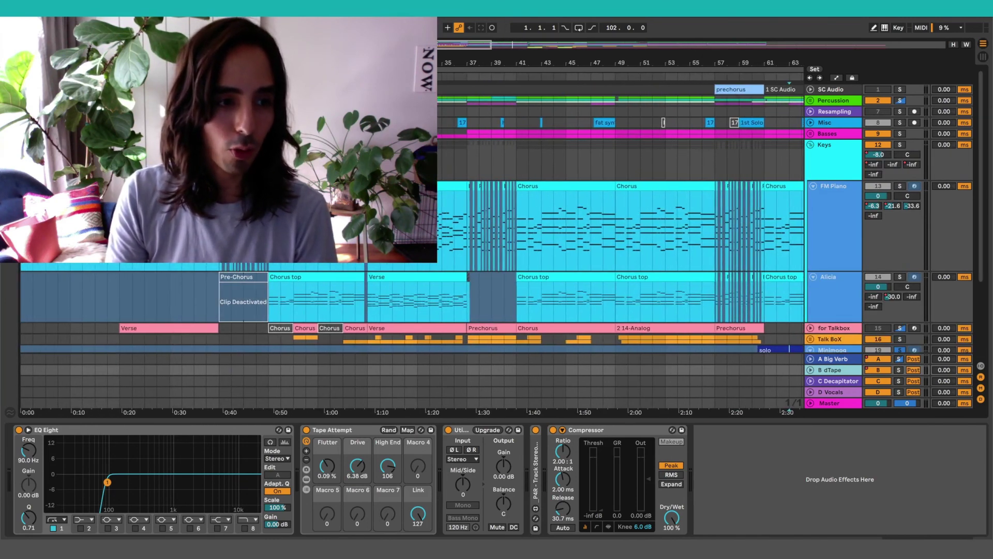
pyautogui.click(833, 186)
# Examine the FM Piano part around the start of the verse at bar 9 and return to a wide arrangement view.
pyautogui.moveTo(621, 63); pyautogui.dragTo(680, 74)
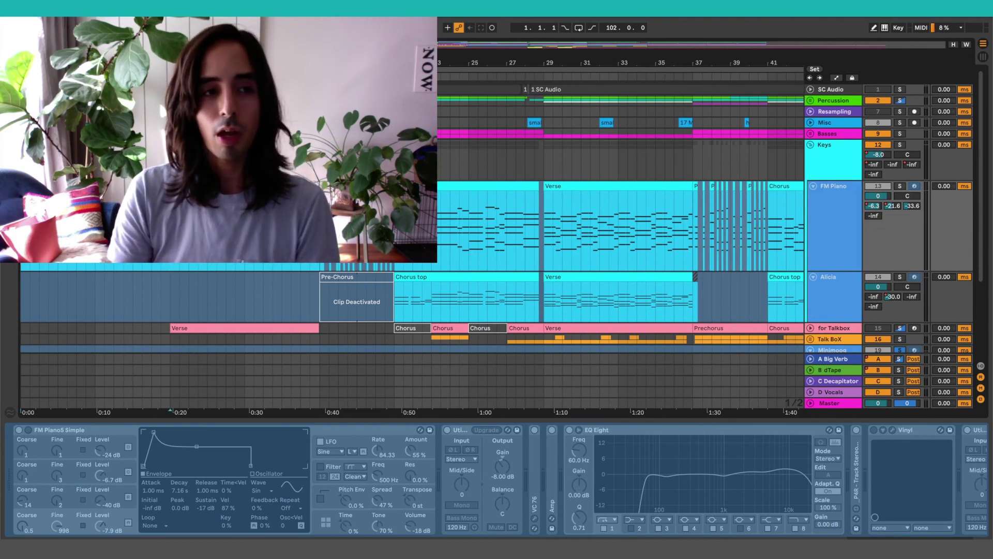
pyautogui.press('+')
pyautogui.press('+')
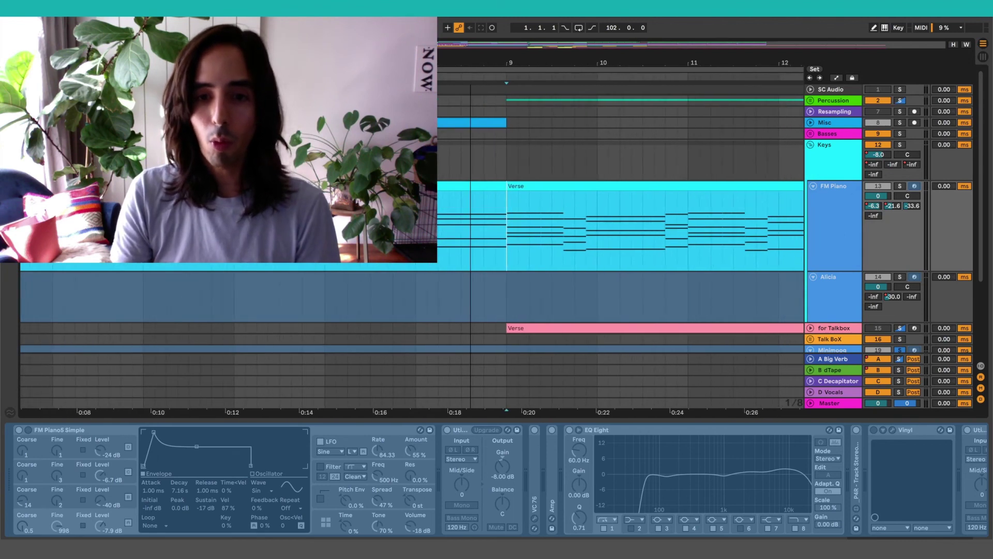
pyautogui.moveTo(472, 72); pyautogui.dragTo(473, 69)
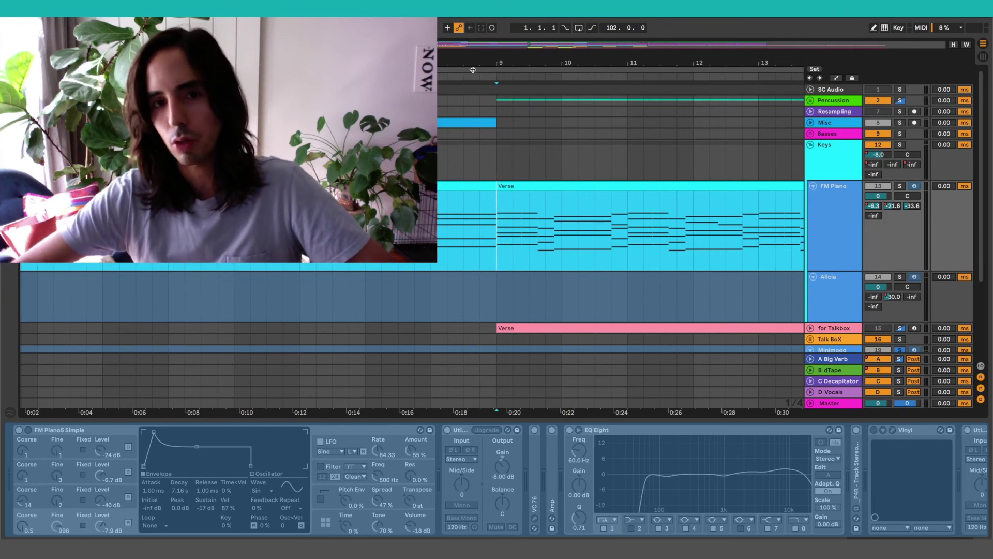
pyautogui.moveTo(585, 64); pyautogui.dragTo(718, 329)
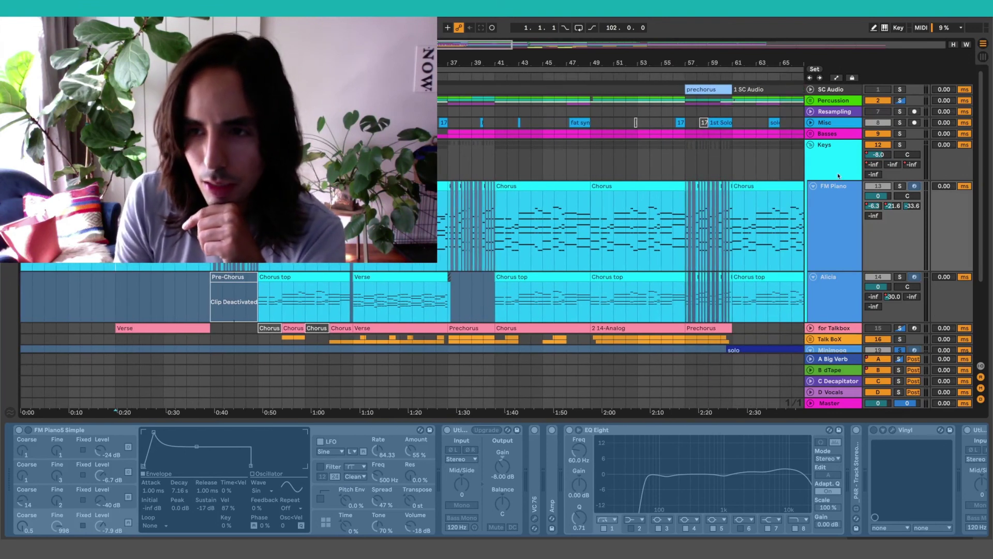
# Unfold the Basses group and show the Monark and Bass guitar clips around bar 61.
pyautogui.click(838, 135)
pyautogui.click(810, 134)
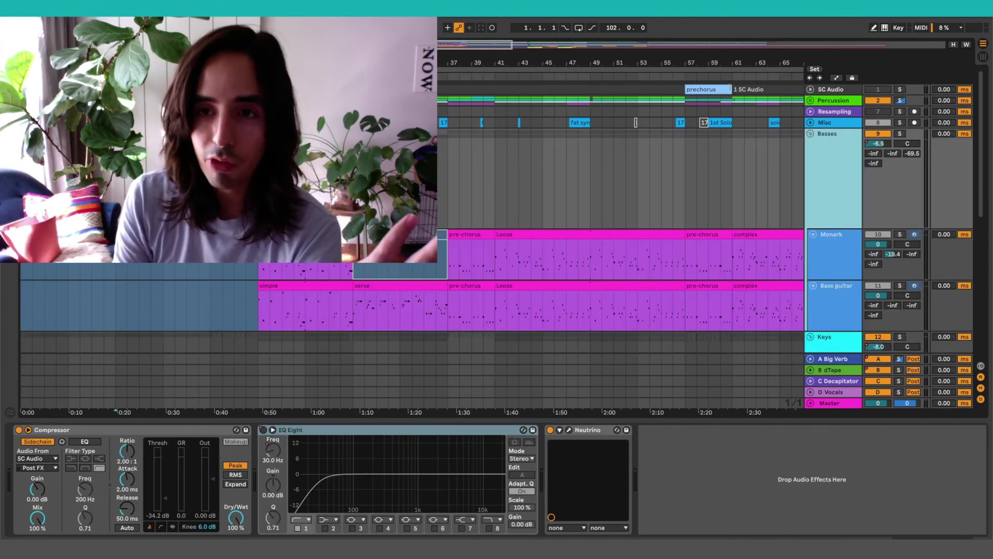
pyautogui.hscroll(10, 620, 233)
pyautogui.hscroll(-3, 496, 254)
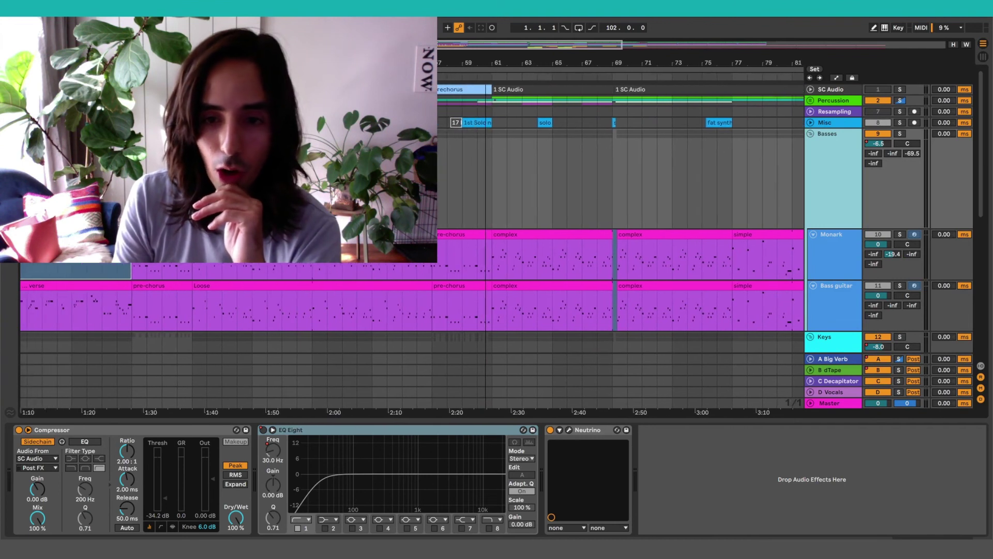
# Solo the Basses group, play it from the complex clips at bar 61, and stop playback with the solo turned off.
pyautogui.click(496, 254)
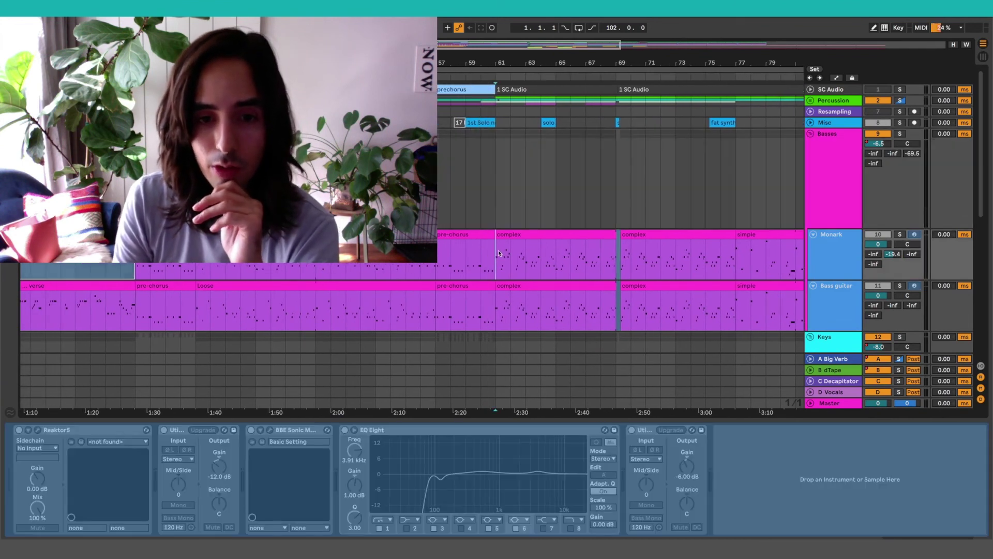
pyautogui.click(901, 134)
pyautogui.press('space')
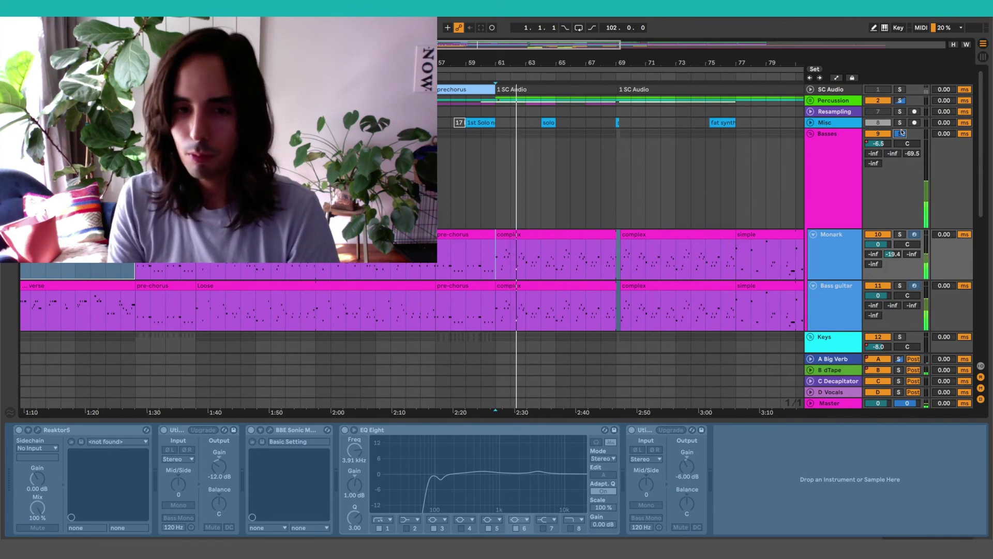
pyautogui.press('space')
pyautogui.click(901, 133)
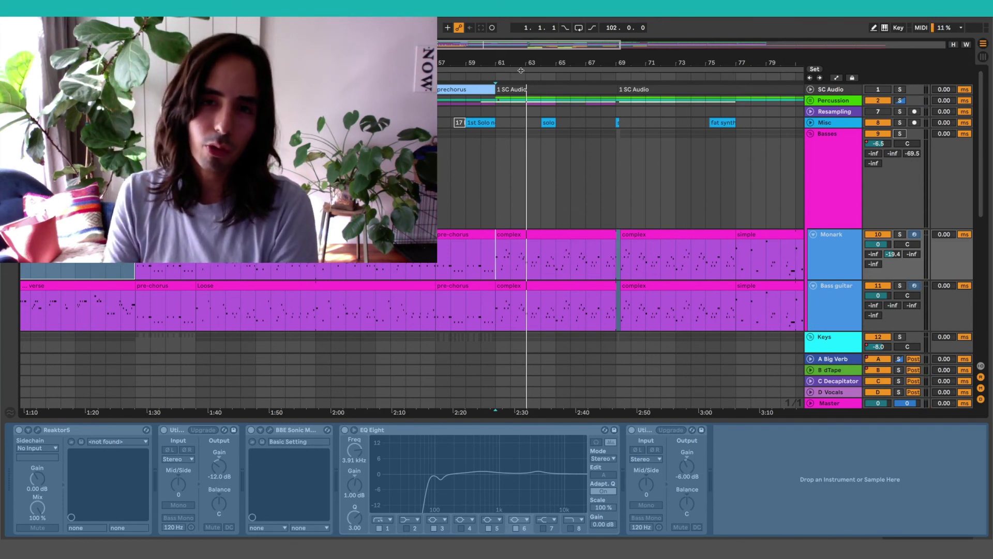
# Open the notes of Monark's complex clip at bar 61 and close the clip view again.
pyautogui.moveTo(545, 62); pyautogui.dragTo(546, 58)
pyautogui.hscroll(-5, 617, 218)
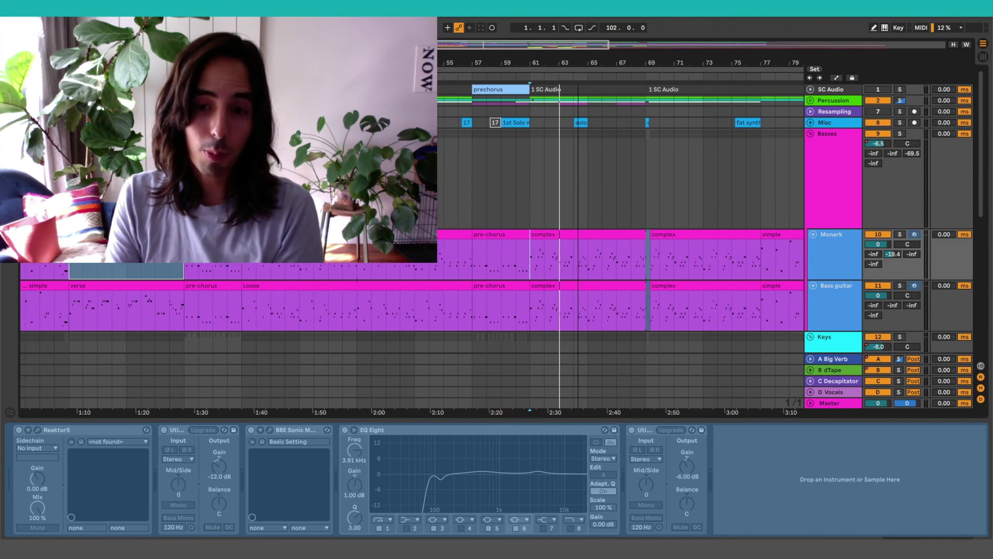
pyautogui.doubleClick(622, 238)
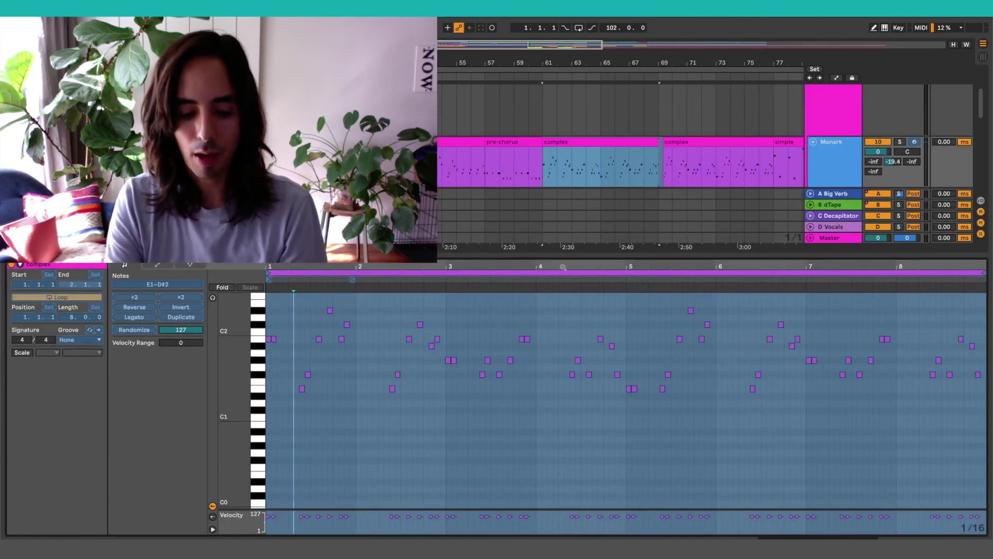
pyautogui.press('super+alt+l')
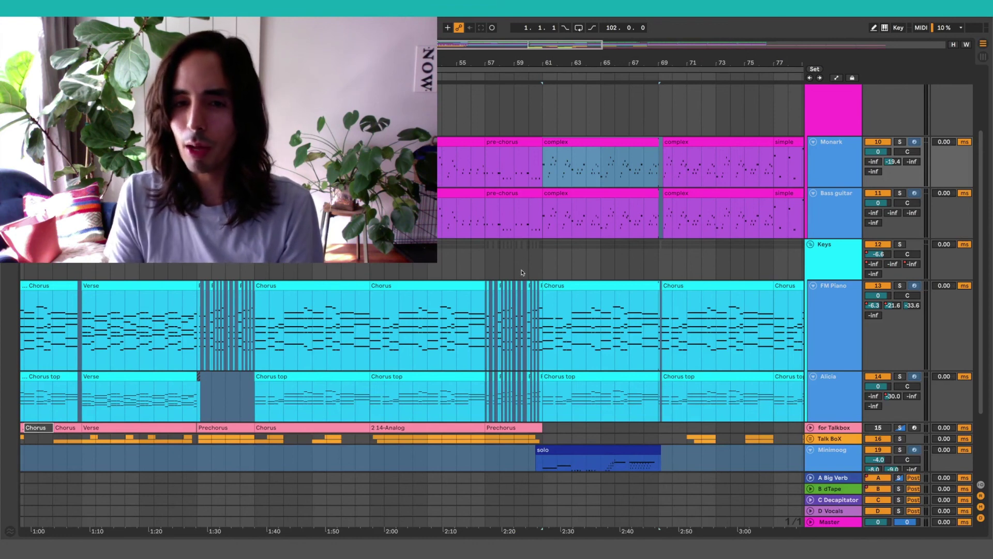
# Fold the Monark and Bass guitar tracks and unfold both again.
pyautogui.click(543, 262)
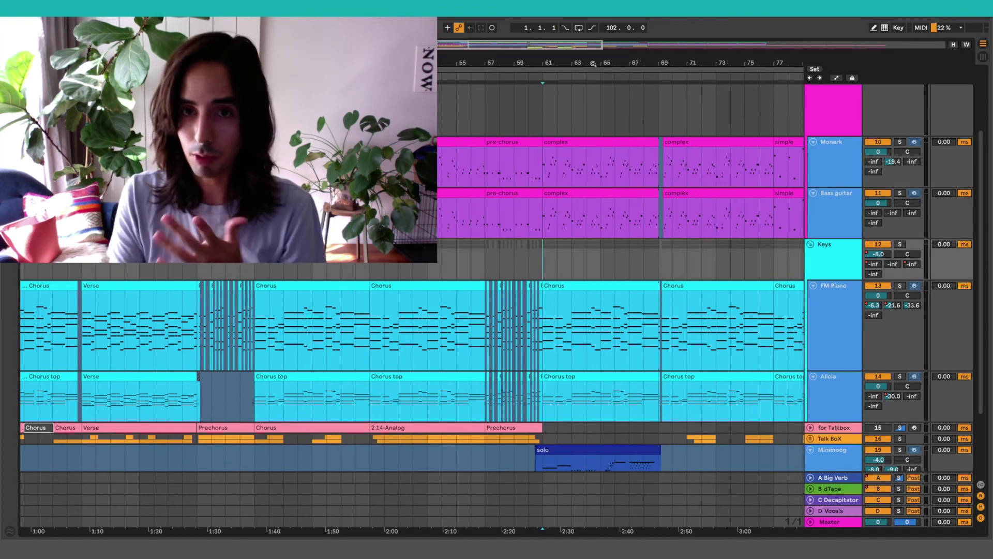
pyautogui.moveTo(594, 63); pyautogui.dragTo(594, 49)
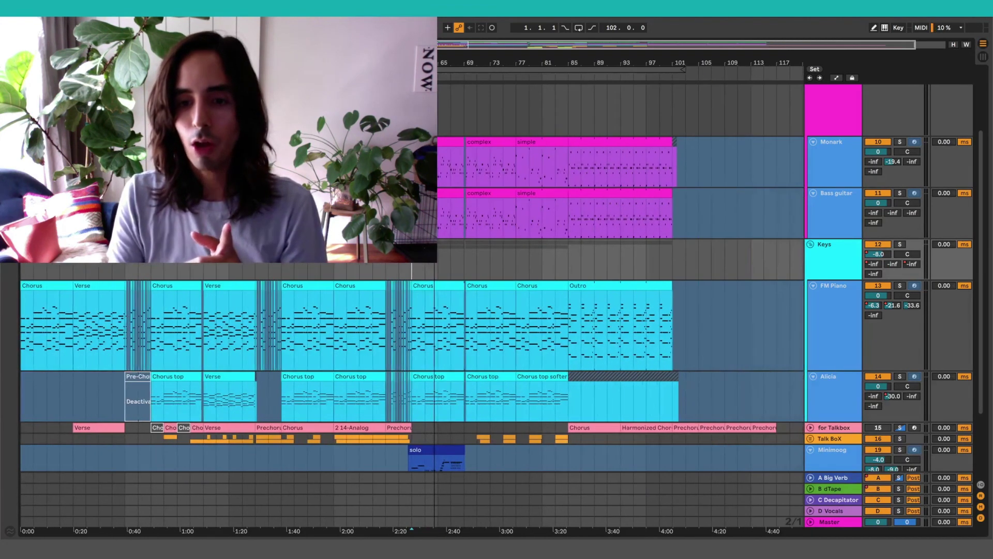
pyautogui.scroll(4, 816, 274)
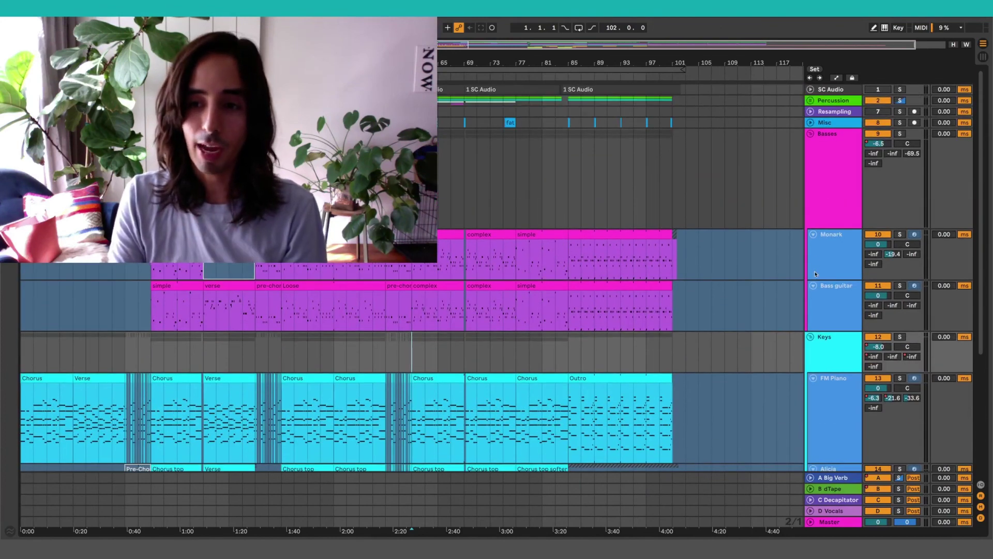
pyautogui.click(814, 234)
pyautogui.click(814, 246)
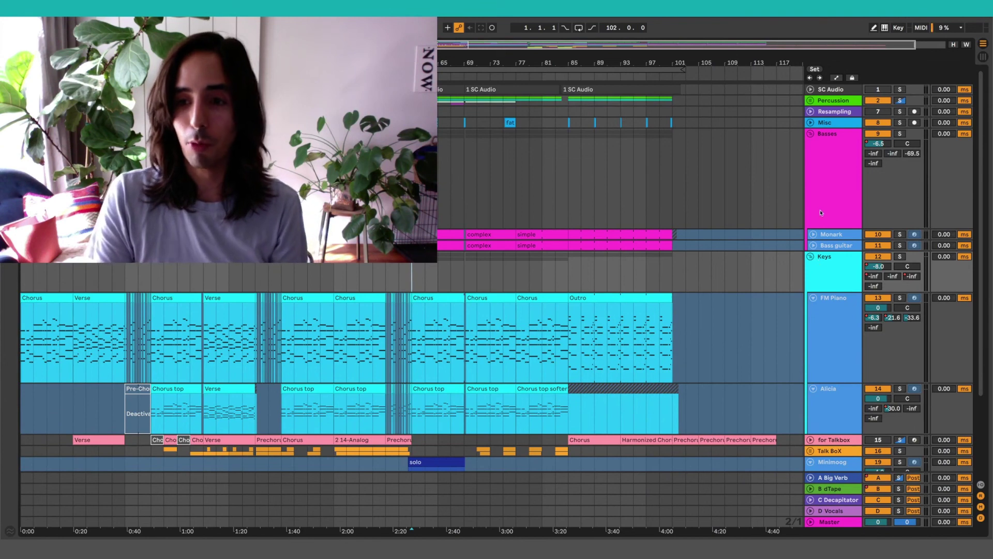
pyautogui.click(813, 234)
pyautogui.click(813, 285)
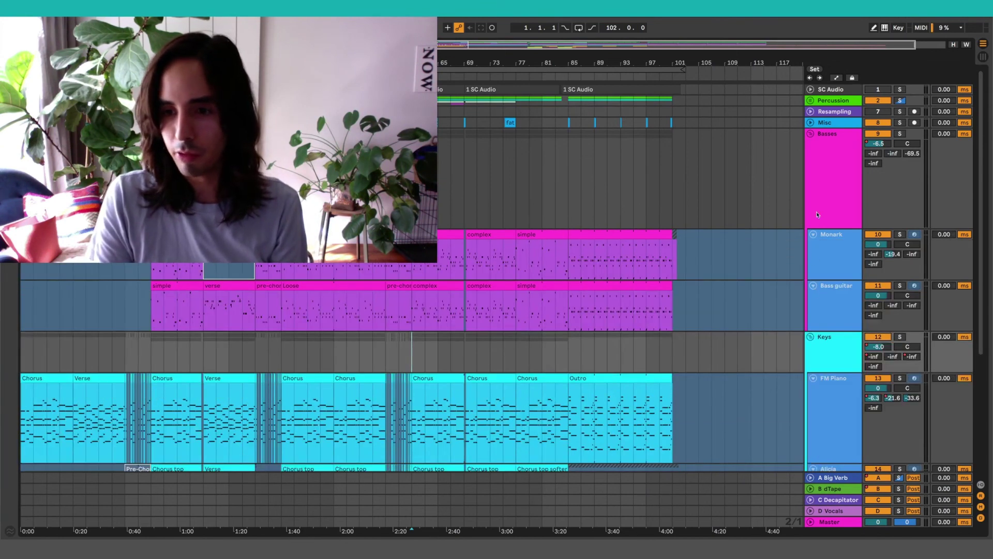
# Fold the Basses and Keys groups, and unfold the Percussion group to show its tracks before folding it again.
pyautogui.click(810, 134)
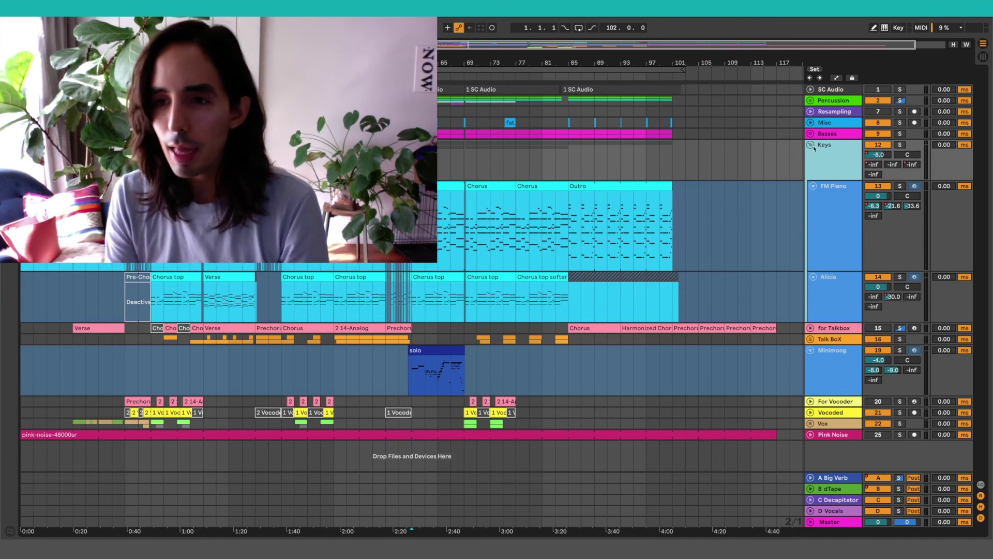
pyautogui.click(813, 146)
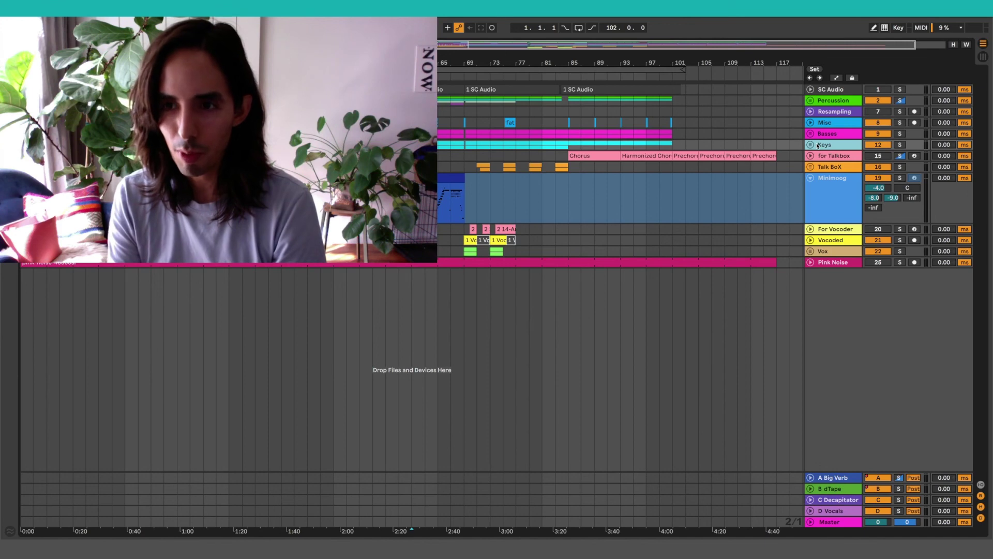
pyautogui.click(811, 100)
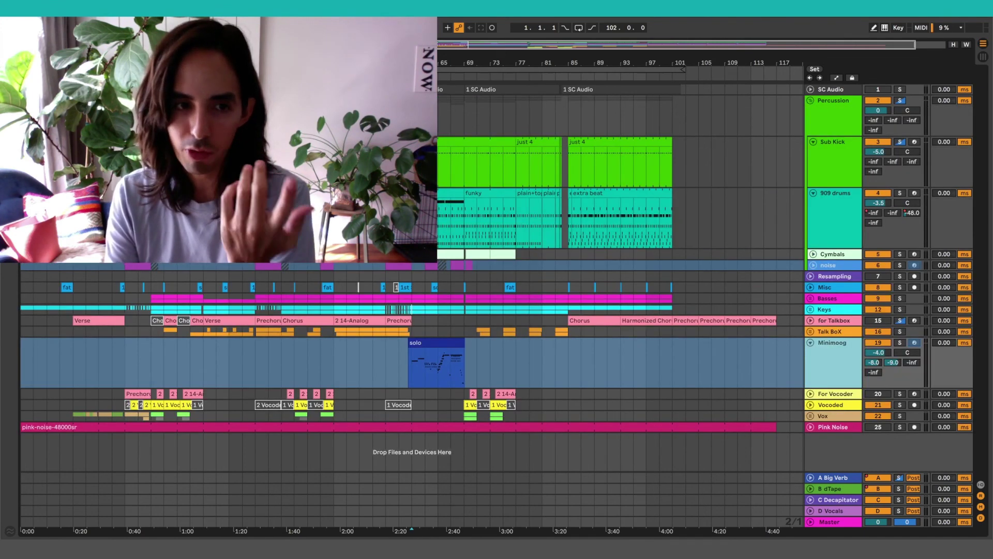
pyautogui.click(811, 101)
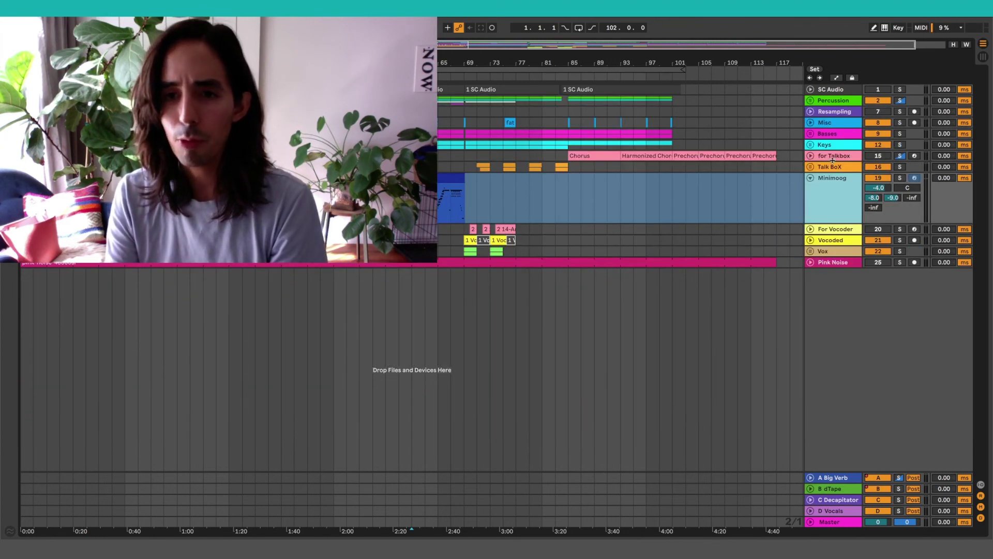